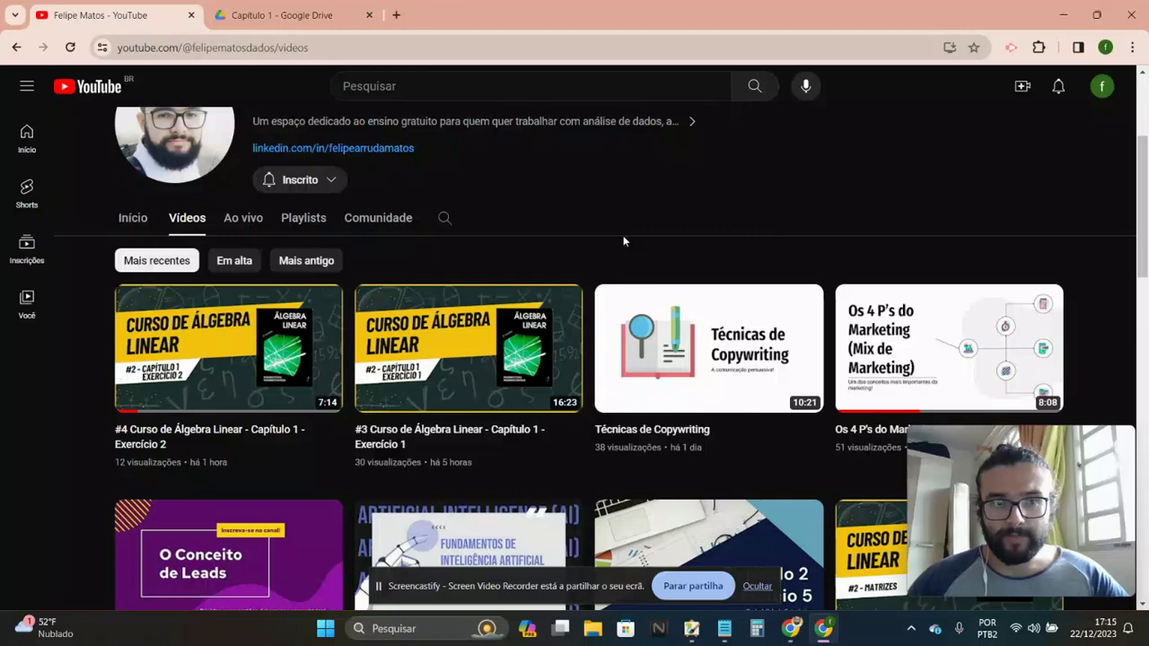
Step: Scroll through the channel's Vídeos tab, then switch to the Início home section
{"action": "scroll", "coordinate": [623, 237], "scroll_direction": "up", "scroll_amount": 3}
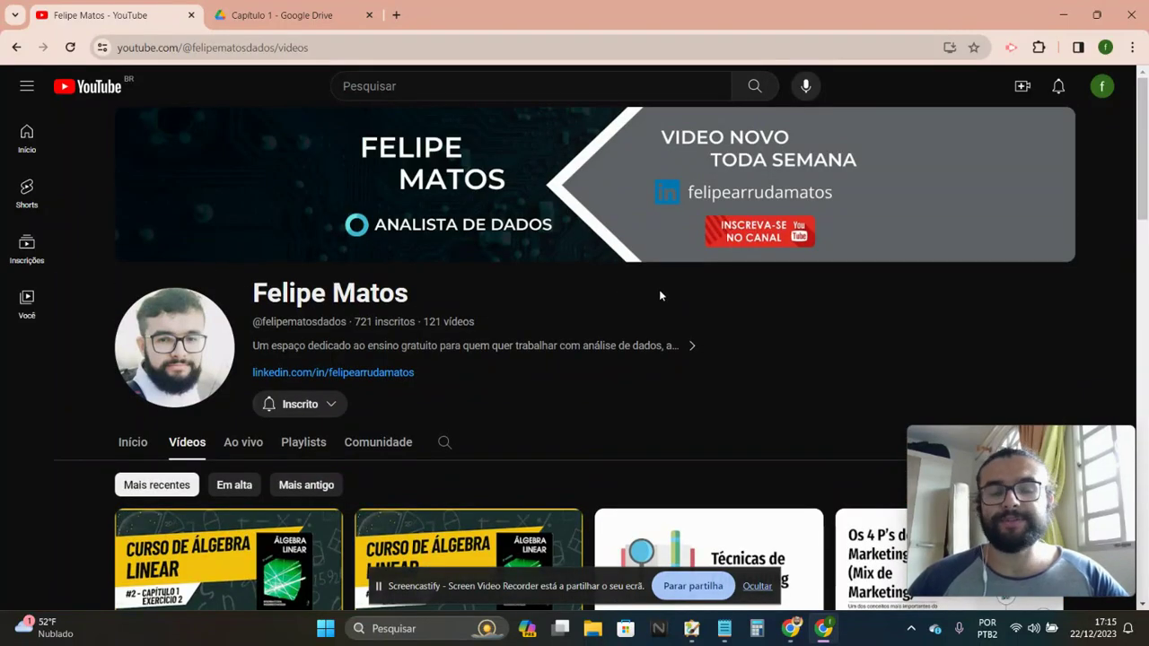
{"action": "scroll", "coordinate": [766, 331], "scroll_direction": "down", "scroll_amount": 1}
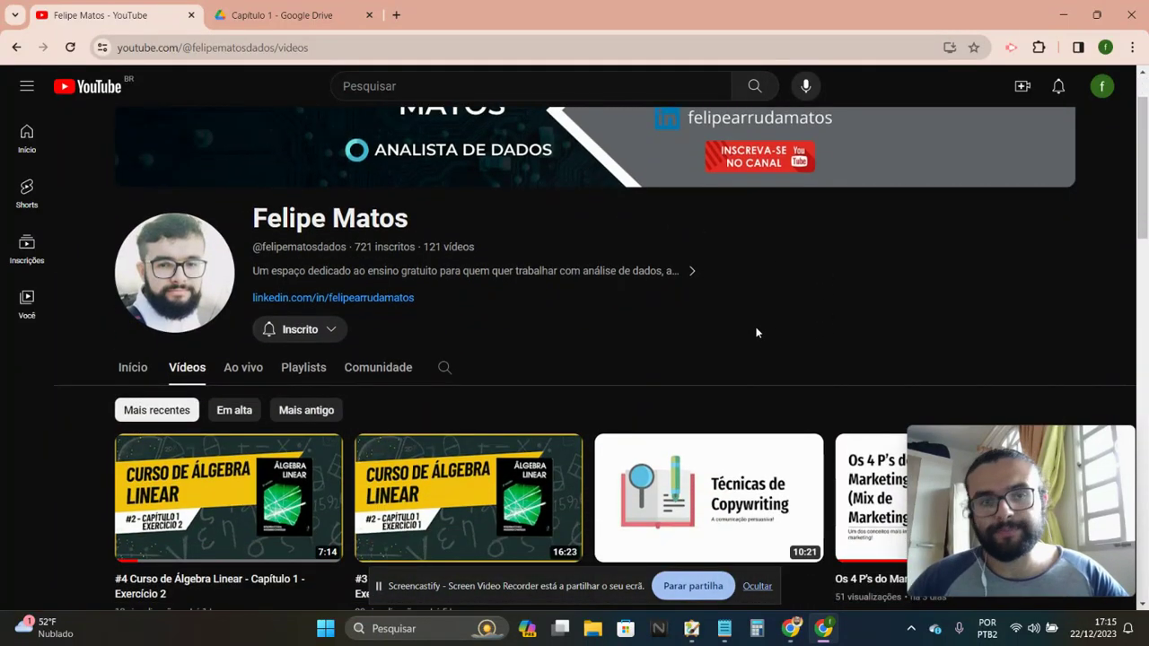
{"action": "scroll", "coordinate": [706, 308], "scroll_direction": "down", "scroll_amount": 2}
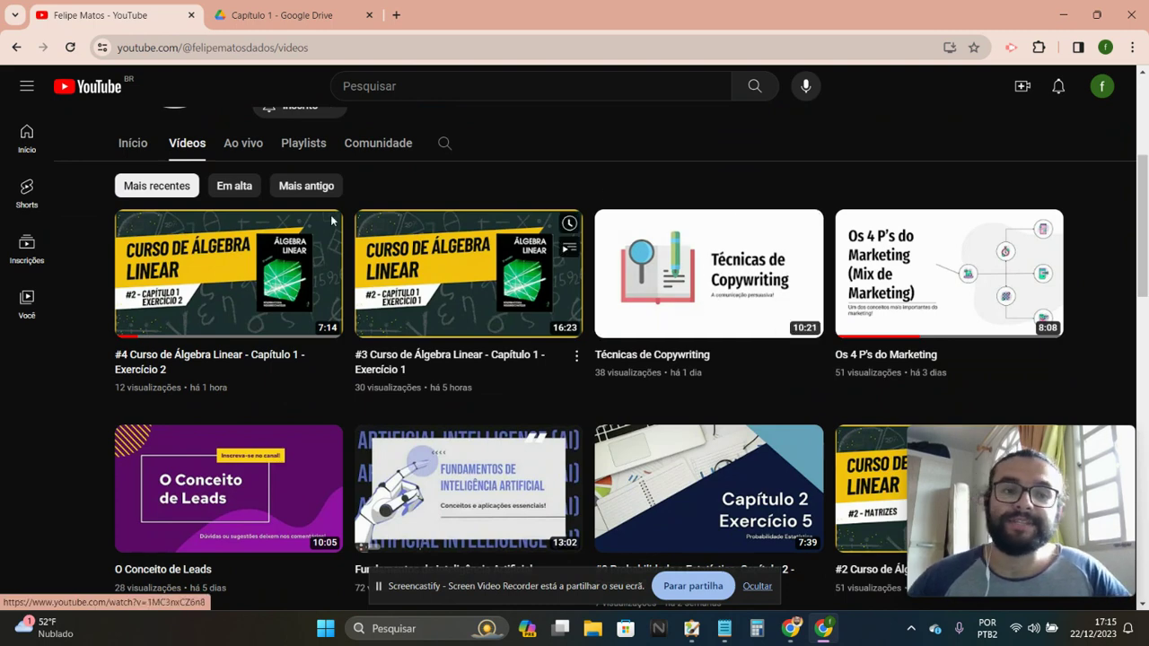
{"action": "scroll", "coordinate": [180, 233], "scroll_direction": "up", "scroll_amount": 1}
{"action": "left_click", "coordinate": [133, 217]}
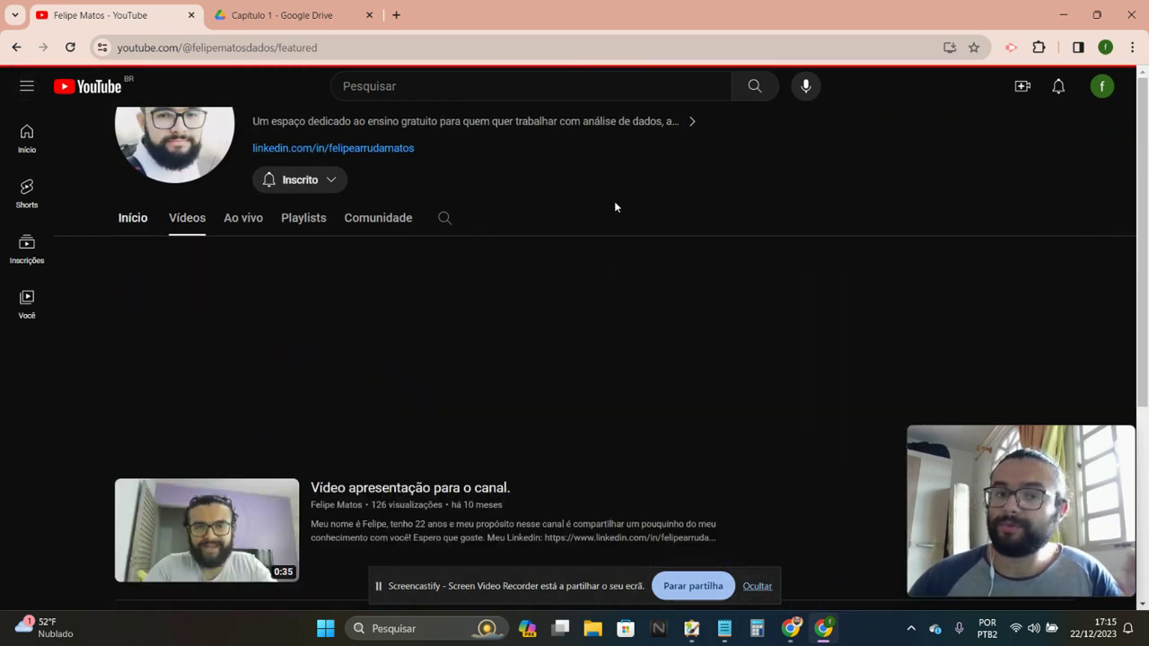
{"action": "scroll", "coordinate": [748, 277], "scroll_direction": "down", "scroll_amount": 1}
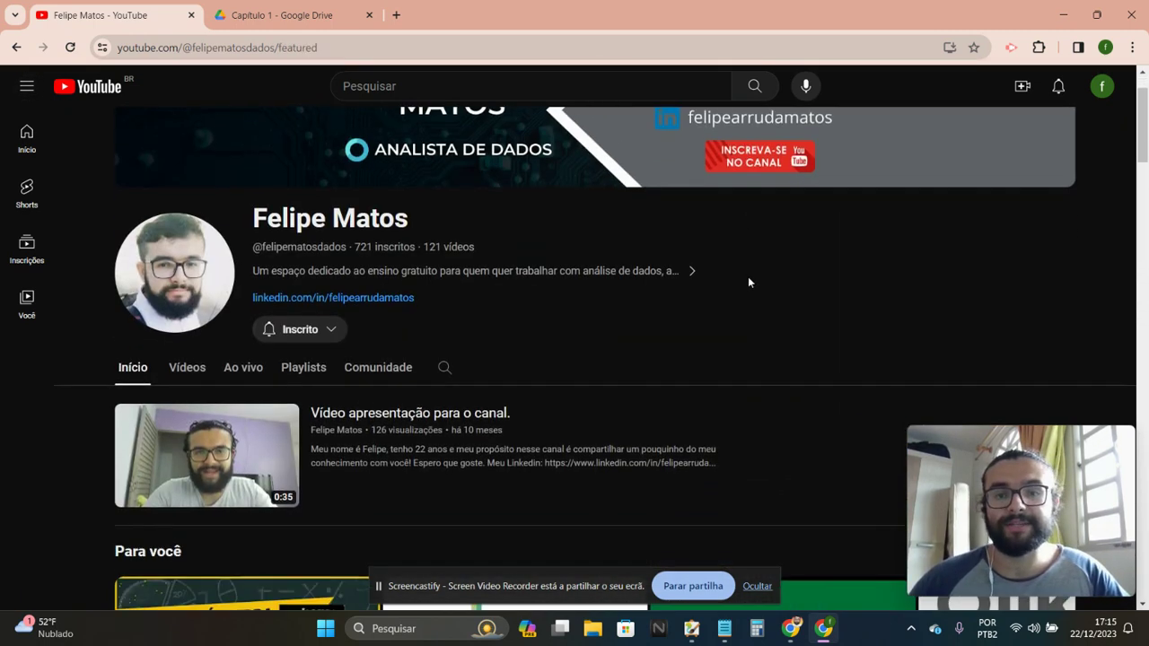
{"action": "scroll", "coordinate": [747, 277], "scroll_direction": "down", "scroll_amount": 1}
{"action": "scroll", "coordinate": [747, 276], "scroll_direction": "up", "scroll_amount": 2}
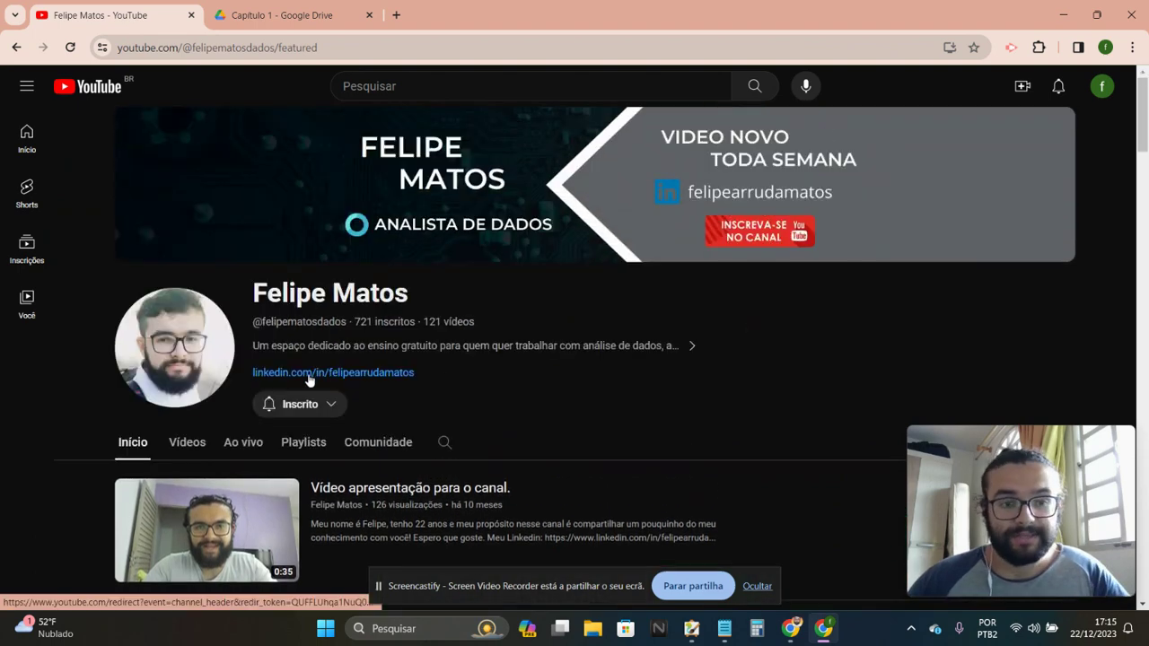
Step: Hide the screen-sharing notice and browse the home page's playlist rows back to the top
{"action": "left_click", "coordinate": [762, 585]}
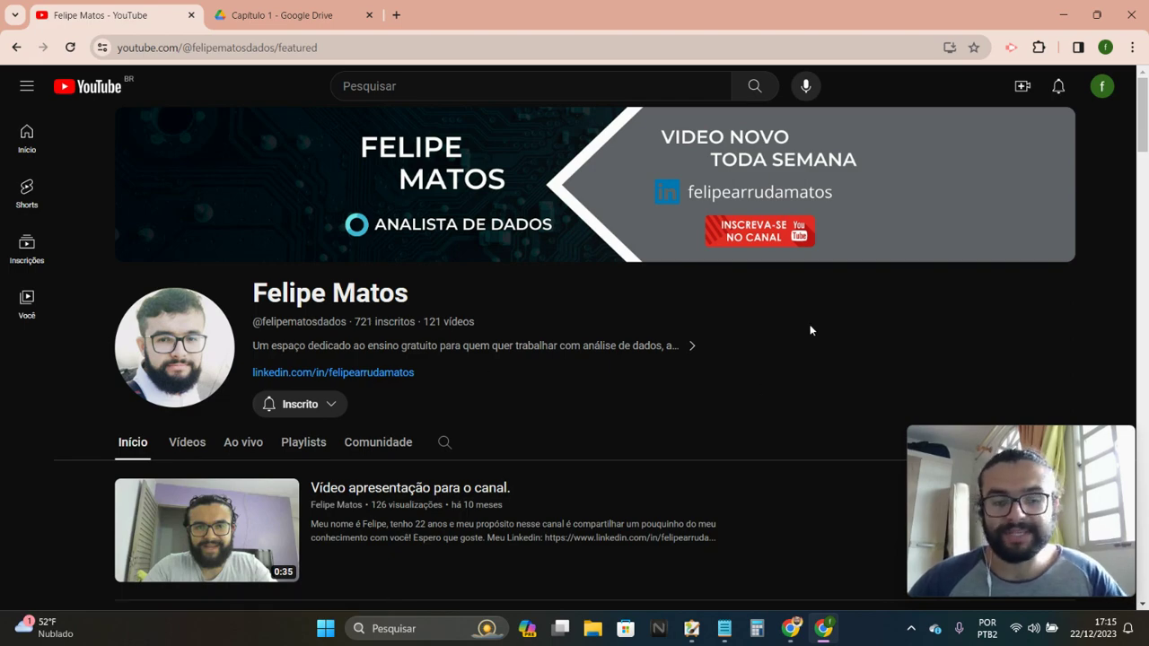
{"action": "scroll", "coordinate": [810, 330], "scroll_direction": "down", "scroll_amount": 3}
{"action": "scroll", "coordinate": [808, 323], "scroll_direction": "down", "scroll_amount": 1}
{"action": "scroll", "coordinate": [808, 323], "scroll_direction": "down", "scroll_amount": 2}
{"action": "scroll", "coordinate": [809, 359], "scroll_direction": "down", "scroll_amount": 2}
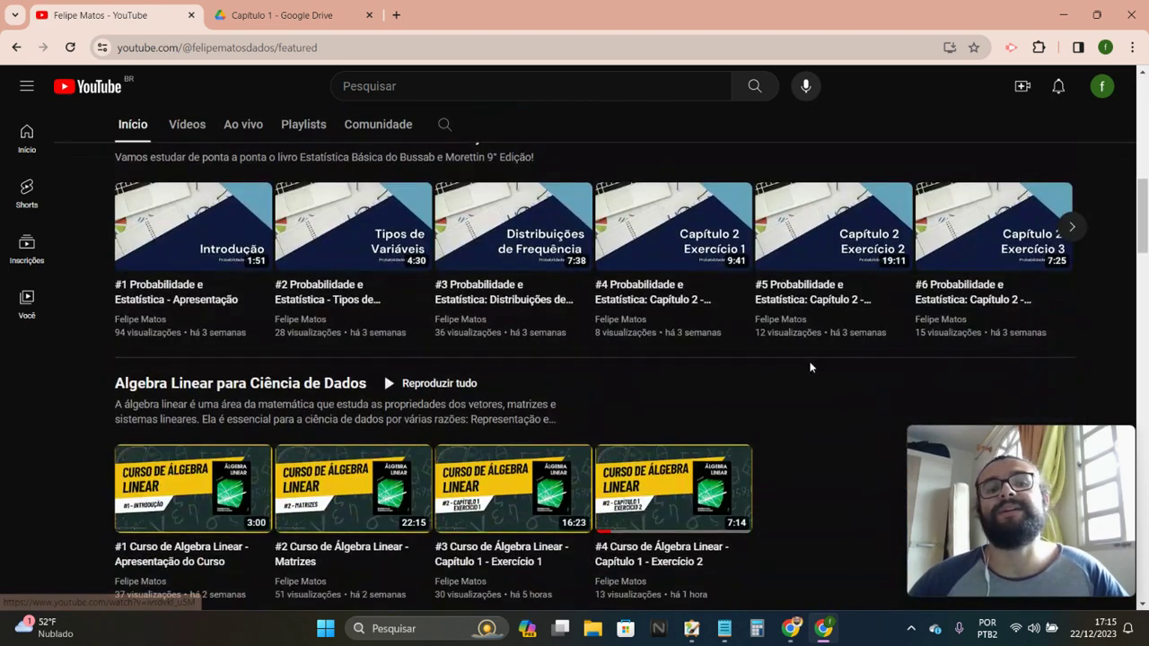
{"action": "scroll", "coordinate": [809, 367], "scroll_direction": "down", "scroll_amount": 1}
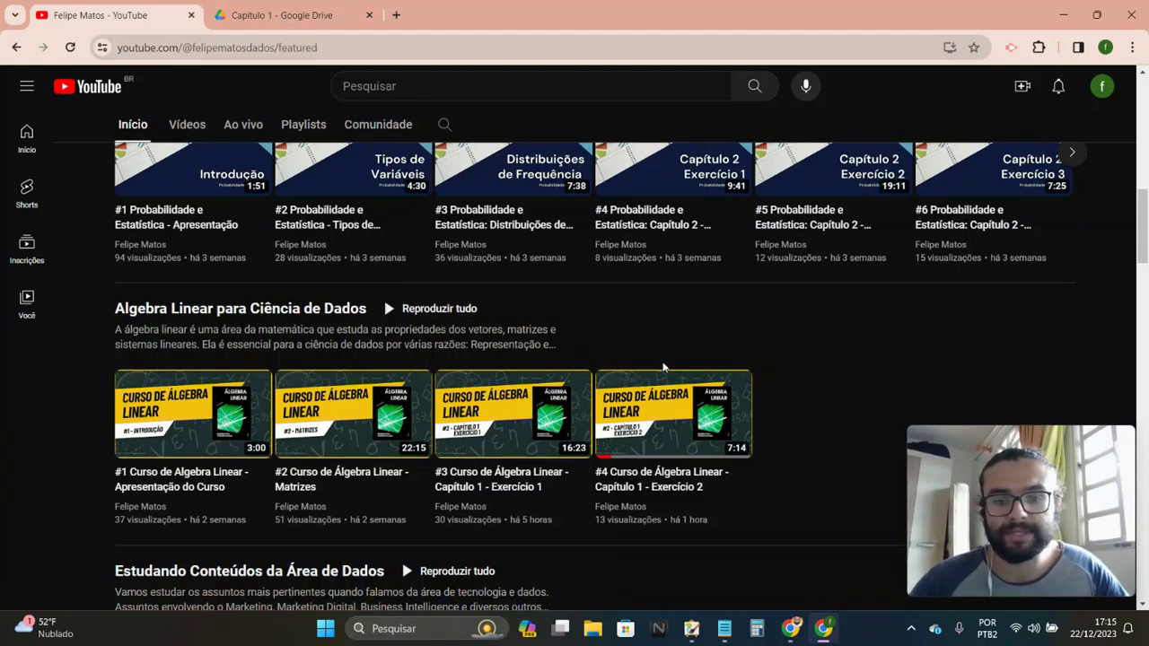
{"action": "scroll", "coordinate": [665, 364], "scroll_direction": "down", "scroll_amount": 2}
{"action": "scroll", "coordinate": [664, 355], "scroll_direction": "down", "scroll_amount": 2}
{"action": "scroll", "coordinate": [664, 341], "scroll_direction": "down", "scroll_amount": 2}
{"action": "scroll", "coordinate": [665, 344], "scroll_direction": "up", "scroll_amount": 2}
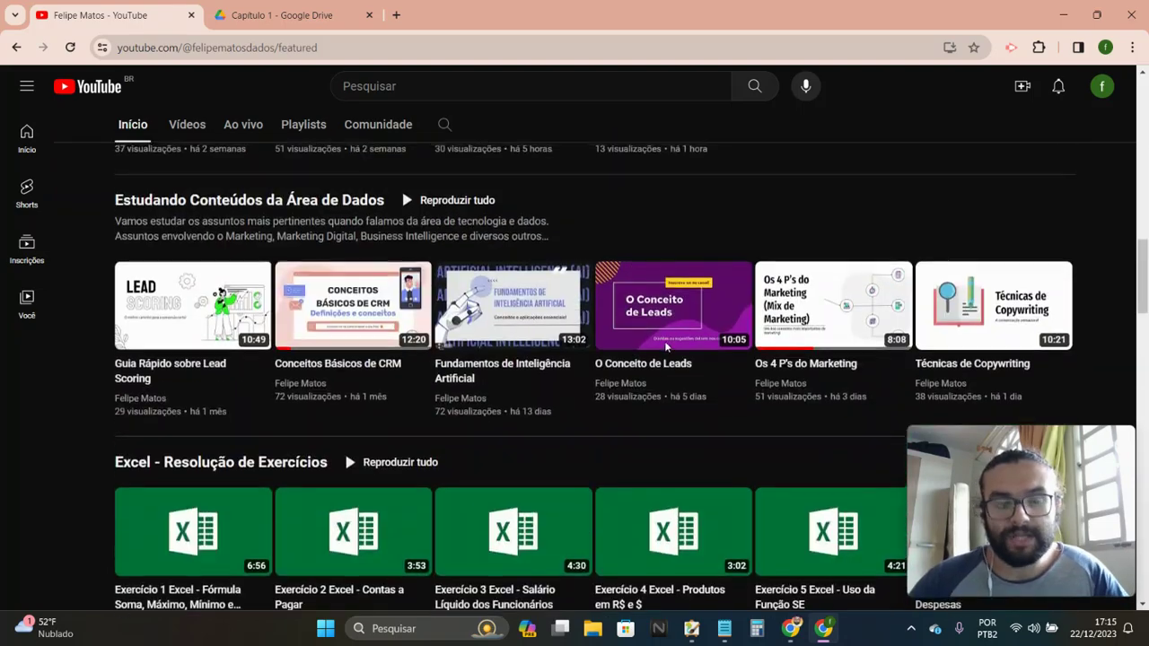
{"action": "scroll", "coordinate": [665, 345], "scroll_direction": "up", "scroll_amount": 1}
{"action": "scroll", "coordinate": [663, 346], "scroll_direction": "down", "scroll_amount": 3}
{"action": "scroll", "coordinate": [658, 347], "scroll_direction": "up", "scroll_amount": 2}
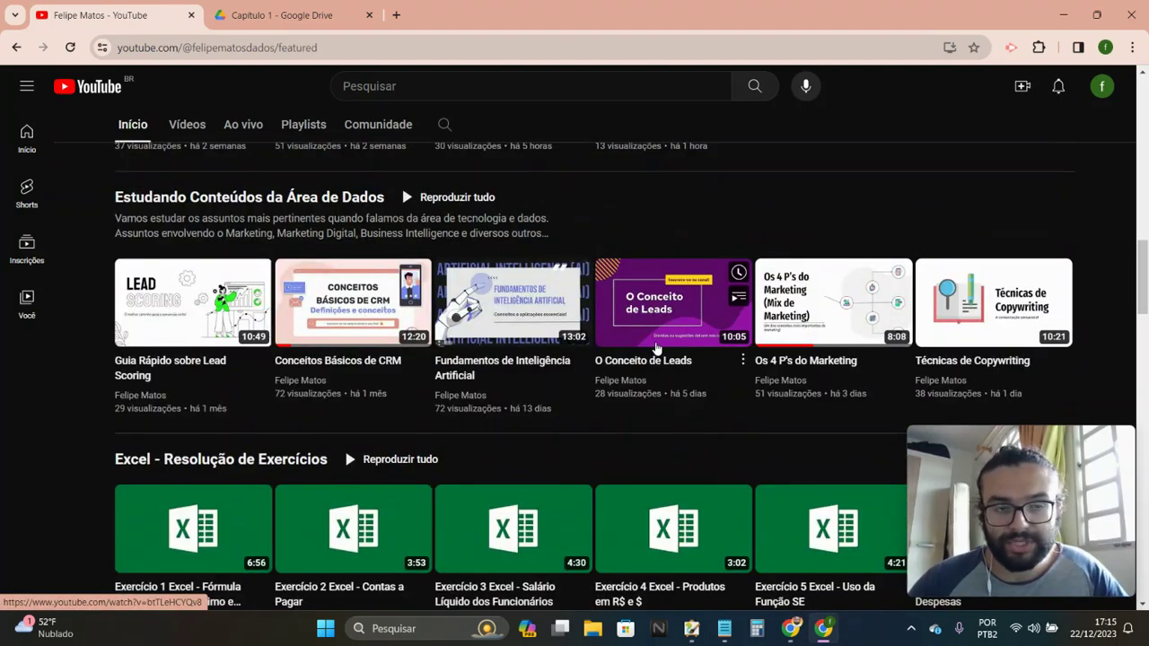
{"action": "scroll", "coordinate": [655, 347], "scroll_direction": "down", "scroll_amount": 1}
{"action": "scroll", "coordinate": [655, 343], "scroll_direction": "down", "scroll_amount": 2}
{"action": "scroll", "coordinate": [656, 305], "scroll_direction": "down", "scroll_amount": 1}
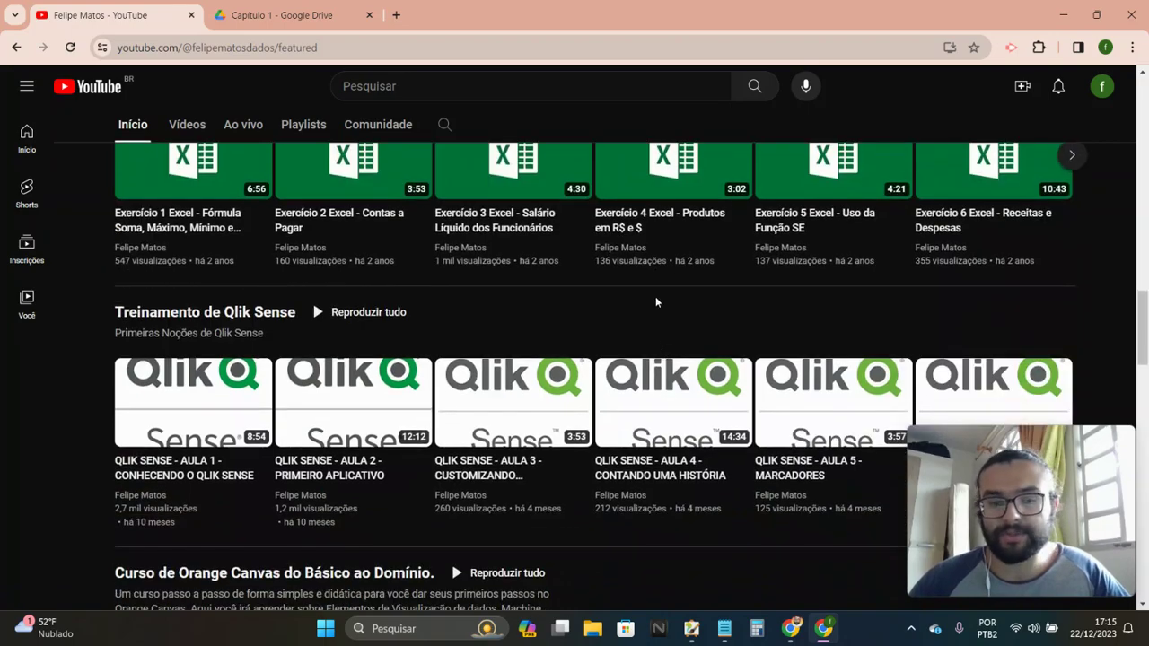
{"action": "scroll", "coordinate": [647, 316], "scroll_direction": "up", "scroll_amount": 1}
{"action": "scroll", "coordinate": [647, 319], "scroll_direction": "down", "scroll_amount": 1}
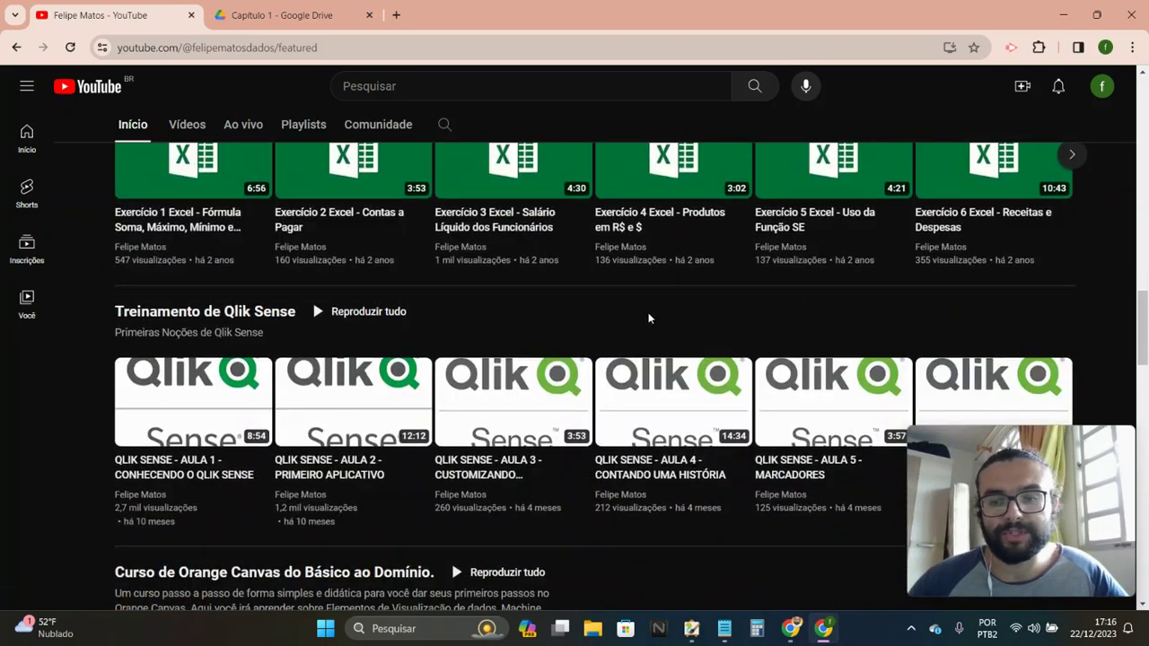
{"action": "scroll", "coordinate": [648, 319], "scroll_direction": "down", "scroll_amount": 3}
{"action": "scroll", "coordinate": [649, 314], "scroll_direction": "down", "scroll_amount": 1}
{"action": "scroll", "coordinate": [629, 312], "scroll_direction": "down", "scroll_amount": 1}
{"action": "scroll", "coordinate": [597, 312], "scroll_direction": "down", "scroll_amount": 2}
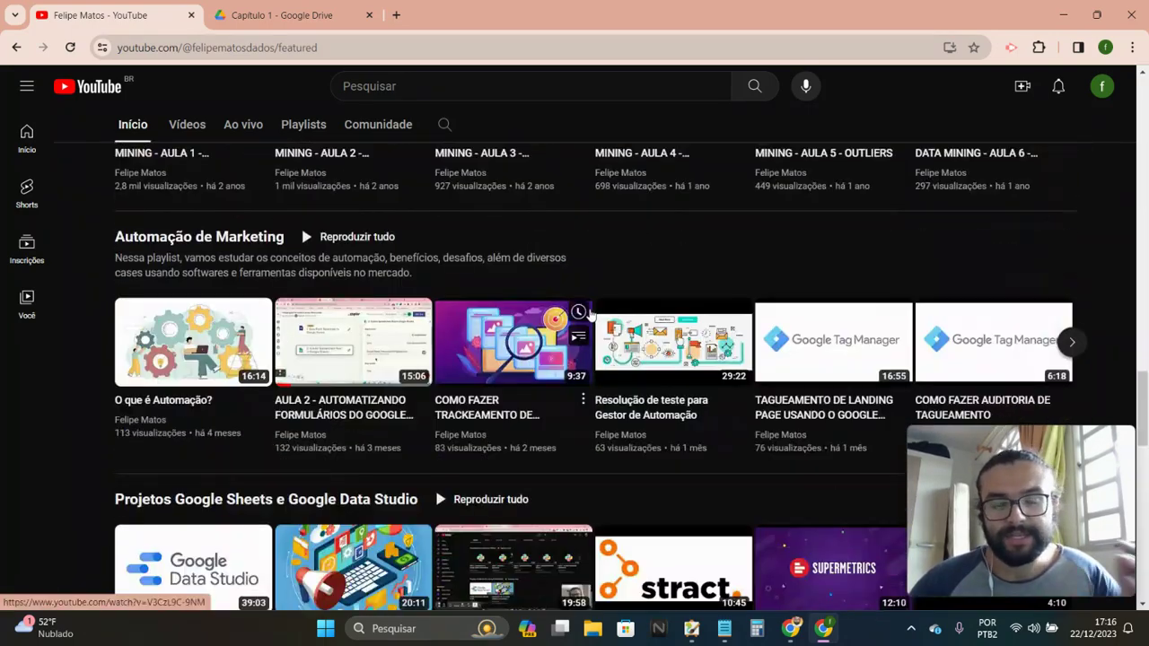
{"action": "scroll", "coordinate": [592, 312], "scroll_direction": "down", "scroll_amount": 4}
{"action": "scroll", "coordinate": [592, 311], "scroll_direction": "down", "scroll_amount": 4}
{"action": "scroll", "coordinate": [595, 333], "scroll_direction": "up", "scroll_amount": 5}
{"action": "scroll", "coordinate": [602, 338], "scroll_direction": "up", "scroll_amount": 10}
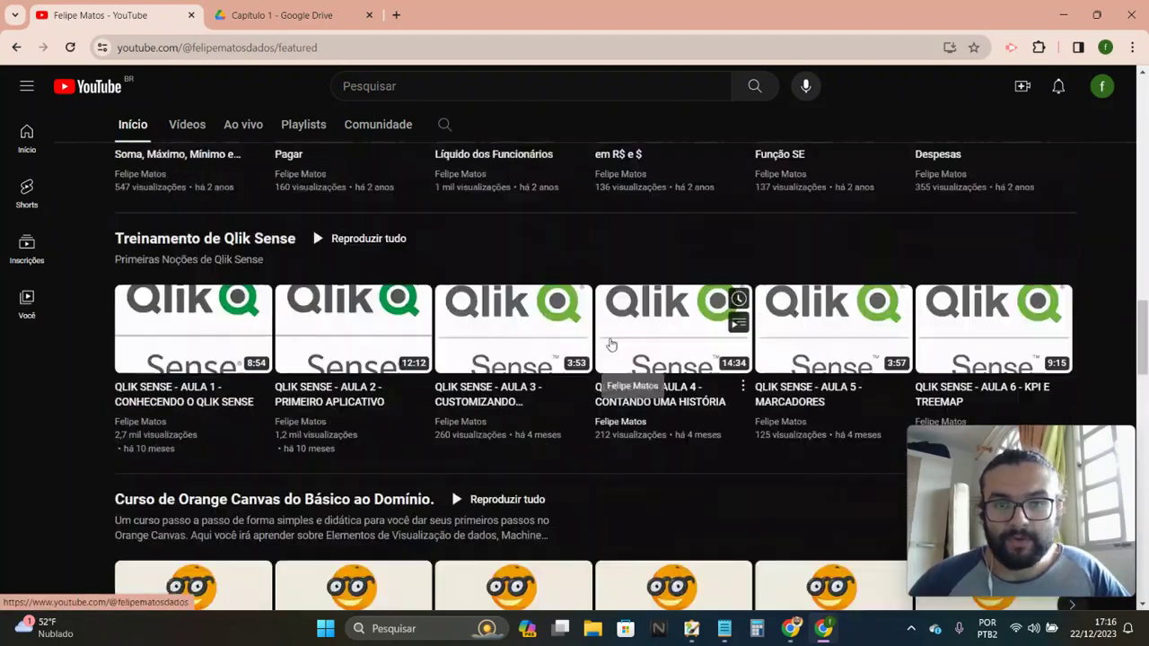
{"action": "scroll", "coordinate": [610, 345], "scroll_direction": "up", "scroll_amount": 5}
{"action": "scroll", "coordinate": [601, 340], "scroll_direction": "up", "scroll_amount": 3}
{"action": "scroll", "coordinate": [538, 318], "scroll_direction": "up", "scroll_amount": 3}
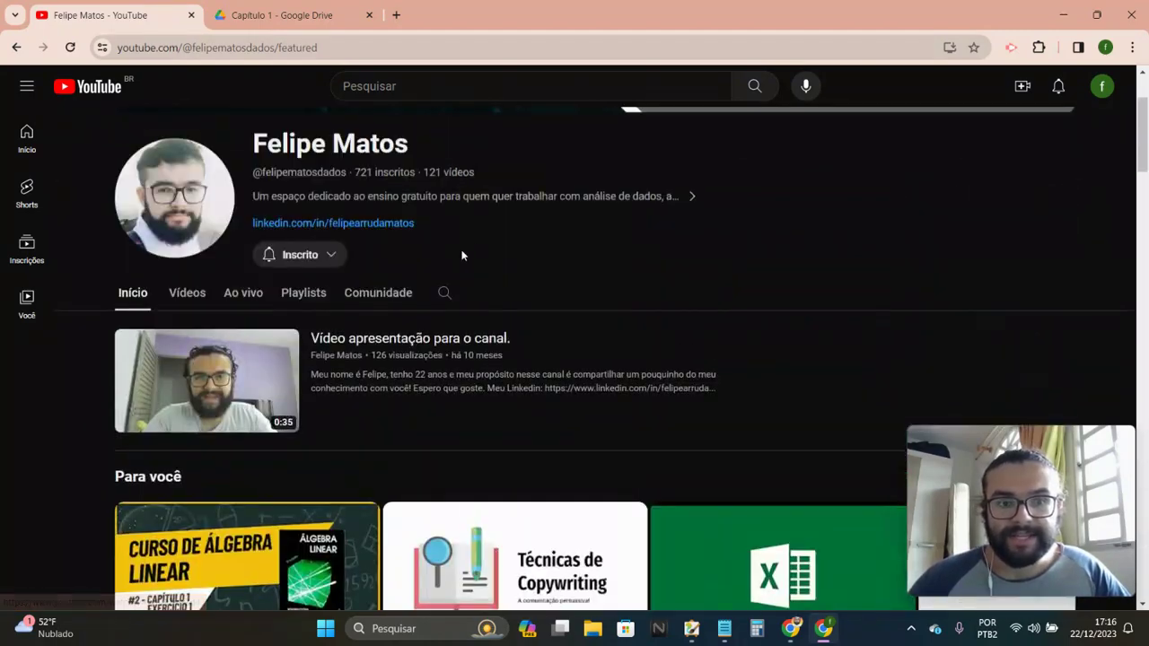
{"action": "scroll", "coordinate": [467, 254], "scroll_direction": "up", "scroll_amount": 1}
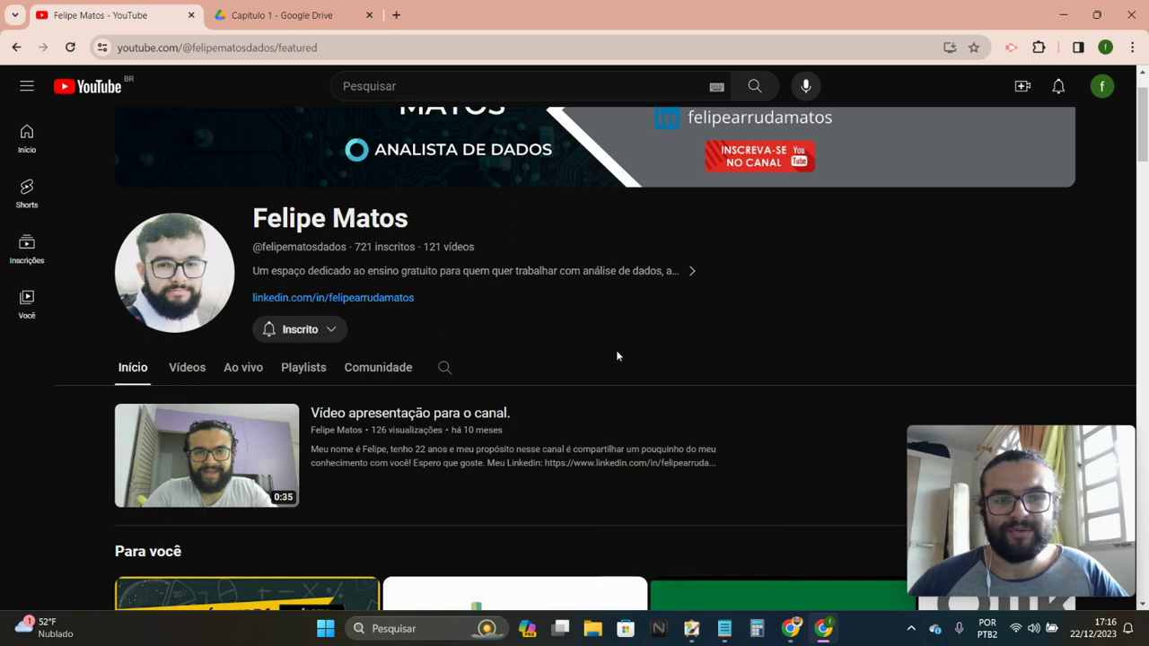
{"action": "left_click", "coordinate": [691, 629]}
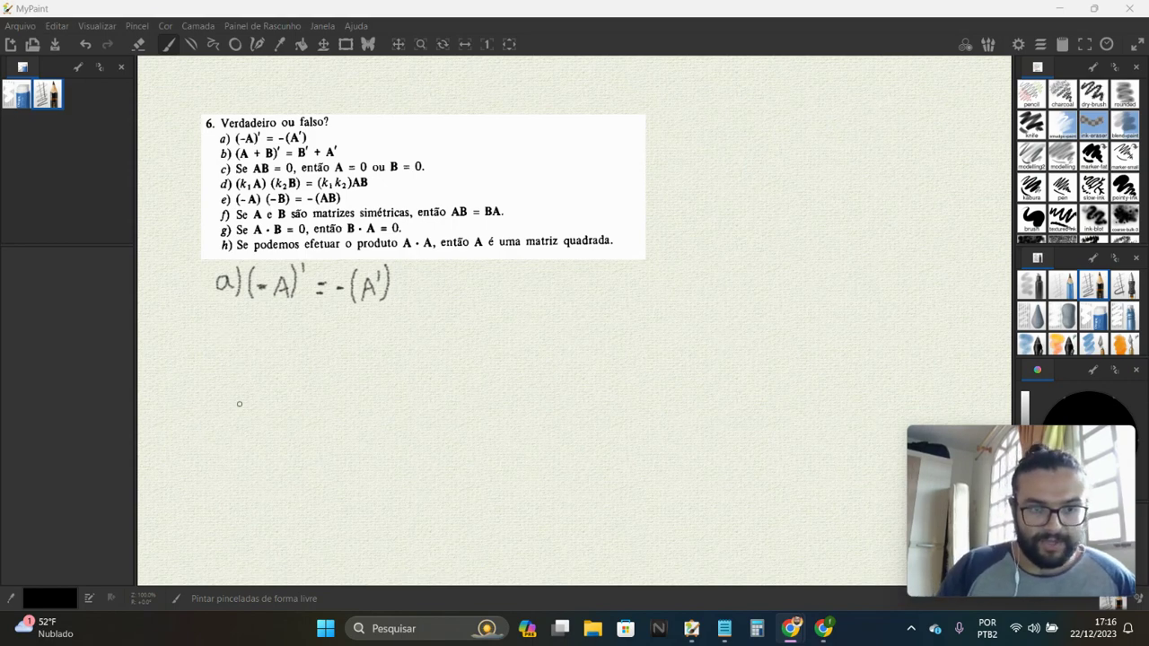
Step: Handwrite ↳ (kA)' = kA' for any scalar k below a), then begin (-A)' = (
{"action": "left_click_drag", "start_coordinate": [213, 320], "coordinate": [225, 349]}
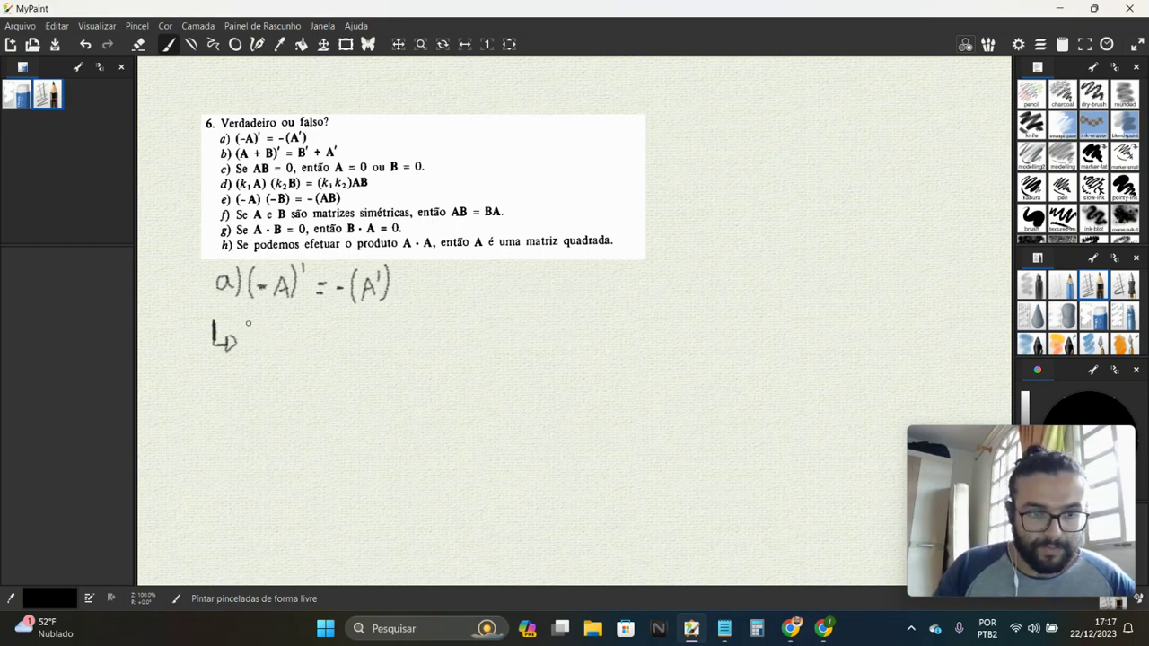
{"action": "mouse_move", "coordinate": [247, 323]}
{"action": "left_mouse_down"}
{"action": "mouse_move", "coordinate": [251, 350]}
{"action": "mouse_move", "coordinate": [306, 356]}
{"action": "left_mouse_up"}
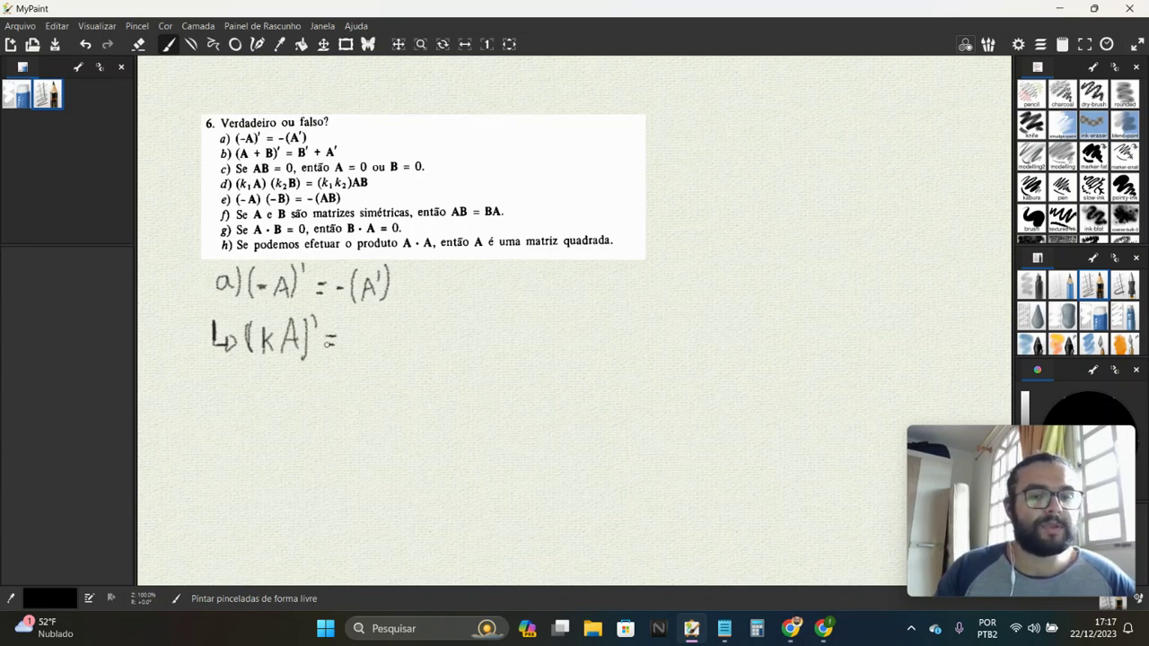
{"action": "mouse_move", "coordinate": [350, 329]}
{"action": "left_mouse_down"}
{"action": "mouse_move", "coordinate": [350, 351]}
{"action": "mouse_move", "coordinate": [383, 356]}
{"action": "mouse_move", "coordinate": [420, 341]}
{"action": "mouse_move", "coordinate": [458, 348]}
{"action": "mouse_move", "coordinate": [467, 329]}
{"action": "mouse_move", "coordinate": [499, 349]}
{"action": "mouse_move", "coordinate": [504, 329]}
{"action": "mouse_move", "coordinate": [524, 358]}
{"action": "mouse_move", "coordinate": [551, 341]}
{"action": "mouse_move", "coordinate": [694, 334]}
{"action": "left_mouse_up"}
{"action": "key", "text": "ctrl+z"}
{"action": "key", "text": "ctrl+z"}
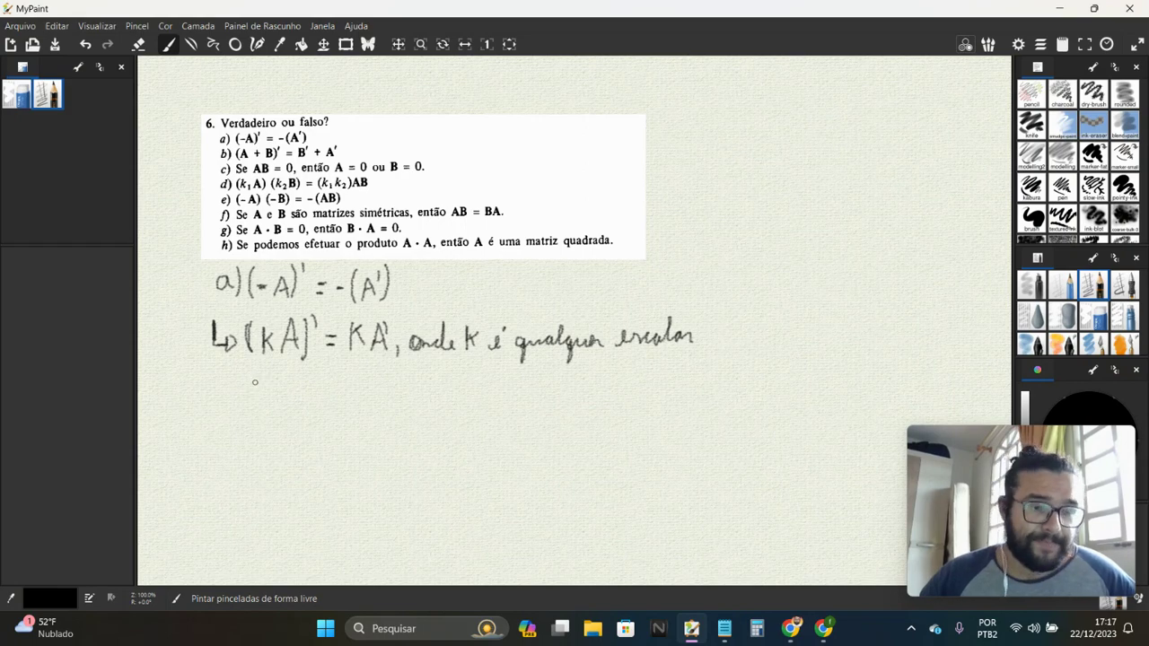
{"action": "mouse_move", "coordinate": [252, 379]}
{"action": "left_mouse_down"}
{"action": "mouse_move", "coordinate": [250, 398]}
{"action": "mouse_move", "coordinate": [279, 385]}
{"action": "mouse_move", "coordinate": [287, 405]}
{"action": "mouse_move", "coordinate": [298, 383]}
{"action": "mouse_move", "coordinate": [323, 405]}
{"action": "left_mouse_up"}
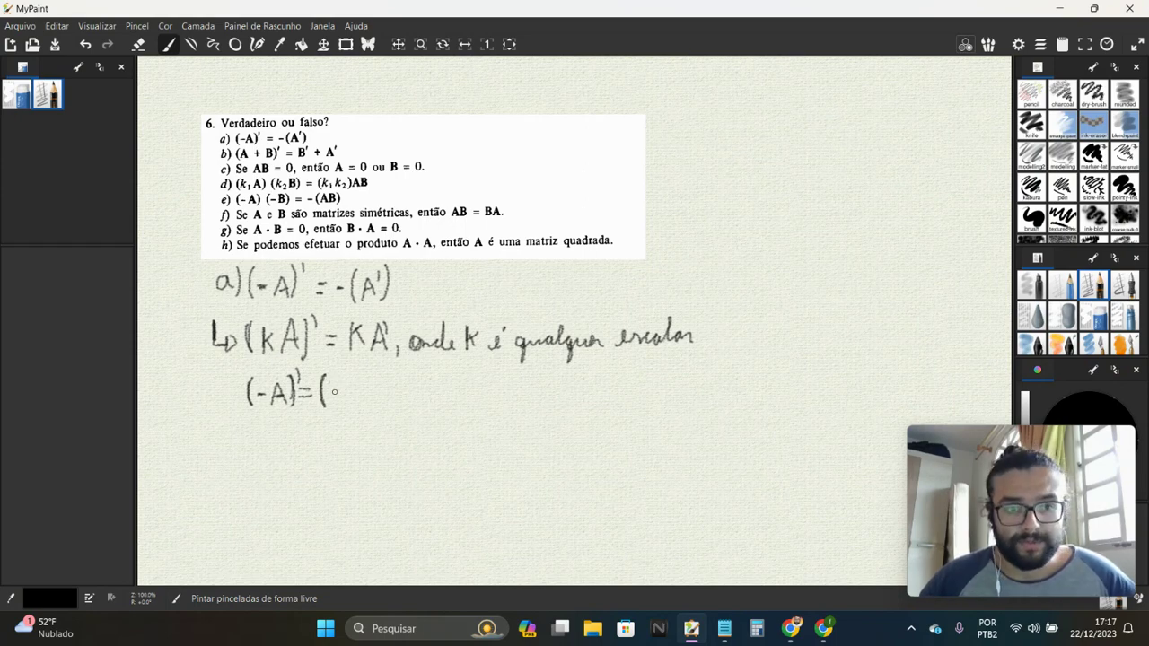
Step: Handwrite the chain (-1·A)' = -1·(A') = -(A'), fixing a misplaced prime
{"action": "mouse_move", "coordinate": [343, 384]}
{"action": "left_mouse_down"}
{"action": "mouse_move", "coordinate": [344, 401]}
{"action": "mouse_move", "coordinate": [373, 384]}
{"action": "mouse_move", "coordinate": [381, 402]}
{"action": "mouse_move", "coordinate": [391, 377]}
{"action": "left_mouse_up"}
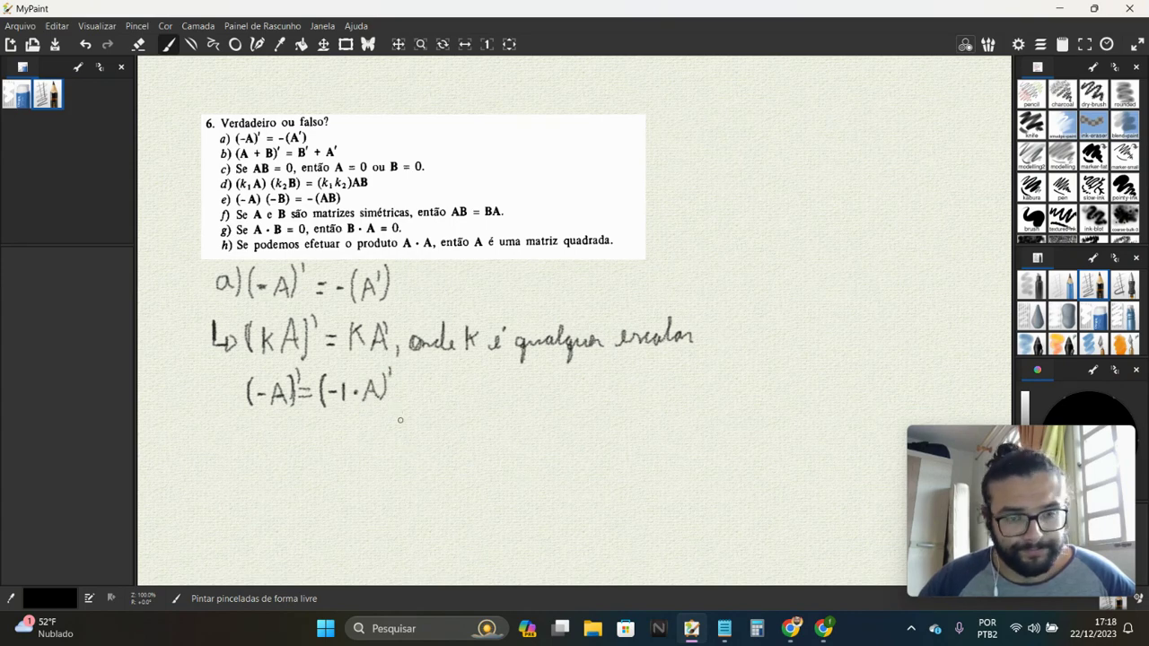
{"action": "key", "text": "ctrl+z"}
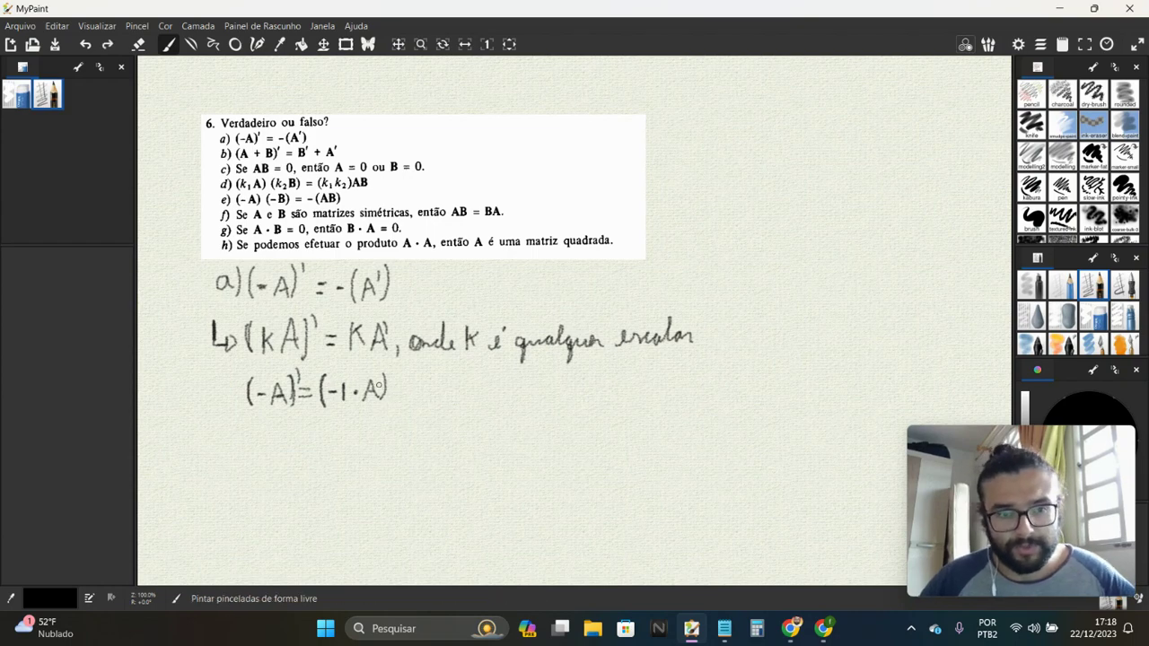
{"action": "left_click", "coordinate": [390, 391]}
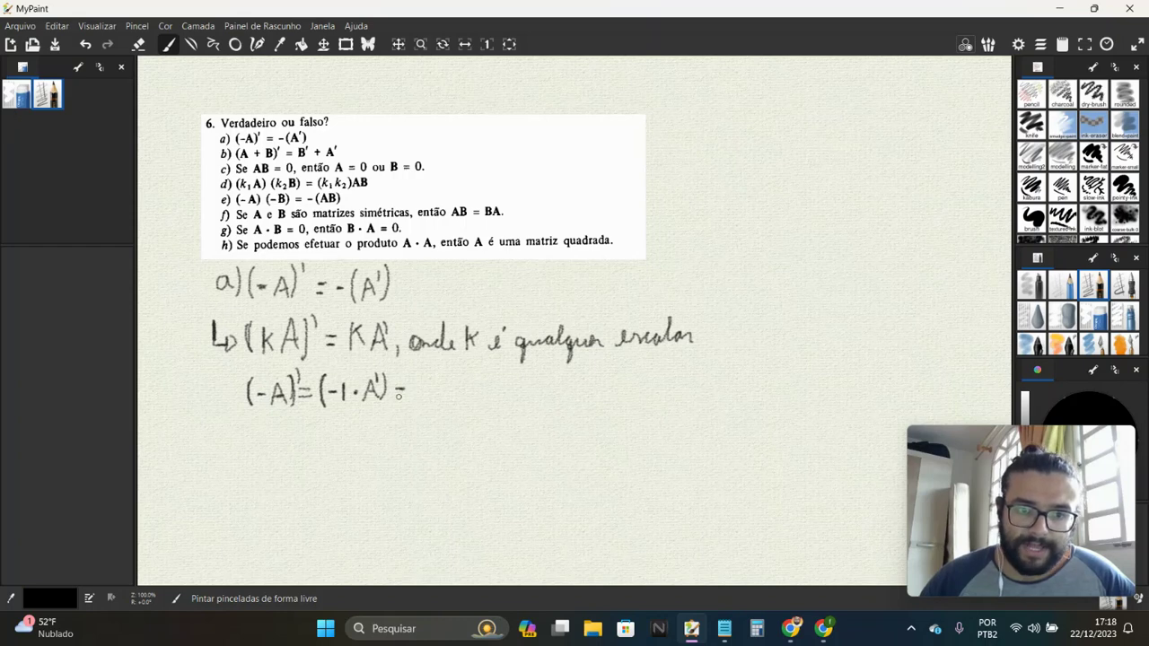
{"action": "left_click_drag", "start_coordinate": [417, 392], "coordinate": [428, 391]}
{"action": "mouse_move", "coordinate": [435, 381]}
{"action": "left_mouse_down"}
{"action": "mouse_move", "coordinate": [436, 402]}
{"action": "mouse_move", "coordinate": [485, 407]}
{"action": "left_mouse_up"}
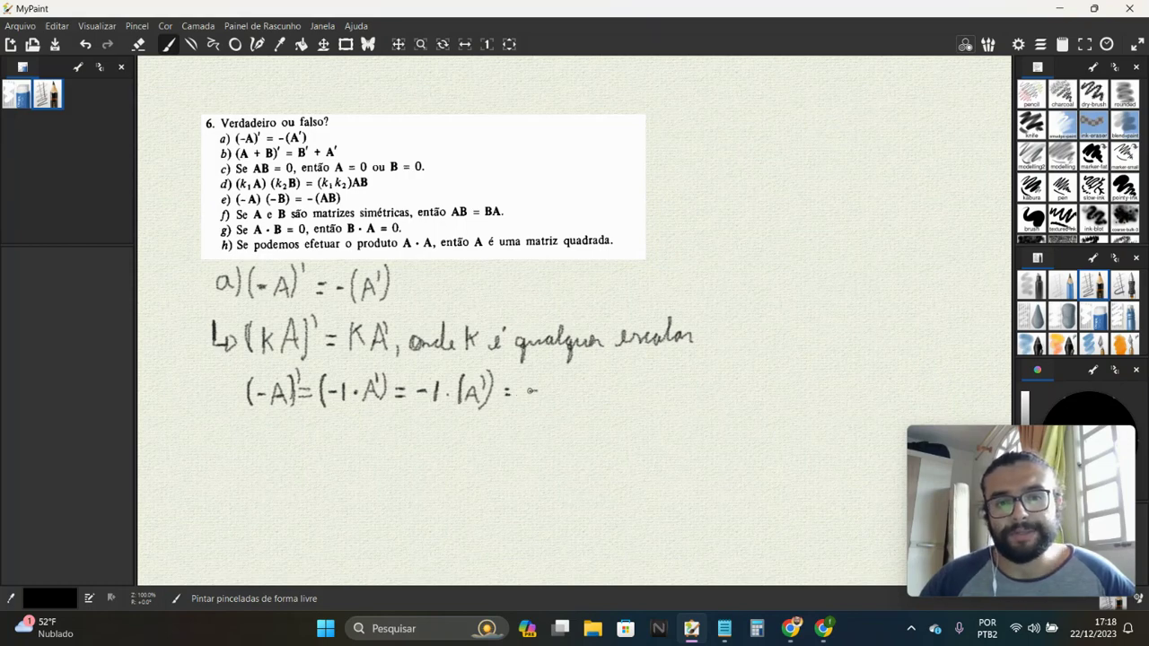
{"action": "left_click_drag", "start_coordinate": [528, 391], "coordinate": [589, 406]}
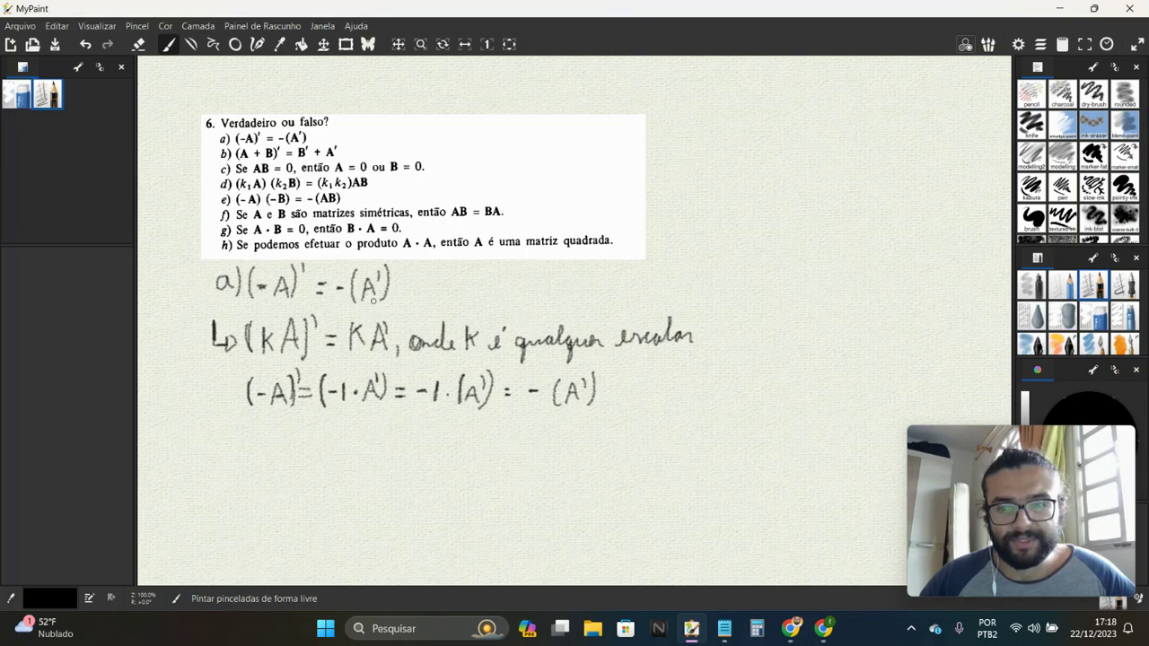
Step: Draw an arrow and check mark proving a) true, then label item b) below
{"action": "right_click", "coordinate": [599, 409]}
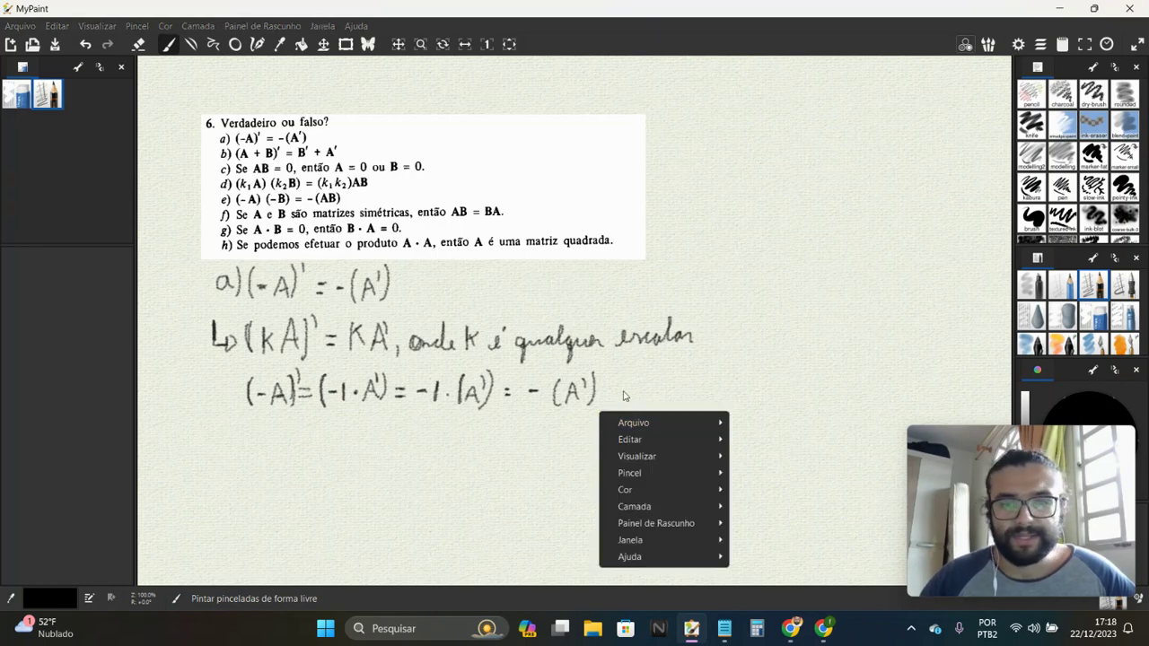
{"action": "left_click", "coordinate": [624, 388]}
{"action": "mouse_move", "coordinate": [626, 383]}
{"action": "left_mouse_down"}
{"action": "mouse_move", "coordinate": [627, 398]}
{"action": "mouse_move", "coordinate": [709, 354]}
{"action": "left_mouse_up"}
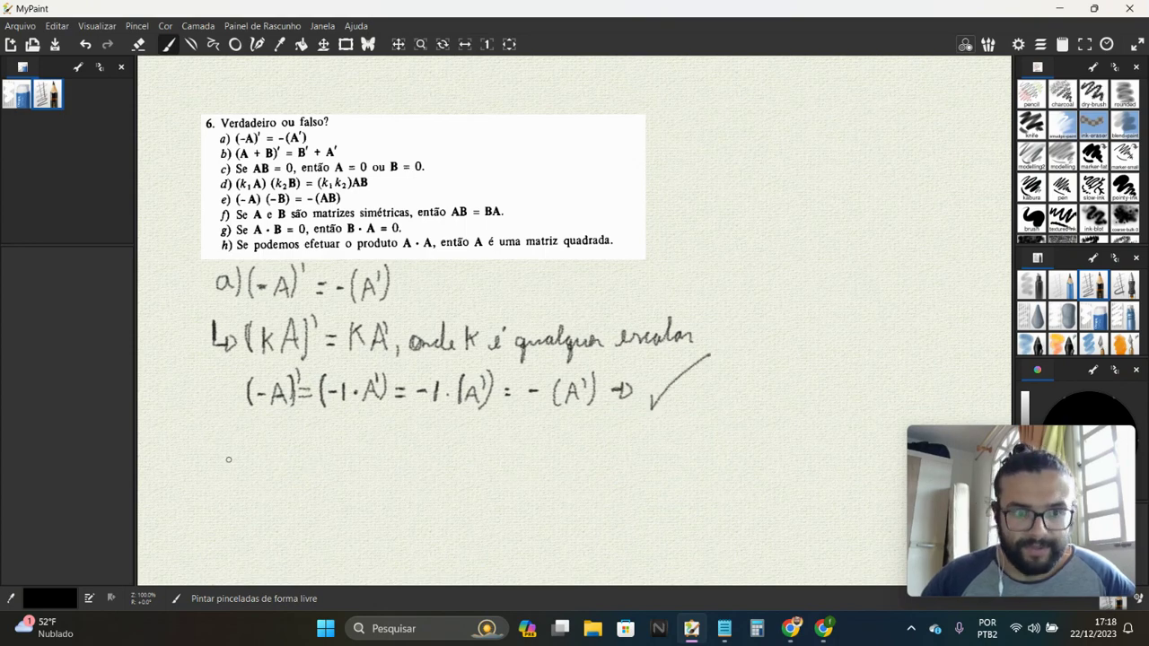
{"action": "left_click_drag", "start_coordinate": [213, 435], "coordinate": [229, 468]}
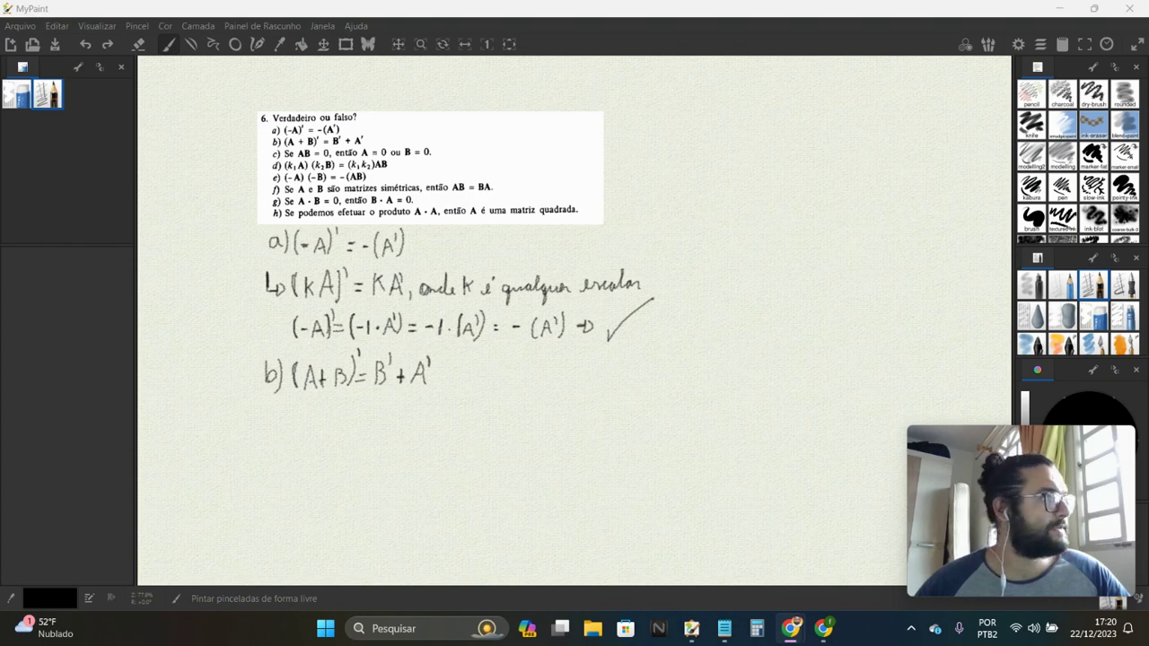
{"action": "left_click", "coordinate": [790, 628]}
{"action": "mouse_move", "coordinate": [442, 376]}
{"action": "left_mouse_down"}
{"action": "mouse_move", "coordinate": [442, 128]}
{"action": "mouse_move", "coordinate": [380, 110]}
{"action": "left_mouse_up"}
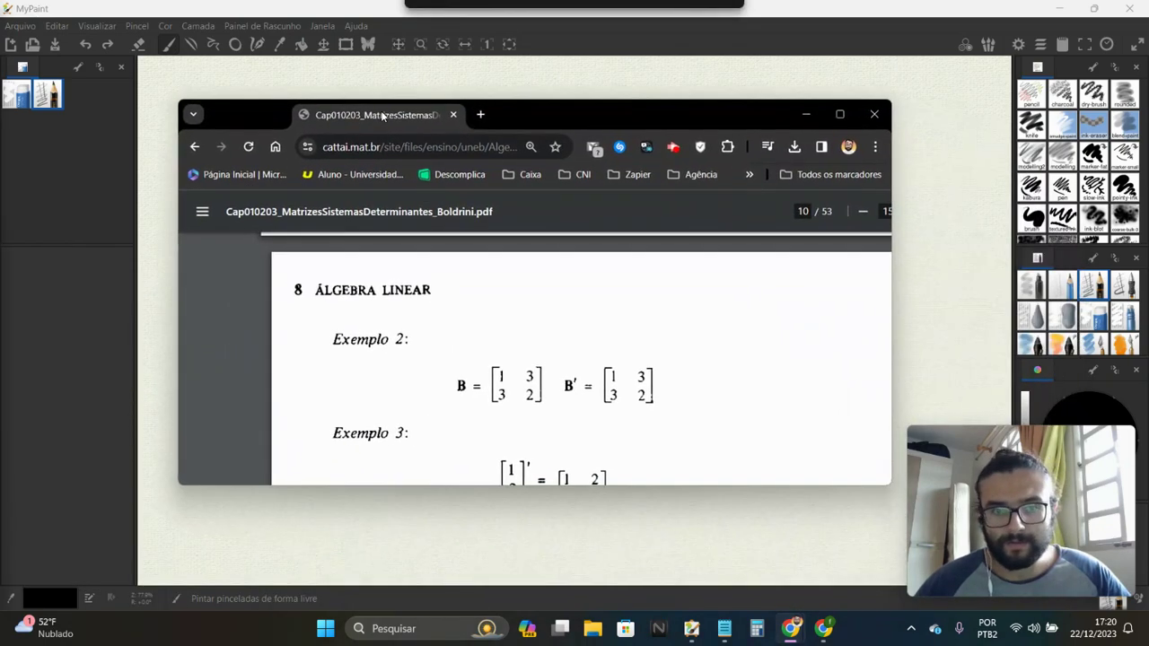
{"action": "scroll", "coordinate": [469, 323], "scroll_direction": "down", "scroll_amount": 4}
{"action": "scroll", "coordinate": [474, 325], "scroll_direction": "down", "scroll_amount": 1}
{"action": "scroll", "coordinate": [474, 325], "scroll_direction": "up", "scroll_amount": 3}
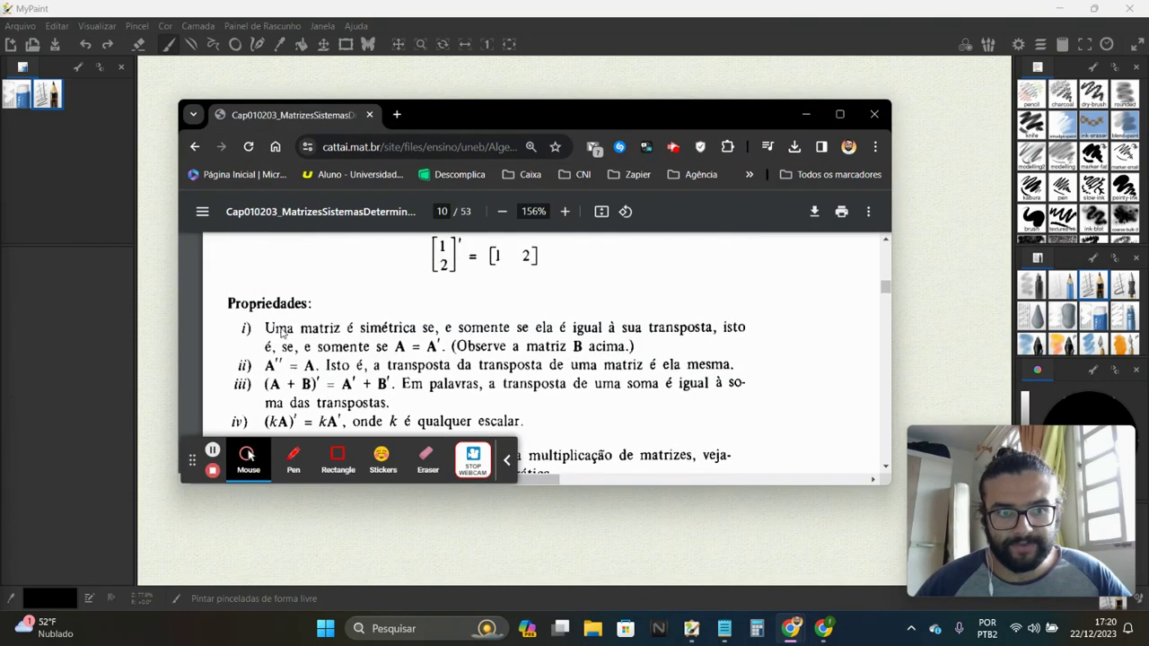
{"action": "scroll", "coordinate": [286, 339], "scroll_direction": "down", "scroll_amount": 2}
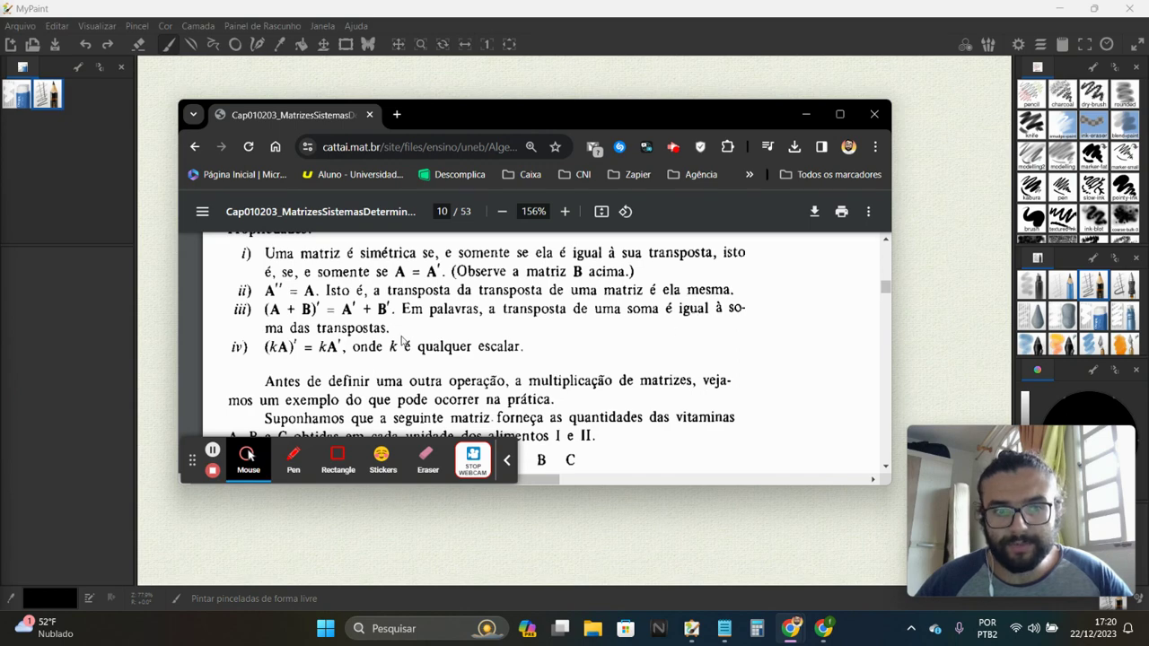
{"action": "left_click", "coordinate": [805, 114]}
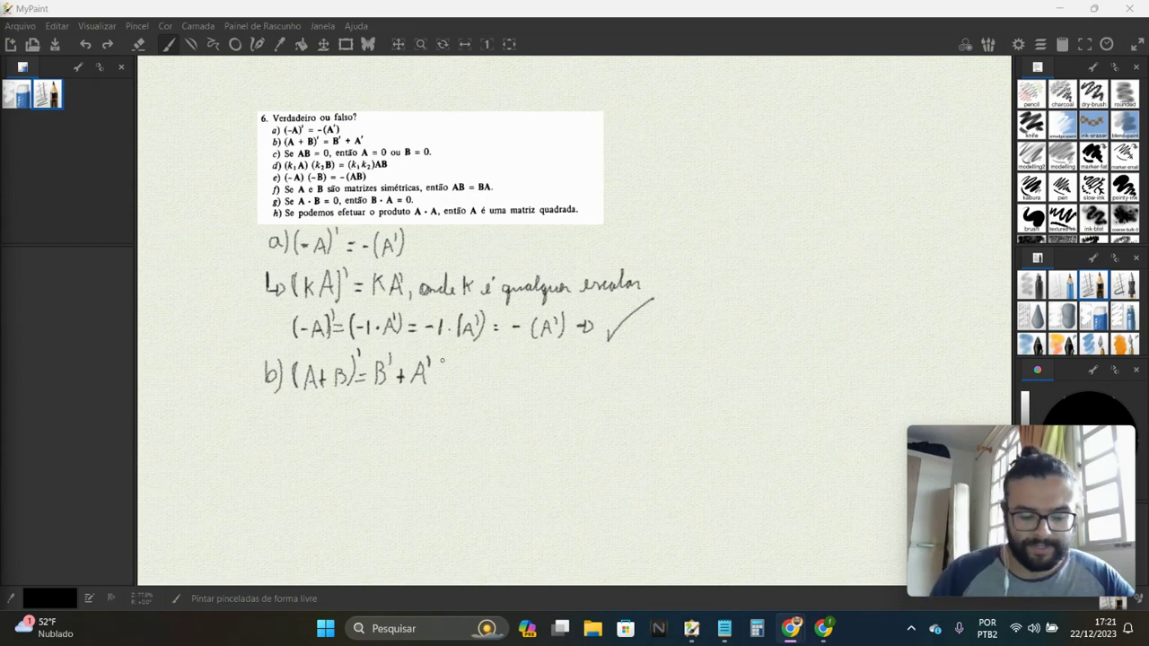
Step: Tick b) as true, mark c) false with an X, and start the counterexample A·B
{"action": "left_click_drag", "start_coordinate": [445, 371], "coordinate": [466, 360]}
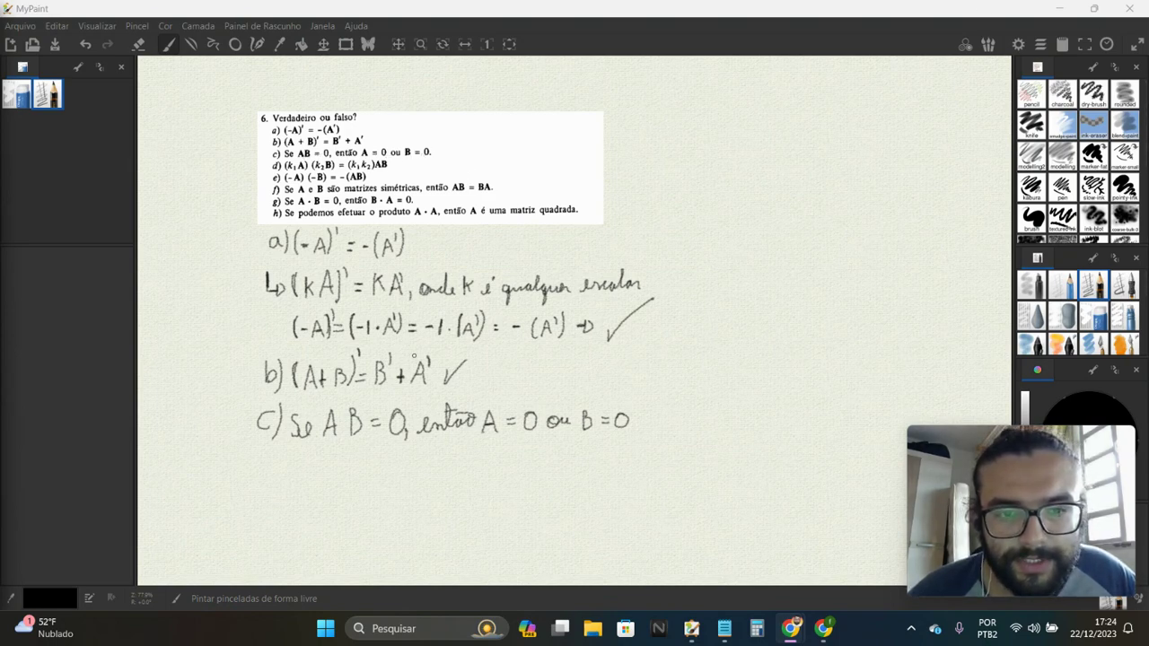
{"action": "scroll", "coordinate": [448, 413], "scroll_direction": "down", "scroll_amount": 3}
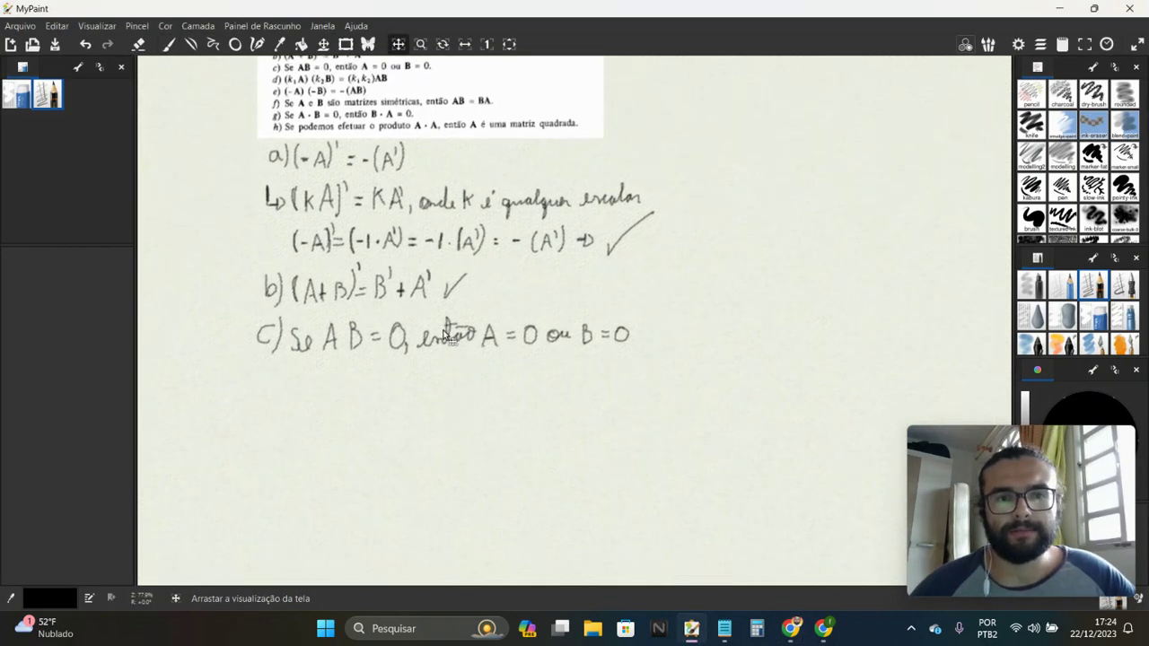
{"action": "scroll", "coordinate": [359, 359], "scroll_direction": "down", "scroll_amount": 2}
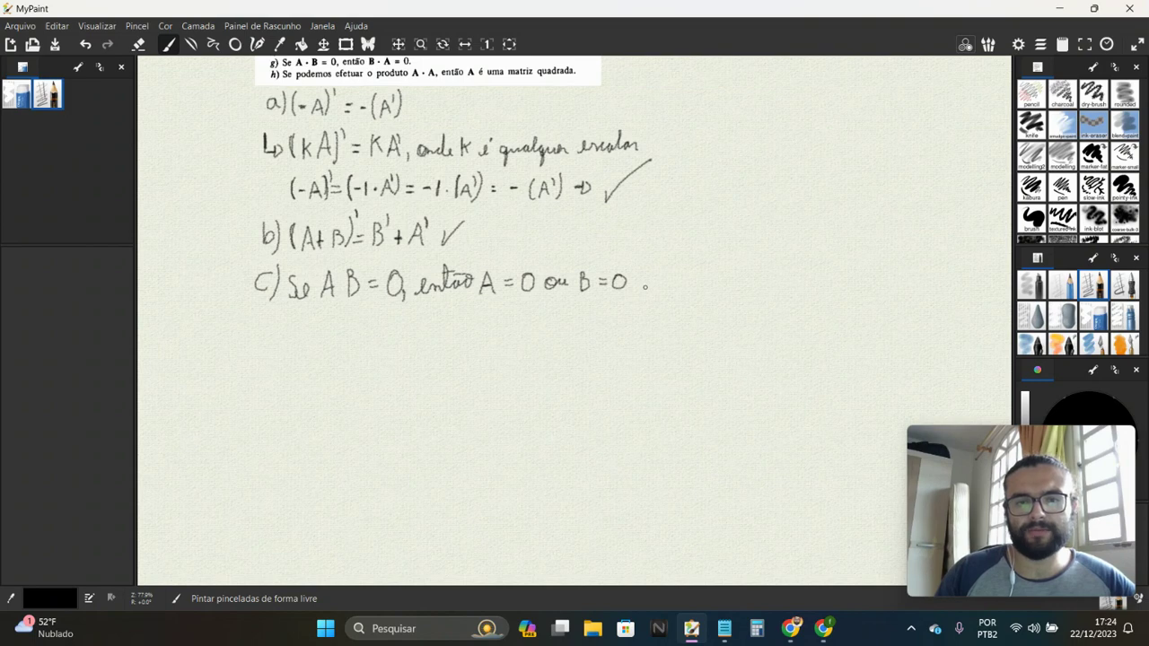
{"action": "left_click_drag", "start_coordinate": [644, 288], "coordinate": [657, 269]}
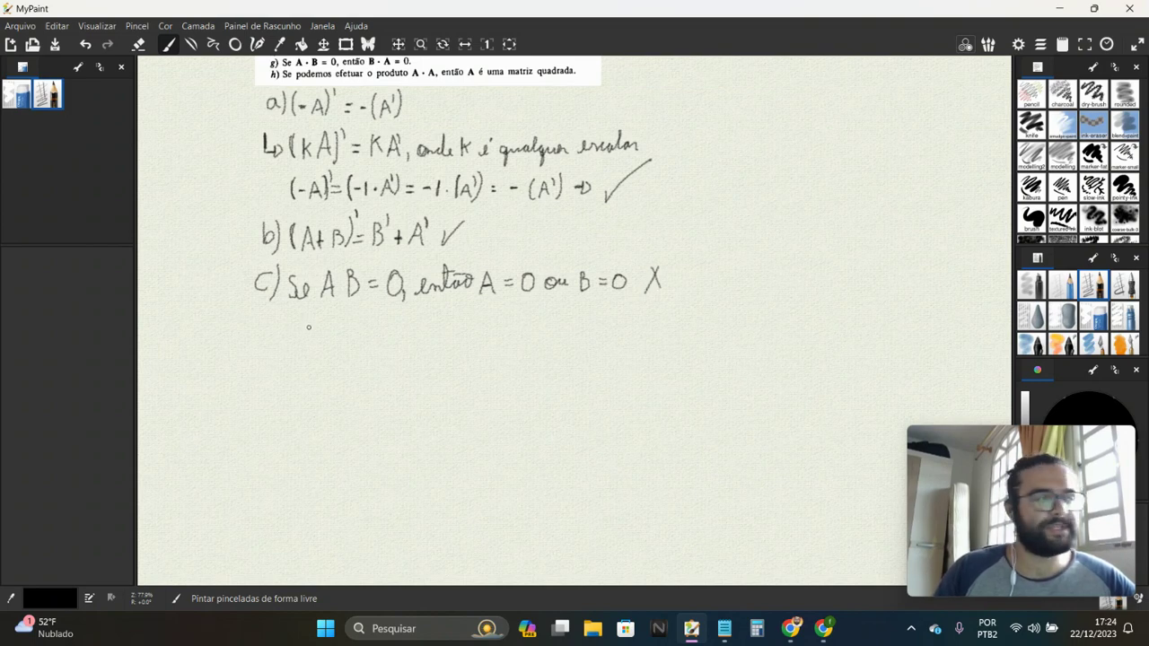
{"action": "mouse_move", "coordinate": [288, 354]}
{"action": "left_mouse_down"}
{"action": "mouse_move", "coordinate": [293, 332]}
{"action": "mouse_move", "coordinate": [303, 356]}
{"action": "left_mouse_up"}
{"action": "left_click_drag", "start_coordinate": [289, 349], "coordinate": [323, 357]}
Step: Write the counterexample A·B as [1 0; 0 0] times [0 0; 1 0] =
{"action": "mouse_move", "coordinate": [323, 334]}
{"action": "left_mouse_down"}
{"action": "mouse_move", "coordinate": [325, 357]}
{"action": "mouse_move", "coordinate": [359, 352]}
{"action": "mouse_move", "coordinate": [374, 377]}
{"action": "mouse_move", "coordinate": [389, 355]}
{"action": "left_mouse_up"}
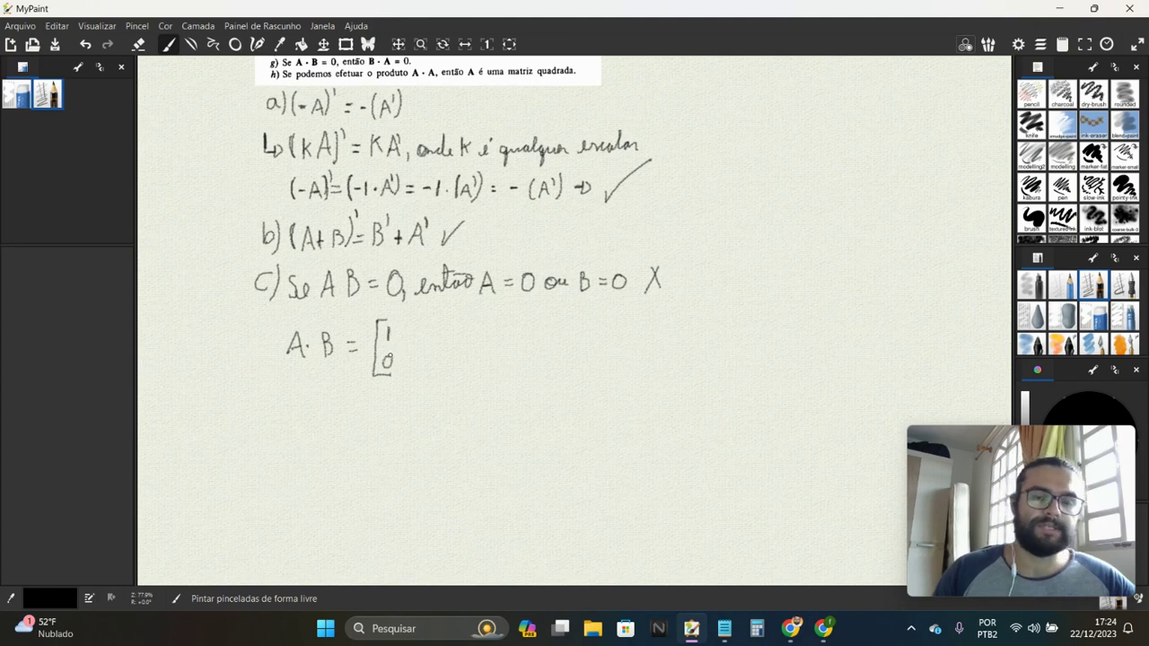
{"action": "mouse_move", "coordinate": [419, 315]}
{"action": "left_mouse_down"}
{"action": "mouse_move", "coordinate": [430, 316]}
{"action": "mouse_move", "coordinate": [423, 377]}
{"action": "left_mouse_up"}
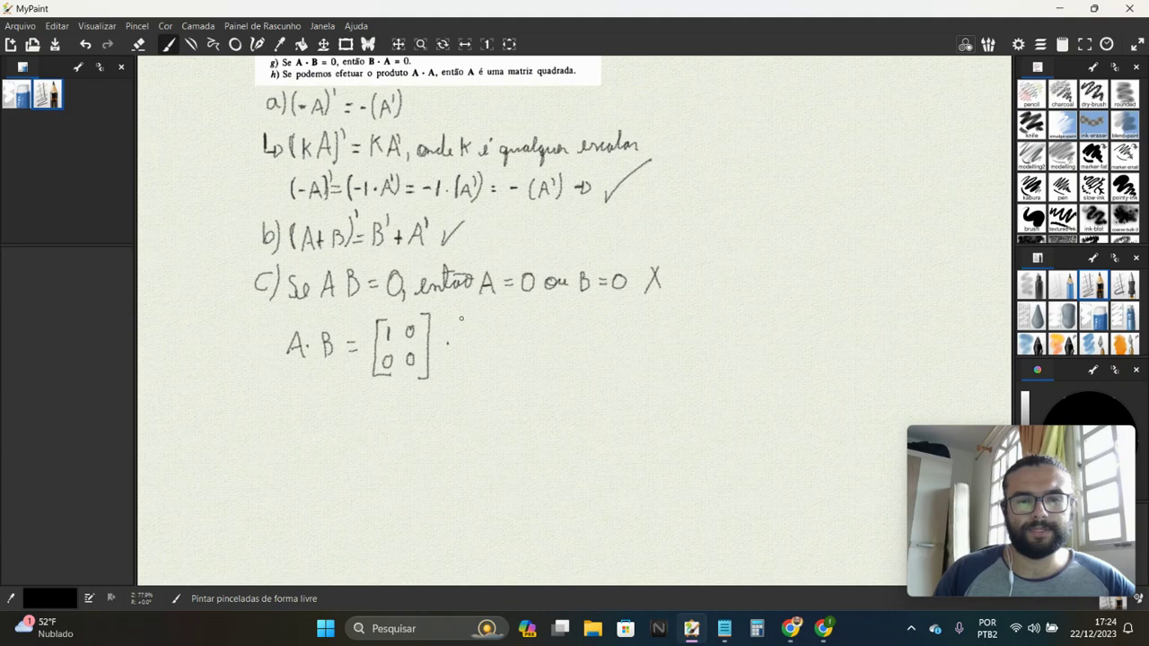
{"action": "left_click_drag", "start_coordinate": [462, 318], "coordinate": [461, 376]}
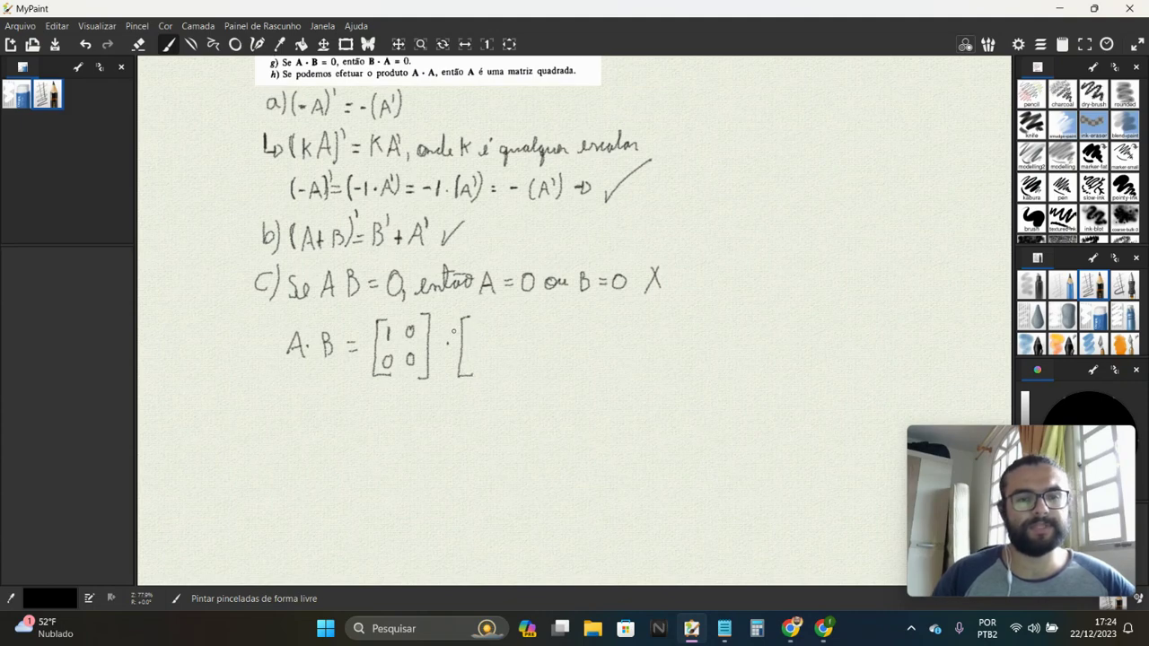
{"action": "left_click_drag", "start_coordinate": [473, 328], "coordinate": [503, 358]}
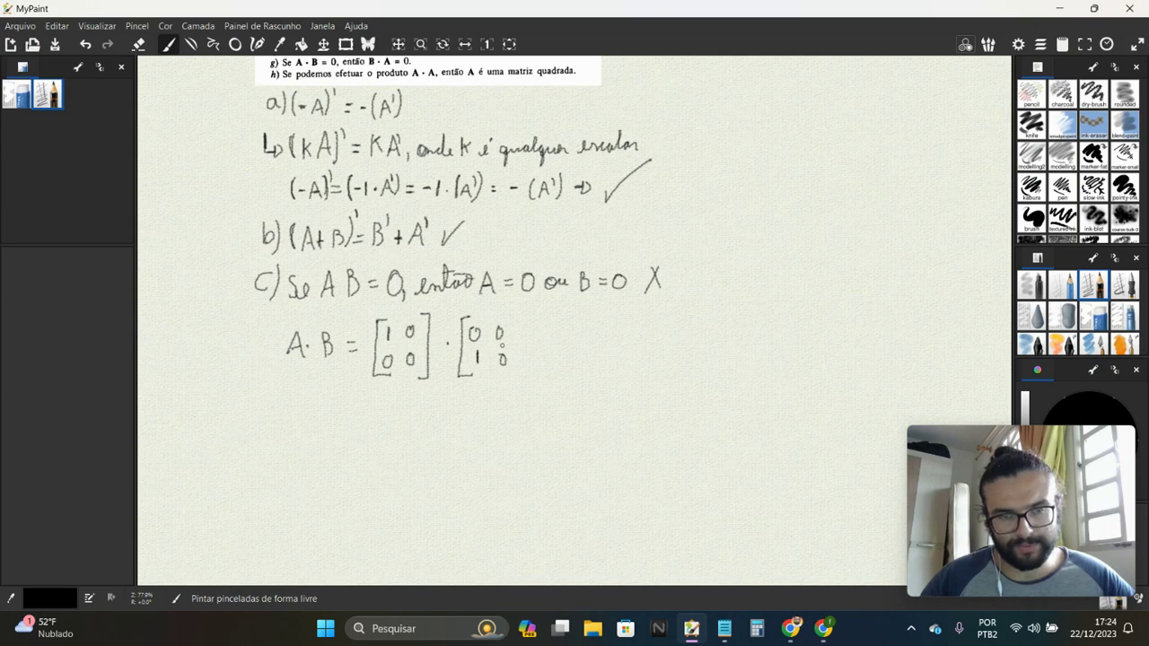
{"action": "left_click_drag", "start_coordinate": [509, 310], "coordinate": [510, 375]}
{"action": "left_click_drag", "start_coordinate": [529, 337], "coordinate": [540, 337]}
{"action": "mouse_move", "coordinate": [530, 343]}
{"action": "left_mouse_down"}
{"action": "mouse_move", "coordinate": [549, 337]}
{"action": "mouse_move", "coordinate": [562, 372]}
{"action": "left_mouse_up"}
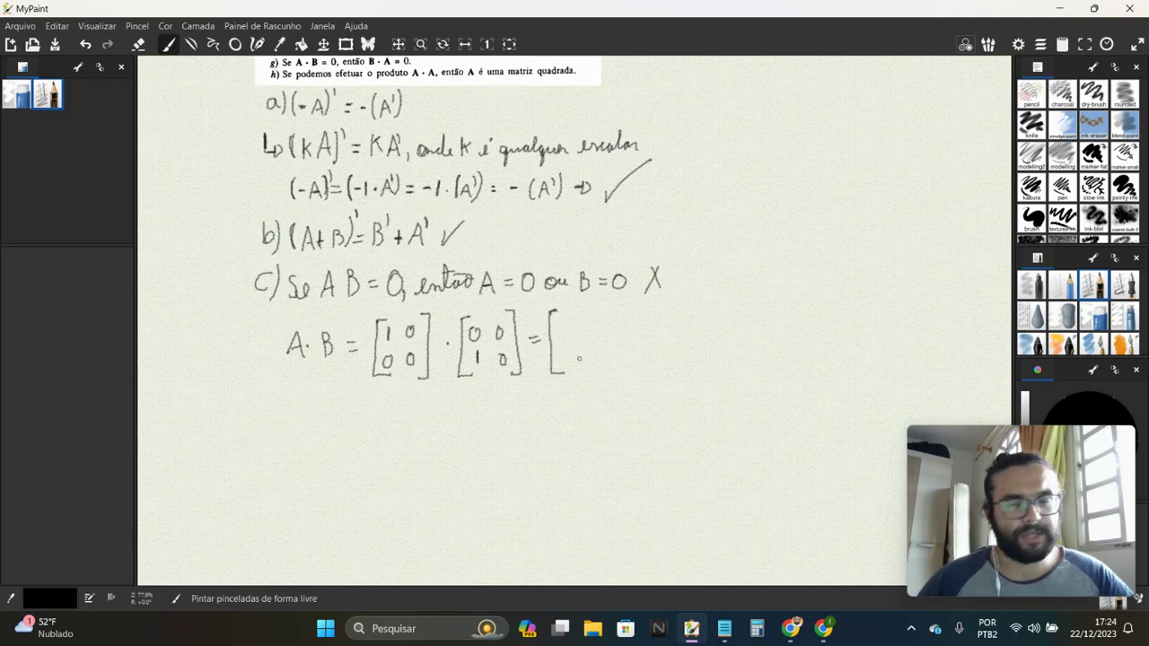
Step: Expand the product entries and conclude with the zero matrix, undoing one wrong stroke
{"action": "mouse_move", "coordinate": [557, 319]}
{"action": "left_mouse_down"}
{"action": "mouse_move", "coordinate": [560, 333]}
{"action": "mouse_move", "coordinate": [583, 319]}
{"action": "left_mouse_up"}
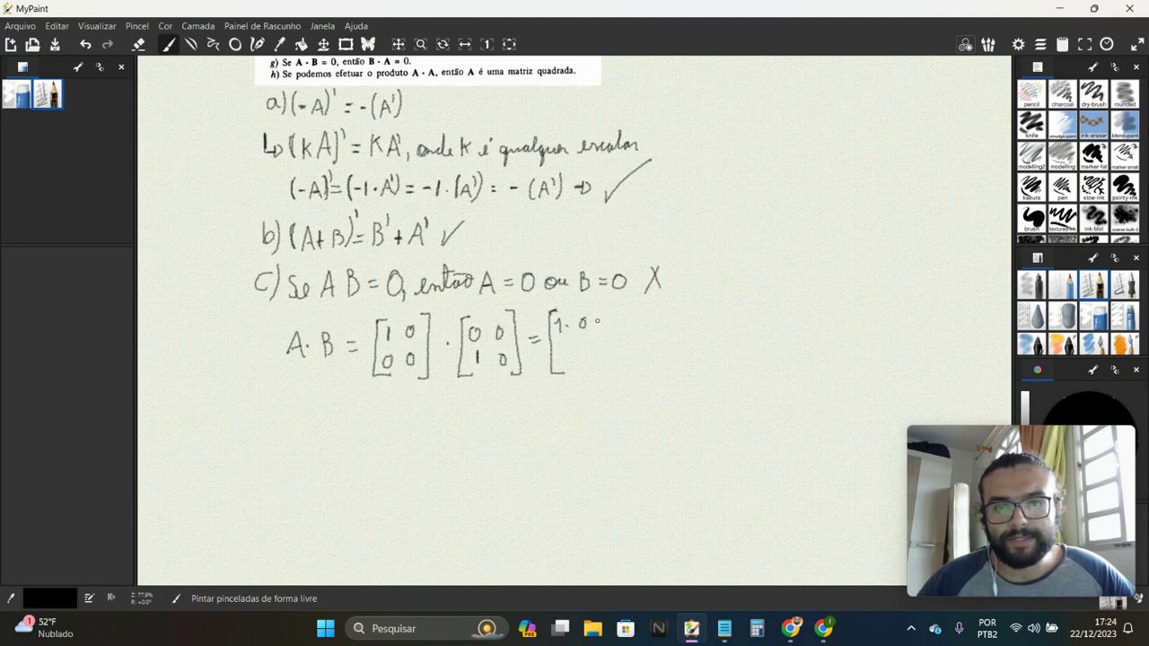
{"action": "left_click", "coordinate": [618, 325]}
{"action": "left_click_drag", "start_coordinate": [628, 316], "coordinate": [652, 331]}
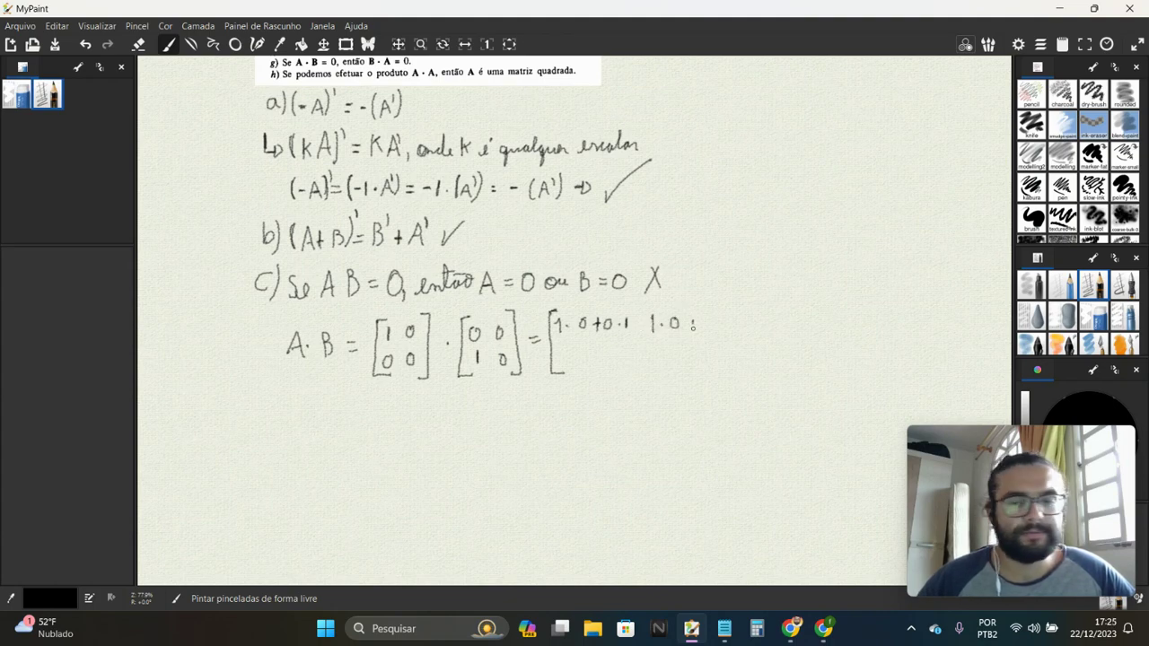
{"action": "left_click_drag", "start_coordinate": [692, 319], "coordinate": [693, 330]}
{"action": "mouse_move", "coordinate": [689, 324]}
{"action": "left_mouse_down"}
{"action": "mouse_move", "coordinate": [741, 309]}
{"action": "mouse_move", "coordinate": [743, 368]}
{"action": "mouse_move", "coordinate": [727, 372]}
{"action": "left_mouse_up"}
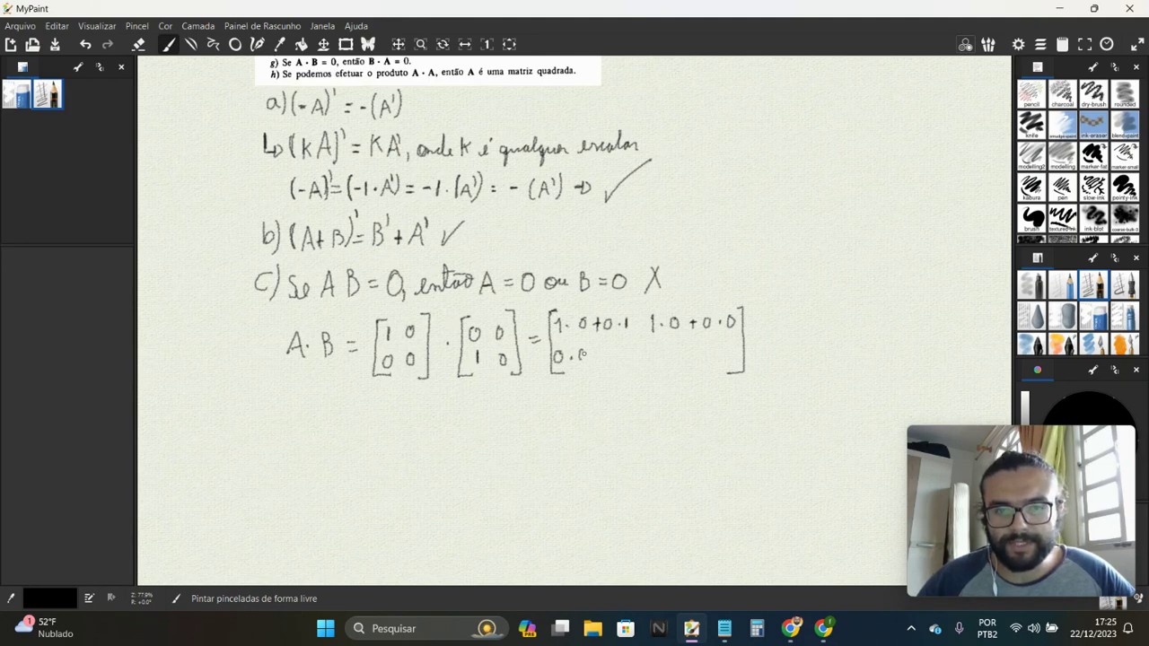
{"action": "left_click_drag", "start_coordinate": [587, 354], "coordinate": [626, 359]}
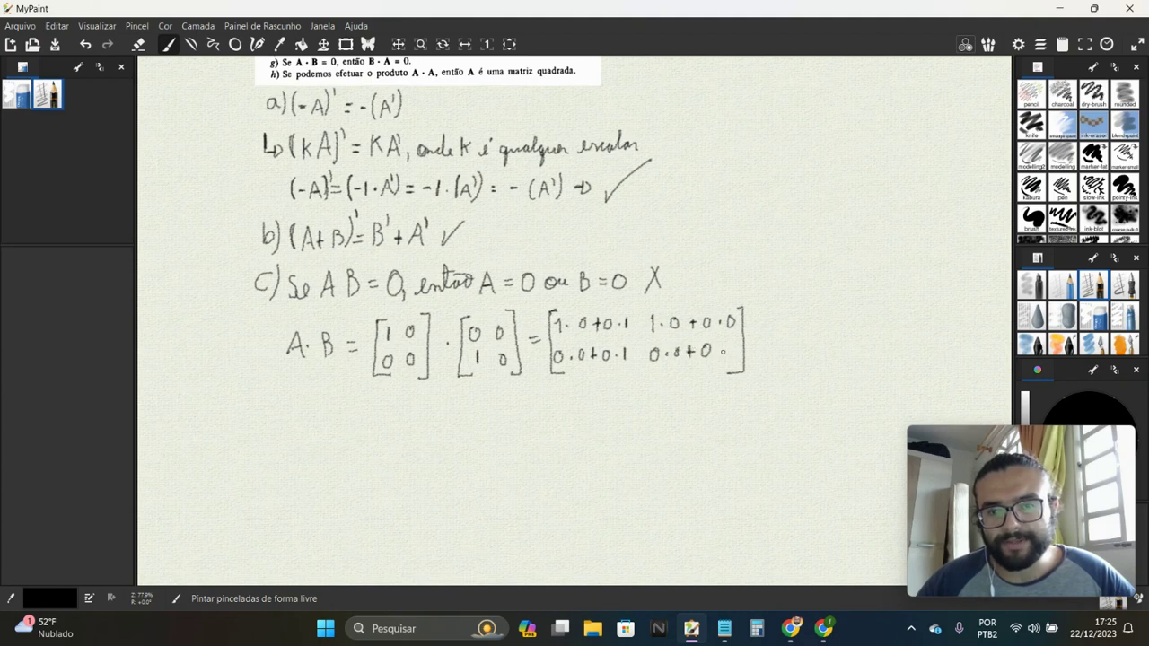
{"action": "key", "text": "ctrl+z"}
{"action": "key", "text": "ctrl+z"}
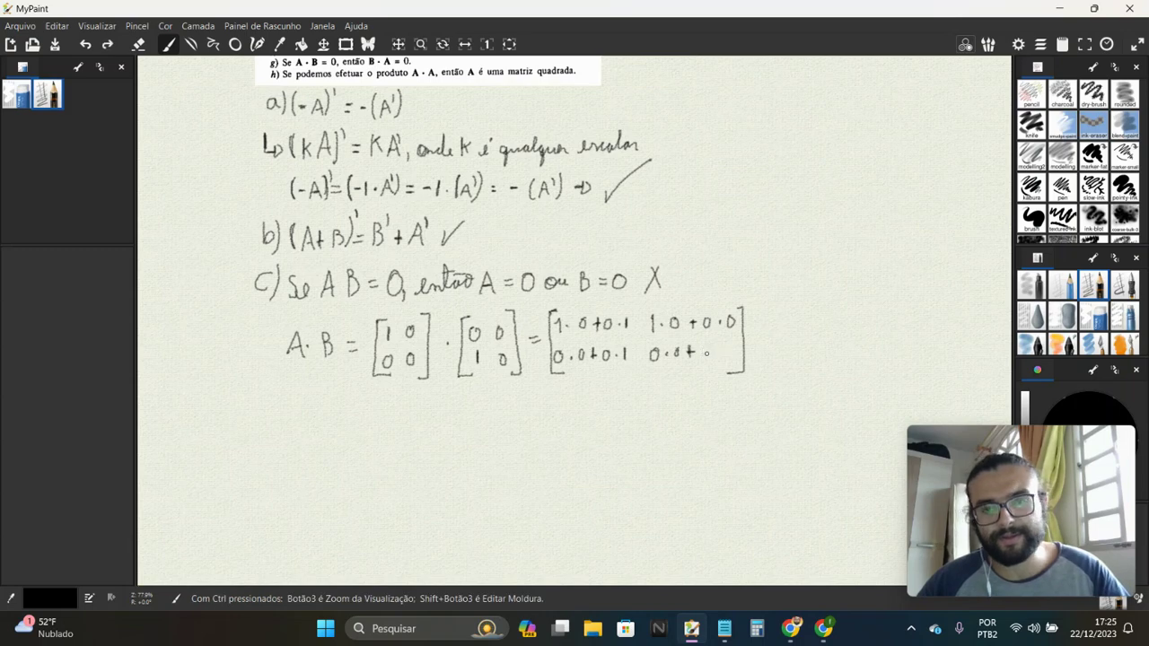
{"action": "left_click_drag", "start_coordinate": [710, 347], "coordinate": [708, 352]}
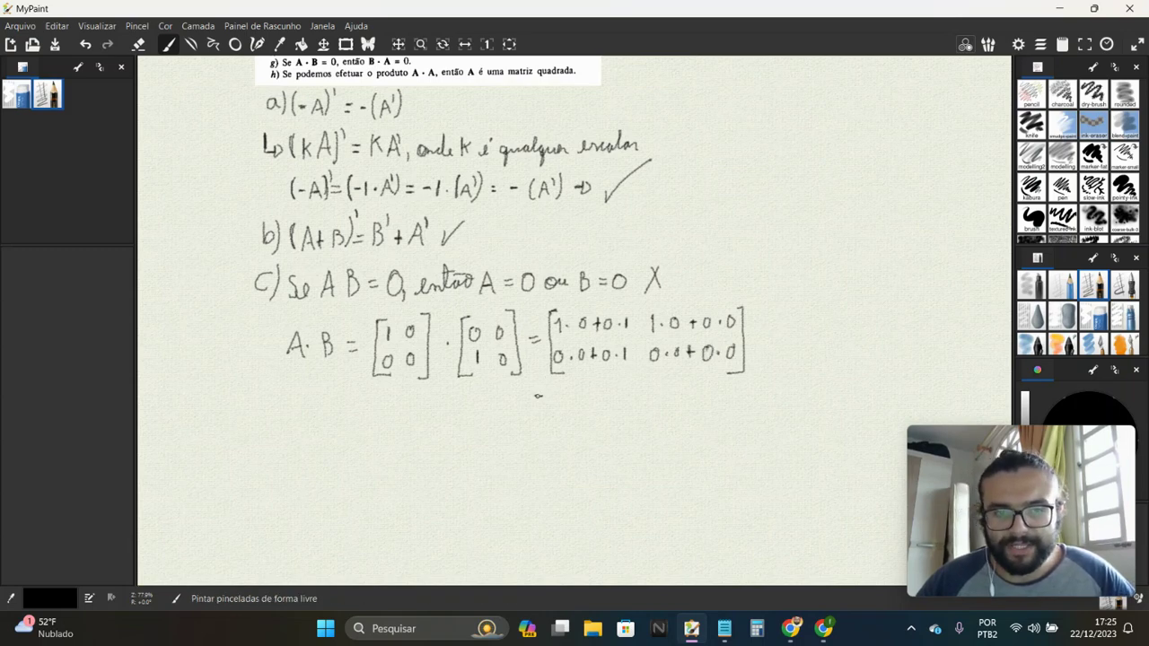
{"action": "left_click_drag", "start_coordinate": [558, 388], "coordinate": [557, 435]}
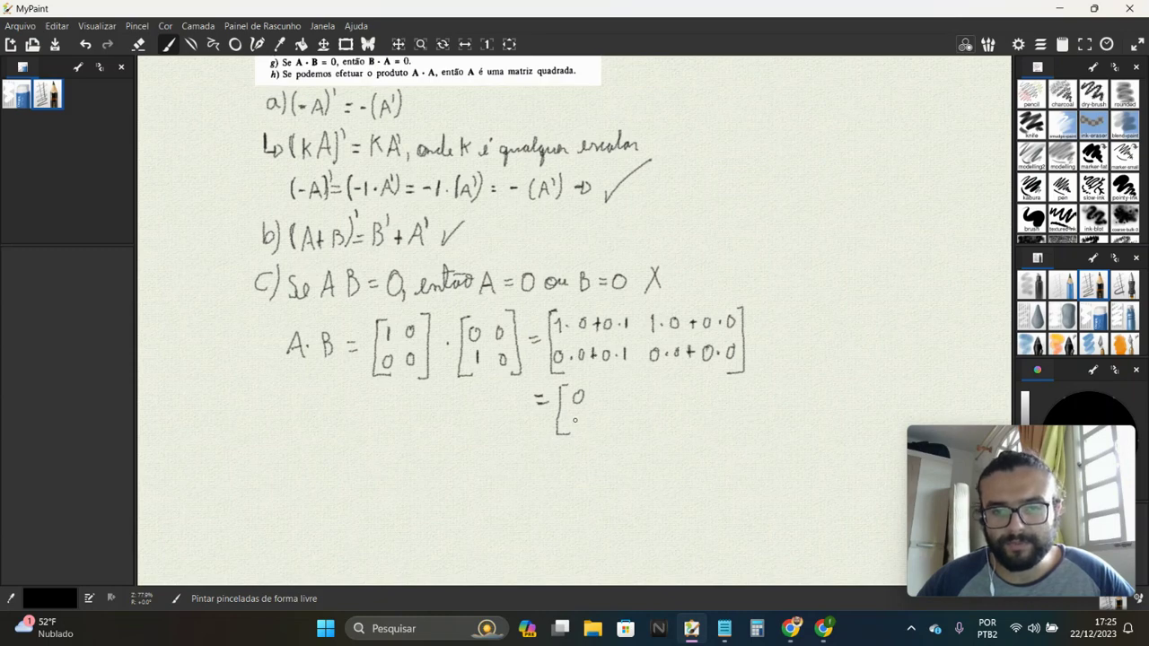
{"action": "mouse_move", "coordinate": [579, 415]}
{"action": "left_mouse_down"}
{"action": "mouse_move", "coordinate": [573, 423]}
{"action": "mouse_move", "coordinate": [579, 416]}
{"action": "left_mouse_up"}
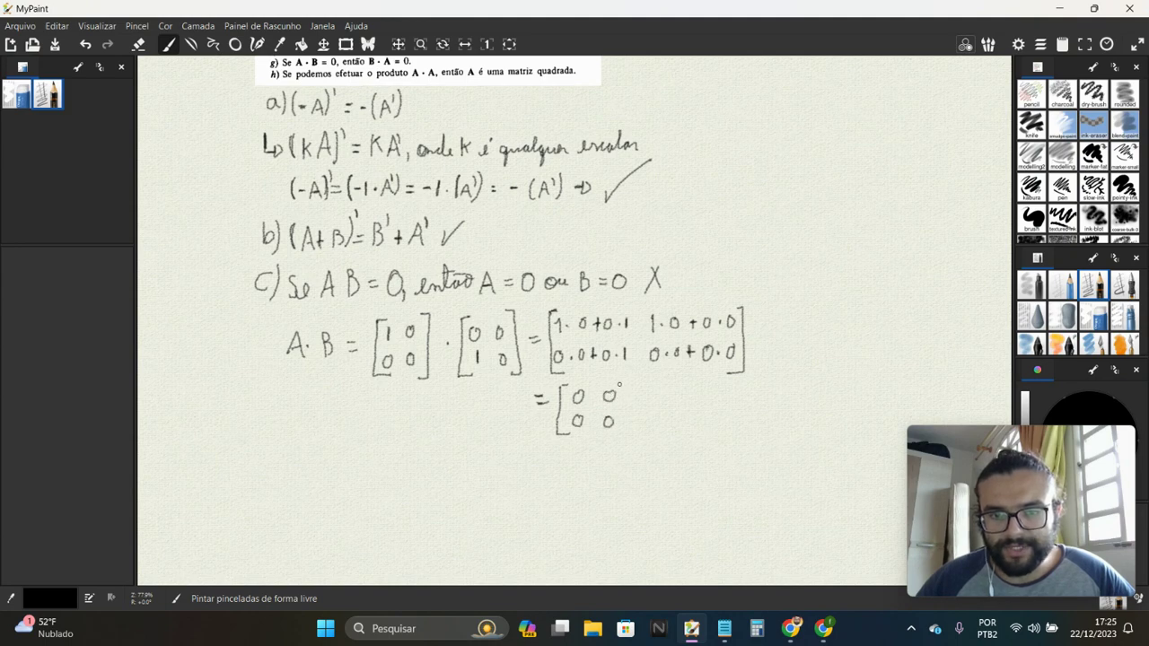
{"action": "mouse_move", "coordinate": [618, 384]}
{"action": "left_mouse_down"}
{"action": "mouse_move", "coordinate": [626, 430]}
{"action": "mouse_move", "coordinate": [662, 402]}
{"action": "left_mouse_up"}
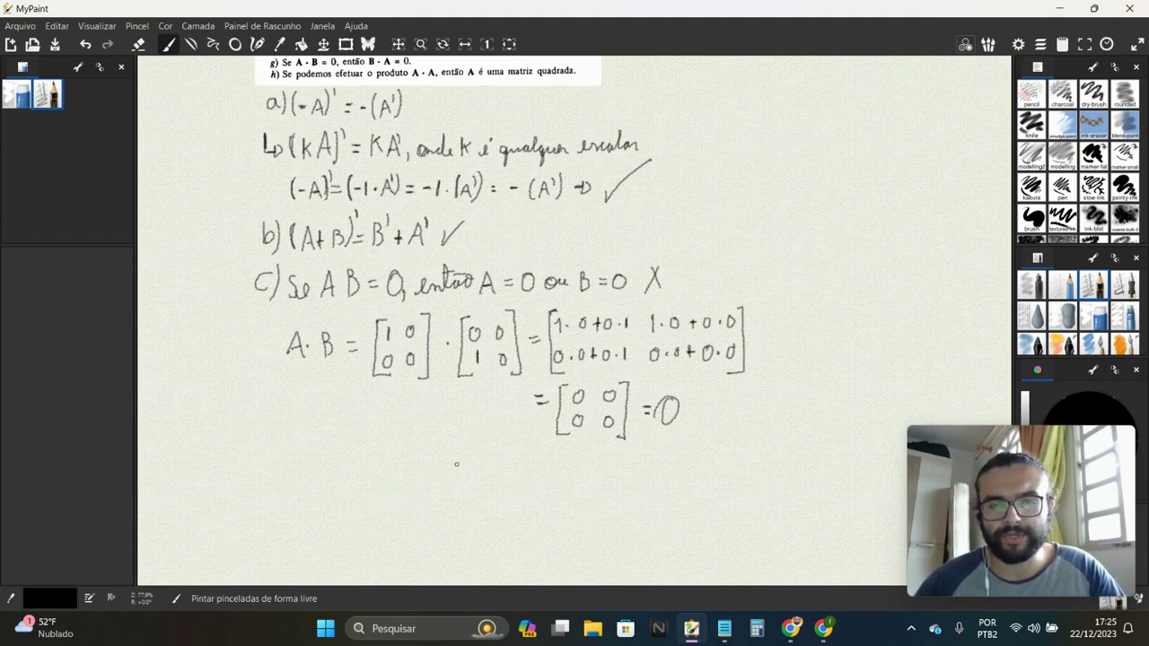
{"action": "left_click_drag", "start_coordinate": [448, 466], "coordinate": [523, 359]}
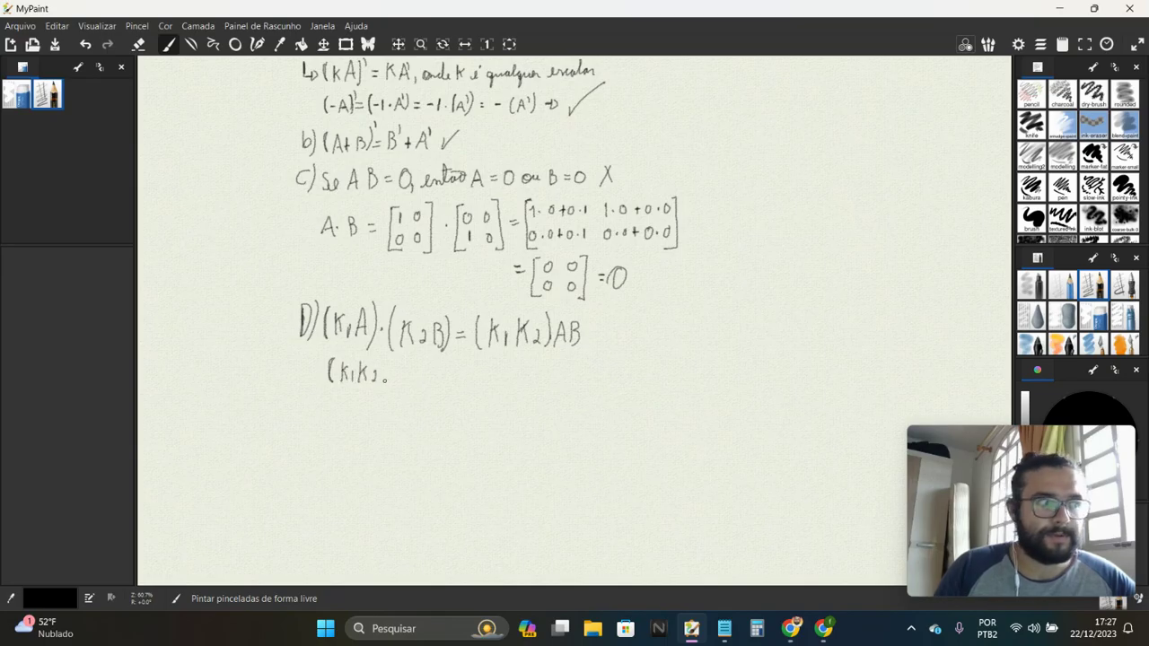
Step: Complete d) (k1A)·(k2B) = (k1k2)AB and begin (k1k2)AB = A(k1k2 beneath it
{"action": "left_click_drag", "start_coordinate": [381, 361], "coordinate": [385, 385]}
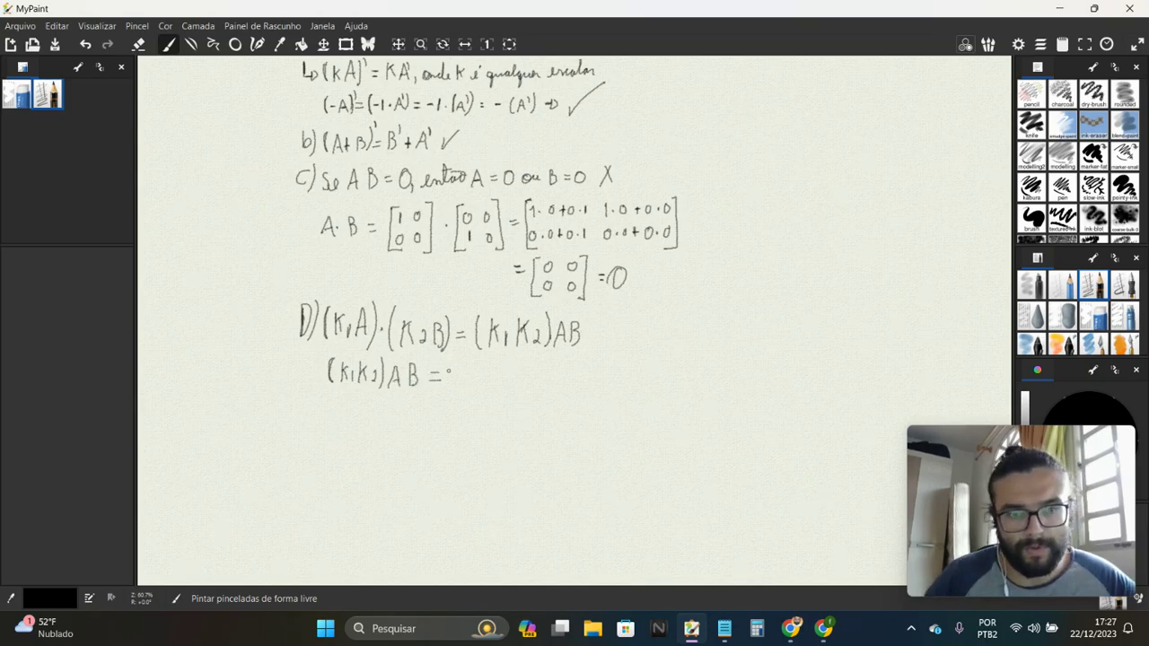
{"action": "mouse_move", "coordinate": [461, 363]}
{"action": "left_mouse_down"}
{"action": "mouse_move", "coordinate": [457, 381]}
{"action": "mouse_move", "coordinate": [530, 387]}
{"action": "left_mouse_up"}
{"action": "mouse_move", "coordinate": [536, 369]}
{"action": "left_mouse_down"}
{"action": "mouse_move", "coordinate": [531, 377]}
{"action": "mouse_move", "coordinate": [566, 393]}
{"action": "left_mouse_up"}
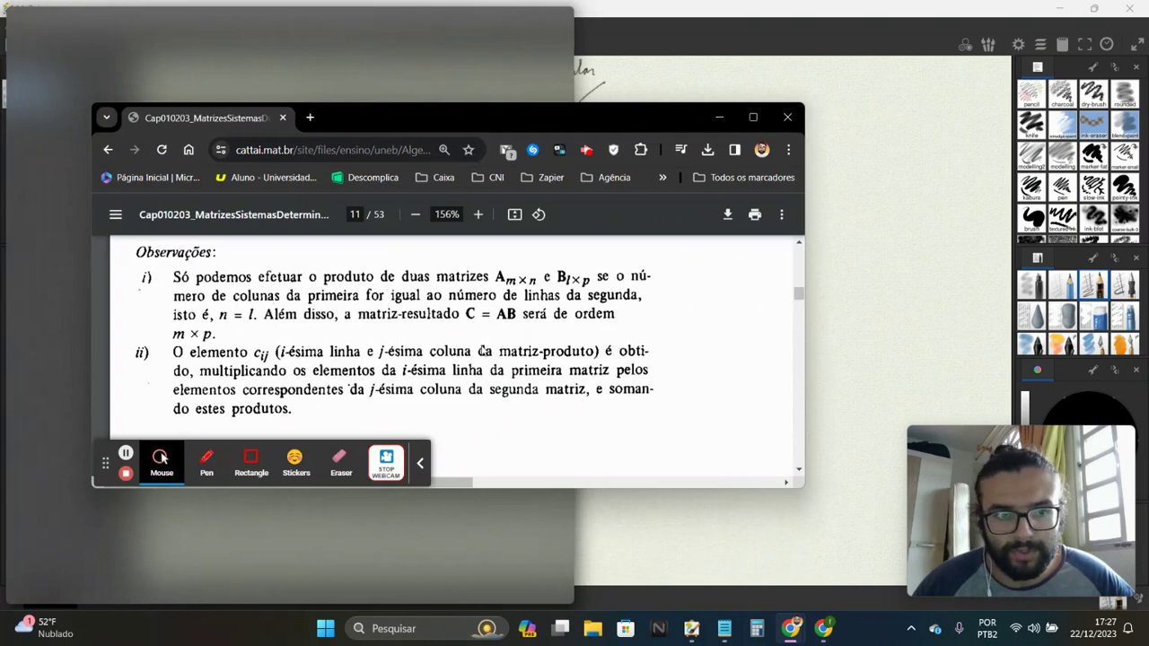
Step: Maximize the textbook PDF, scroll sideways to the AB = 0 example, then return to MyPaint
{"action": "left_click", "coordinate": [753, 116]}
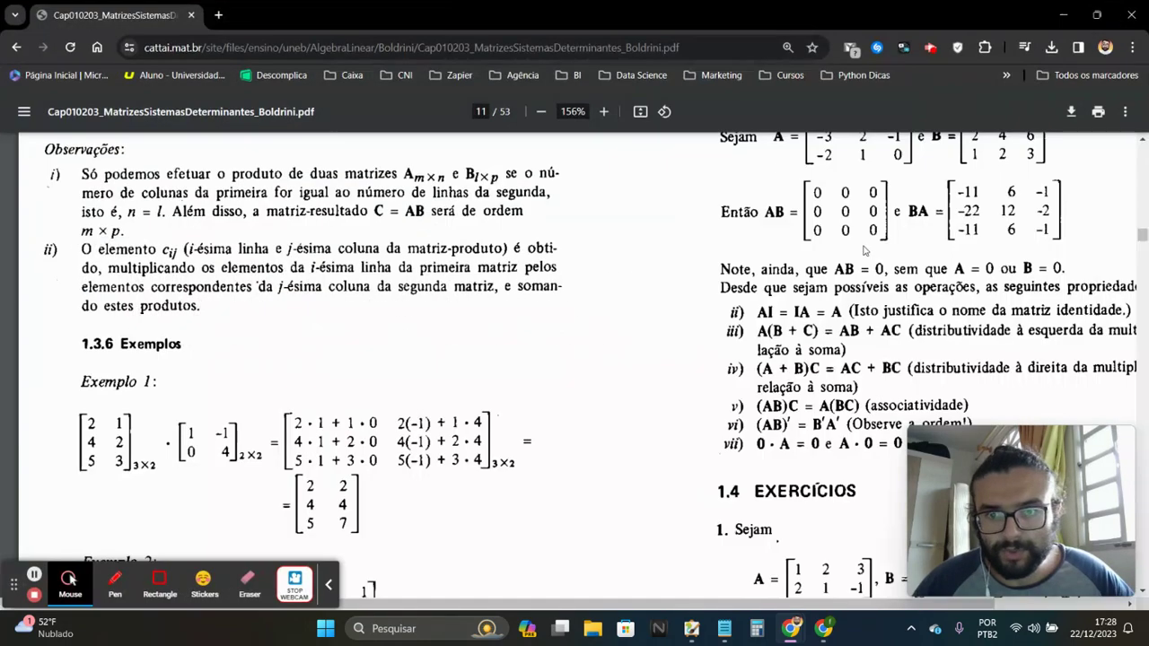
{"action": "mouse_move", "coordinate": [848, 604]}
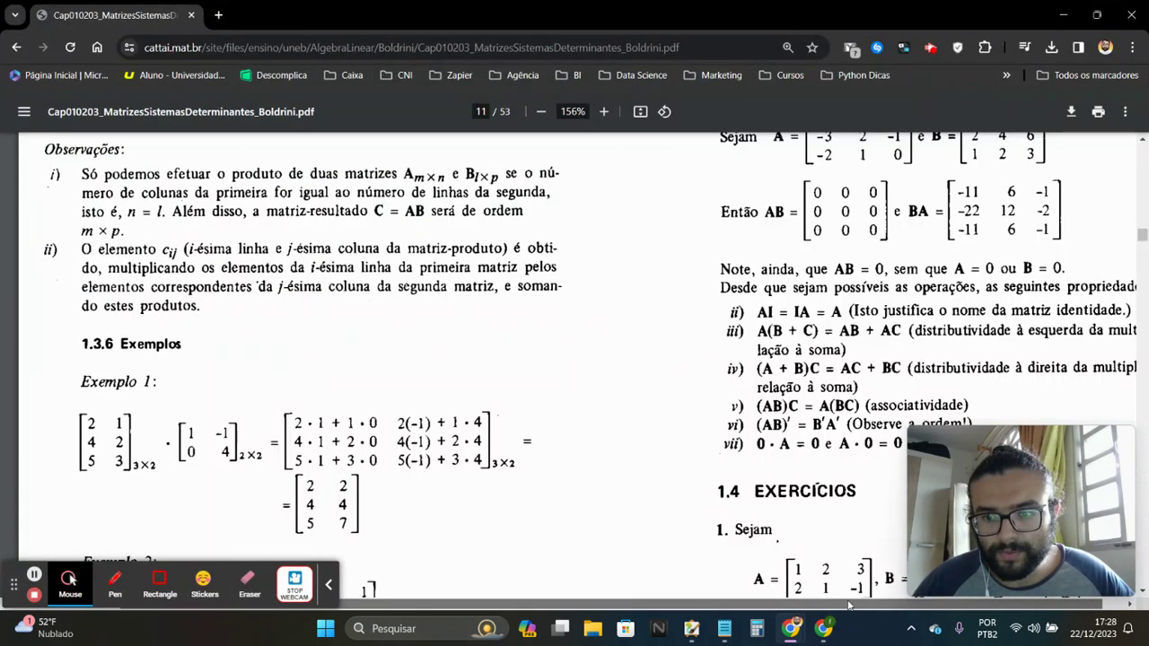
{"action": "left_click_drag", "start_coordinate": [848, 606], "coordinate": [978, 606]}
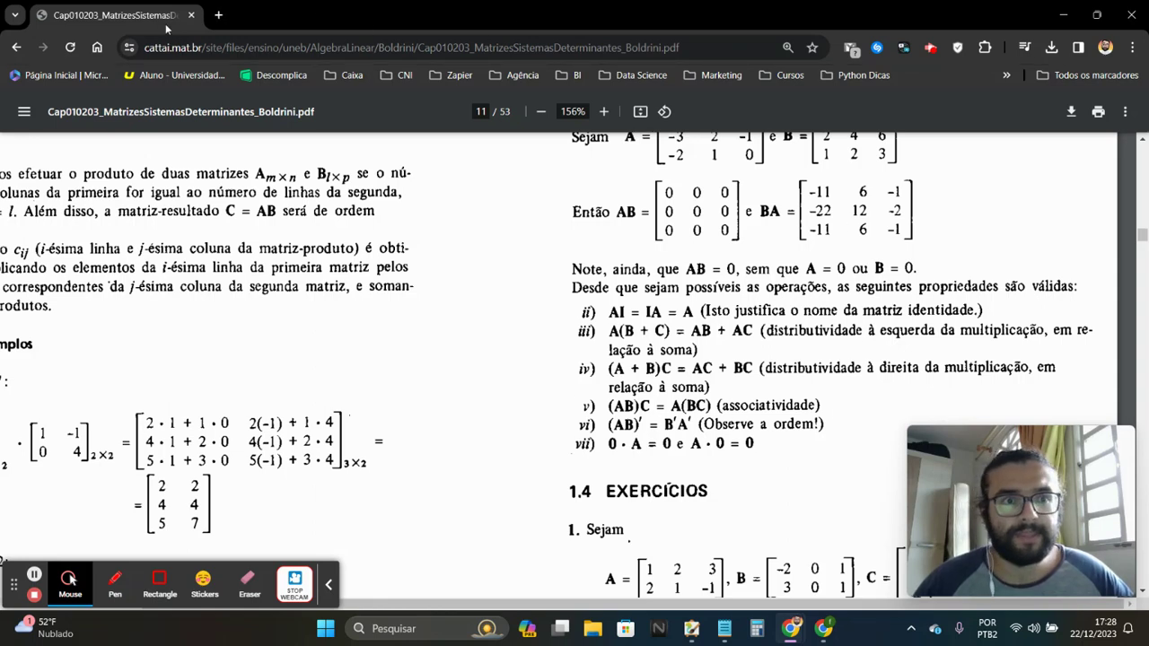
{"action": "key", "text": "alt+Tab"}
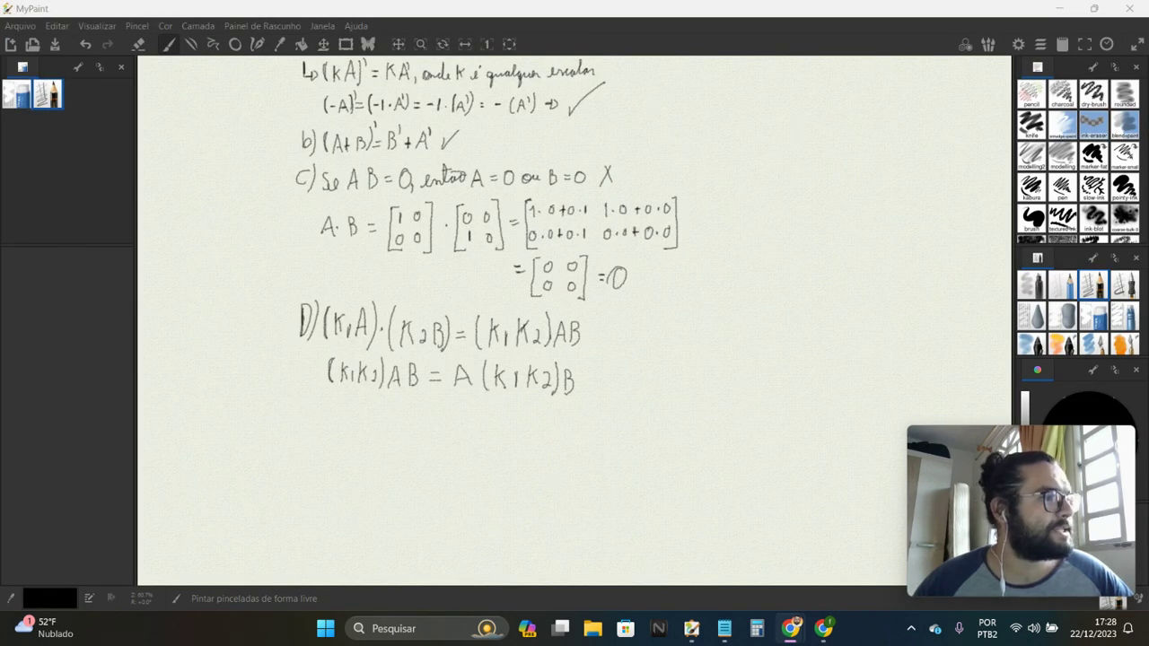
Step: Extend item d) with = A(k1k2)B = k2(Ak1)B = (Ak1)
{"action": "left_click", "coordinate": [316, 416]}
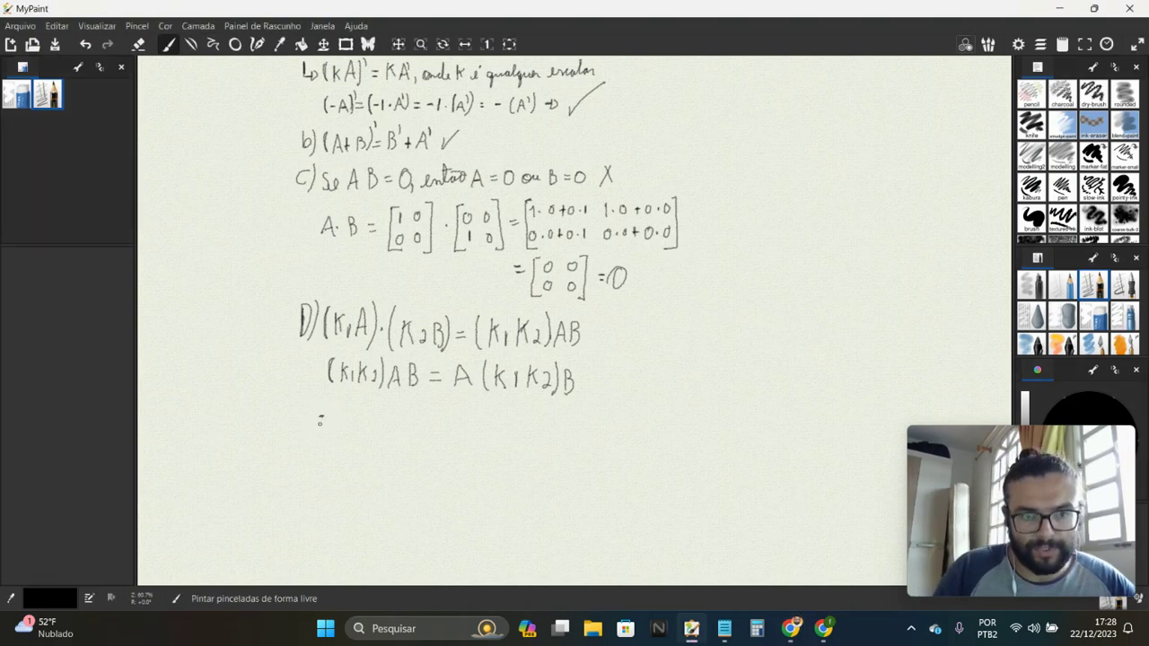
{"action": "mouse_move", "coordinate": [339, 408]}
{"action": "left_mouse_down"}
{"action": "mouse_move", "coordinate": [336, 436]}
{"action": "mouse_move", "coordinate": [350, 415]}
{"action": "mouse_move", "coordinate": [363, 434]}
{"action": "mouse_move", "coordinate": [383, 435]}
{"action": "mouse_move", "coordinate": [394, 413]}
{"action": "mouse_move", "coordinate": [400, 435]}
{"action": "mouse_move", "coordinate": [441, 420]}
{"action": "left_mouse_up"}
{"action": "mouse_move", "coordinate": [432, 427]}
{"action": "left_mouse_down"}
{"action": "mouse_move", "coordinate": [531, 437]}
{"action": "mouse_move", "coordinate": [533, 426]}
{"action": "mouse_move", "coordinate": [533, 436]}
{"action": "mouse_move", "coordinate": [566, 422]}
{"action": "left_mouse_up"}
{"action": "left_click_drag", "start_coordinate": [557, 429], "coordinate": [566, 429]}
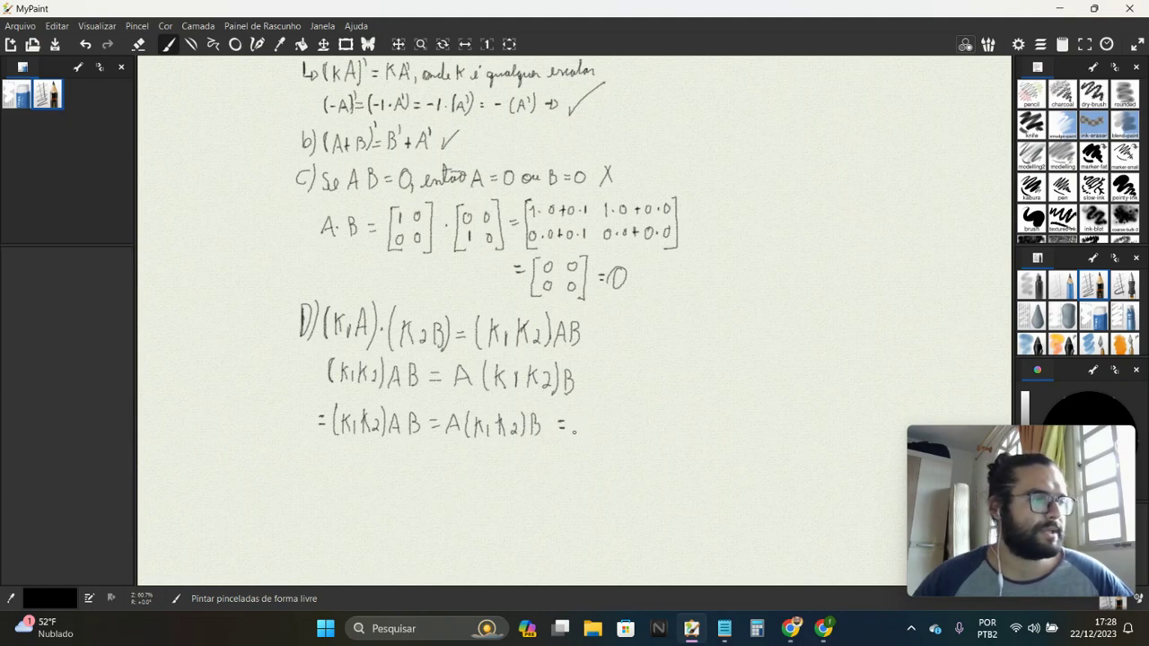
{"action": "left_click_drag", "start_coordinate": [576, 416], "coordinate": [575, 438]}
{"action": "mouse_move", "coordinate": [583, 416]}
{"action": "left_mouse_down"}
{"action": "mouse_move", "coordinate": [584, 436]}
{"action": "mouse_move", "coordinate": [625, 434]}
{"action": "left_mouse_up"}
{"action": "mouse_move", "coordinate": [625, 414]}
{"action": "left_mouse_down"}
{"action": "mouse_move", "coordinate": [654, 434]}
{"action": "mouse_move", "coordinate": [685, 427]}
{"action": "left_mouse_up"}
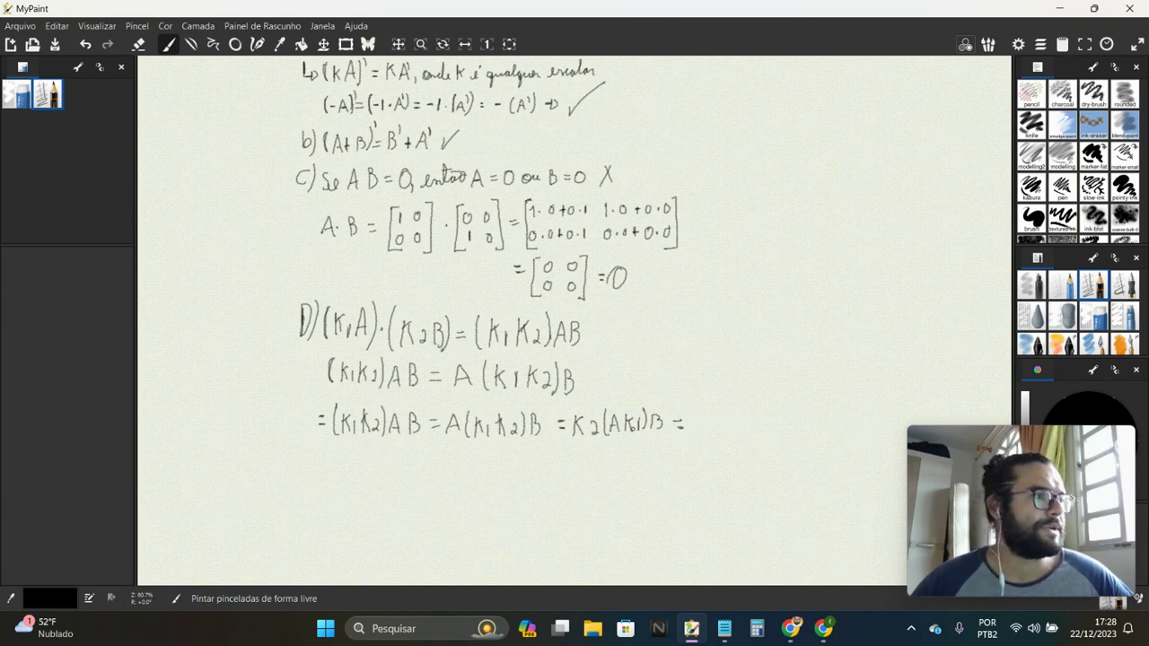
{"action": "mouse_move", "coordinate": [698, 407]}
{"action": "left_mouse_down"}
{"action": "mouse_move", "coordinate": [699, 429]}
{"action": "mouse_move", "coordinate": [766, 429]}
{"action": "left_mouse_up"}
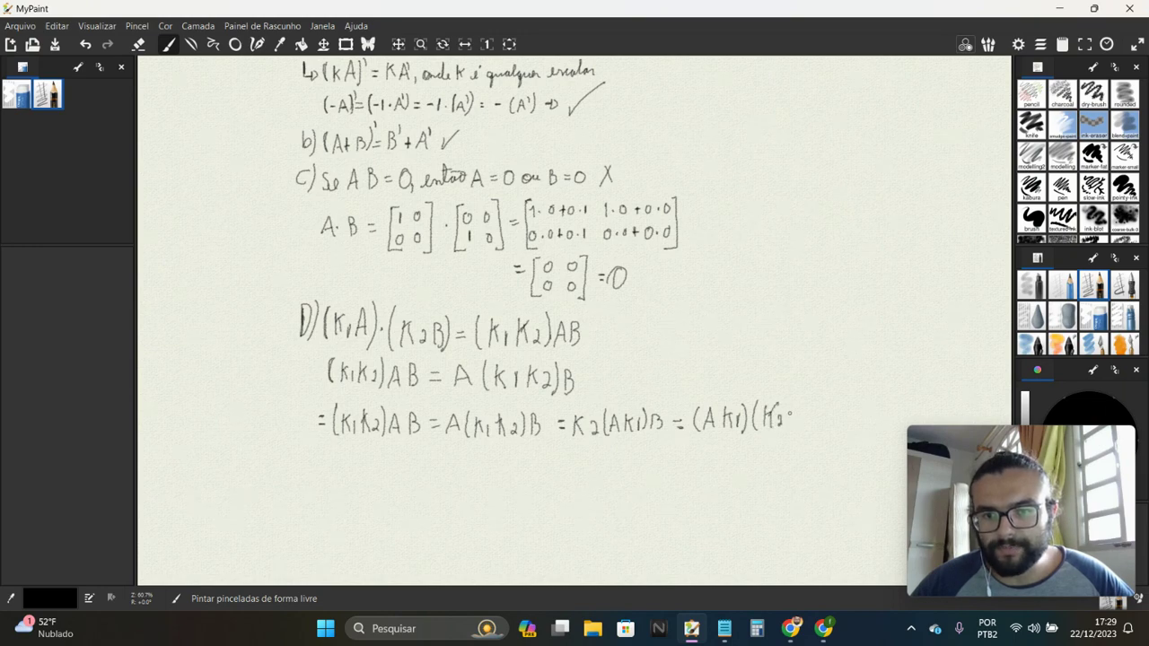
Step: Rewrite the (k2B) factor after (Ak1), undoing an unwanted = (A
{"action": "key", "text": "ctrl+z"}
{"action": "key", "text": "ctrl+z"}
{"action": "key", "text": "ctrl+z"}
{"action": "key", "text": "ctrl+z"}
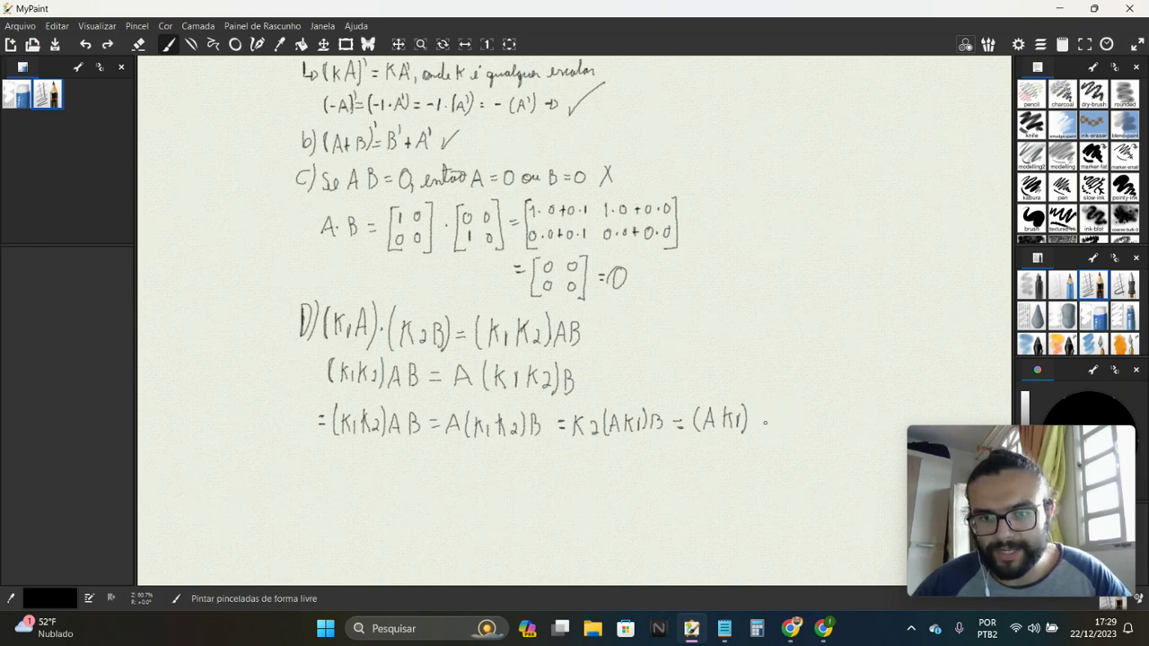
{"action": "mouse_move", "coordinate": [762, 411]}
{"action": "left_mouse_down"}
{"action": "mouse_move", "coordinate": [759, 432]}
{"action": "mouse_move", "coordinate": [810, 432]}
{"action": "mouse_move", "coordinate": [622, 353]}
{"action": "left_mouse_up"}
{"action": "key", "text": "space"}
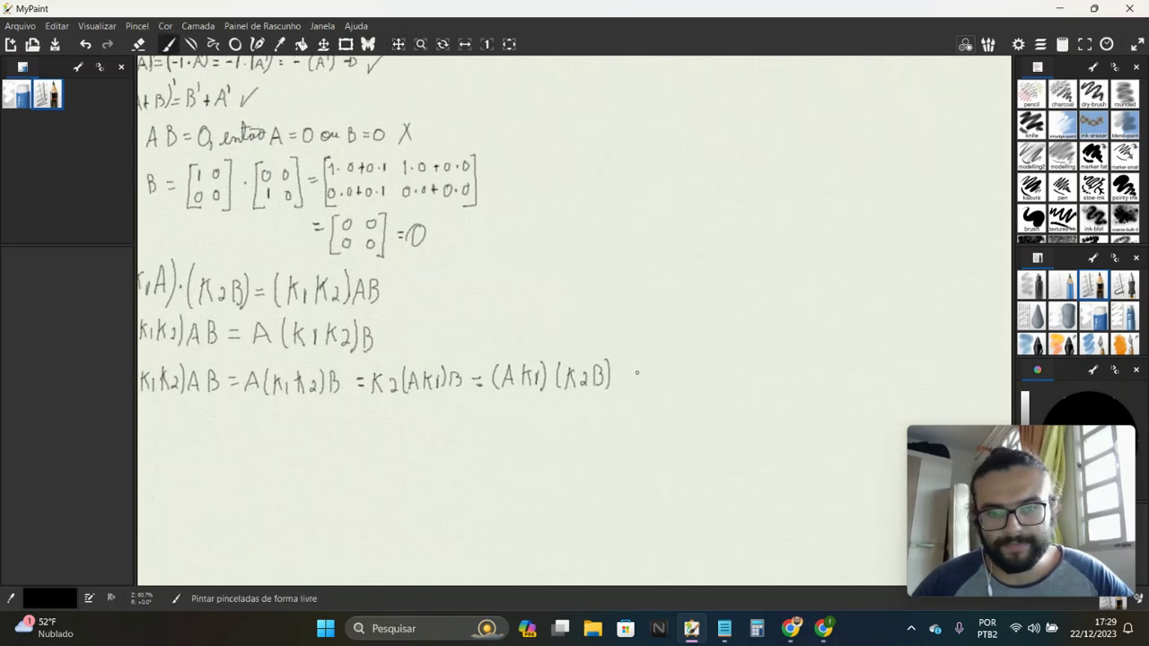
{"action": "left_click_drag", "start_coordinate": [621, 376], "coordinate": [635, 380]}
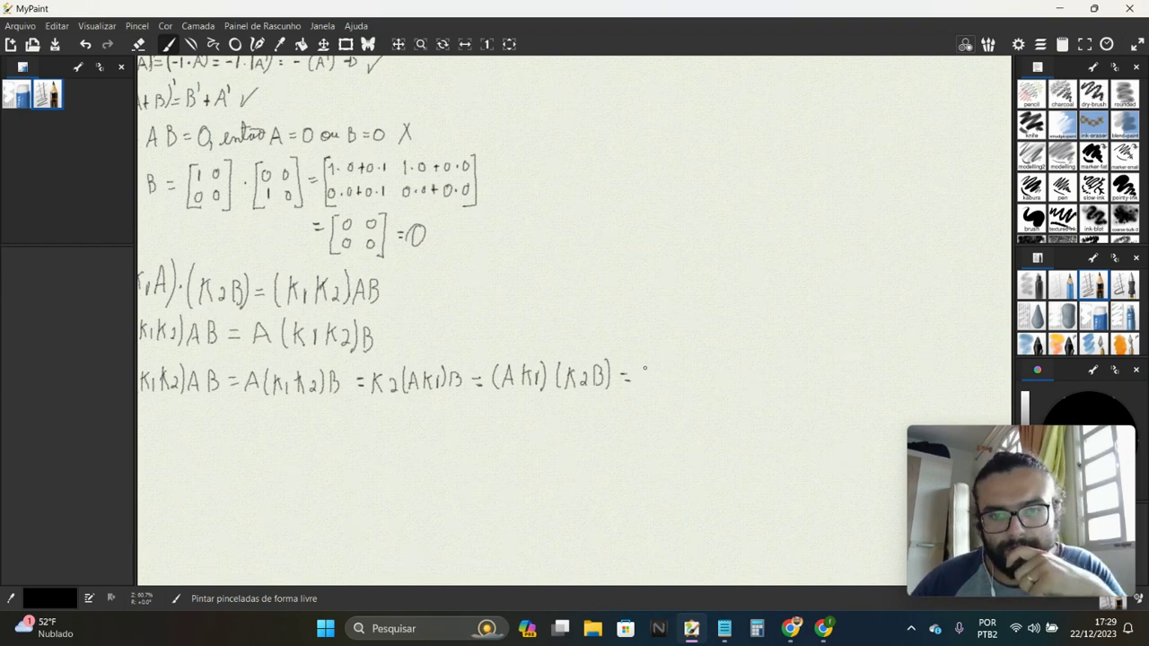
{"action": "mouse_move", "coordinate": [647, 368]}
{"action": "left_mouse_down"}
{"action": "mouse_move", "coordinate": [643, 386]}
{"action": "mouse_move", "coordinate": [664, 385]}
{"action": "left_mouse_up"}
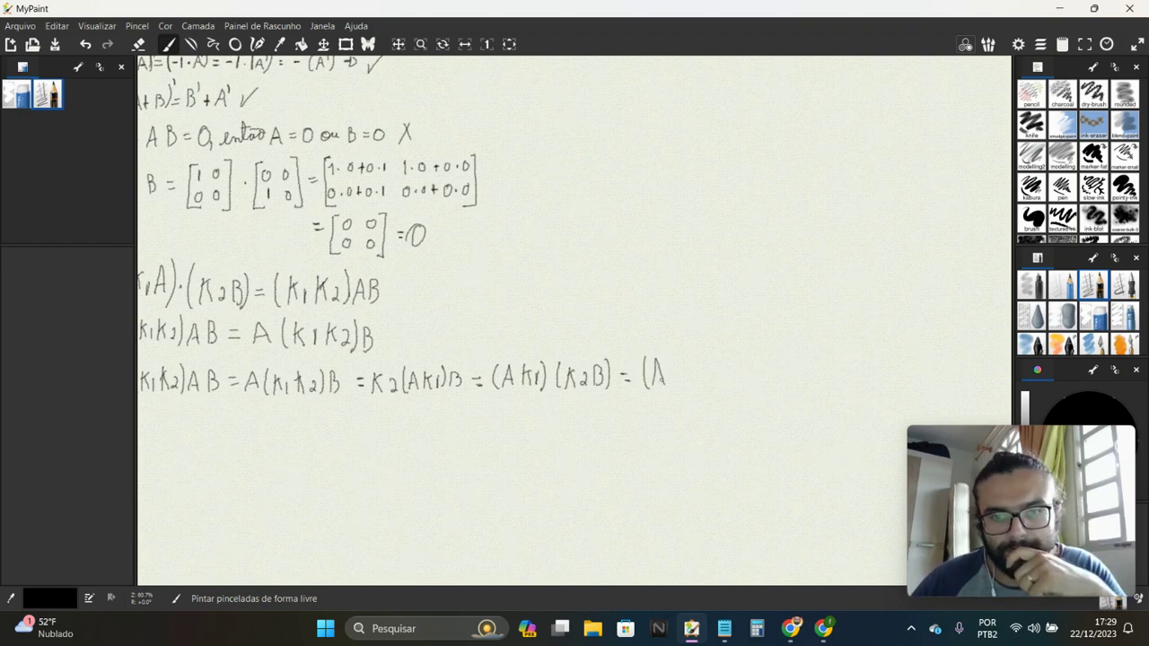
{"action": "key", "text": "ctrl+z"}
{"action": "key", "text": "ctrl+z"}
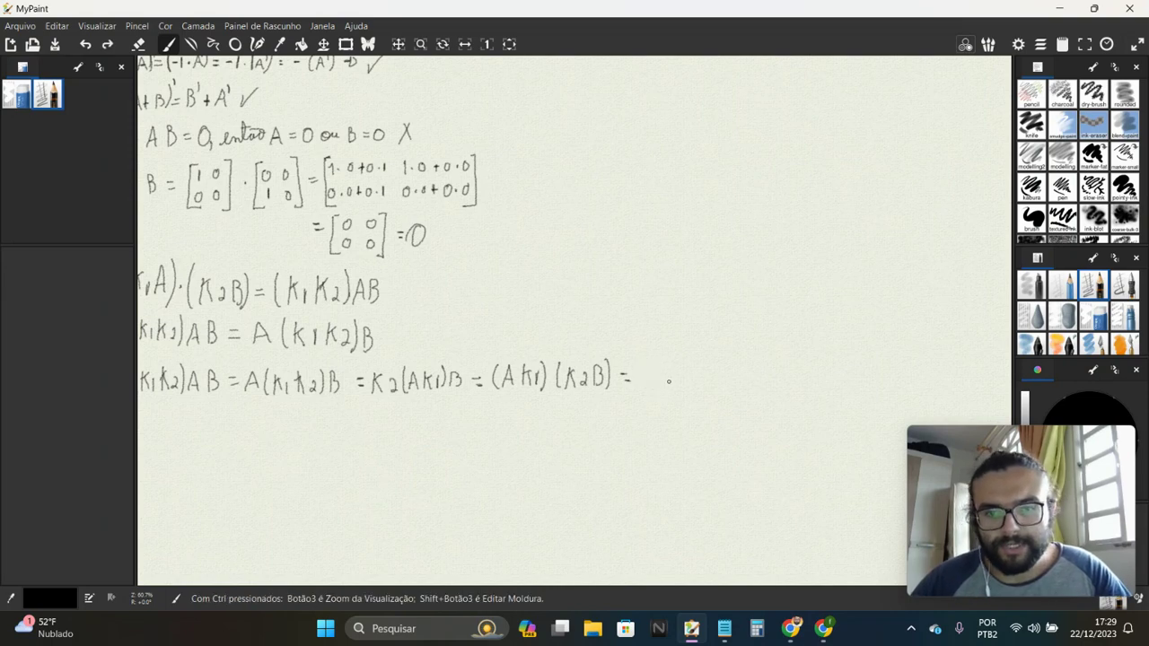
{"action": "key", "text": "ctrl+z"}
{"action": "key", "text": "ctrl+z"}
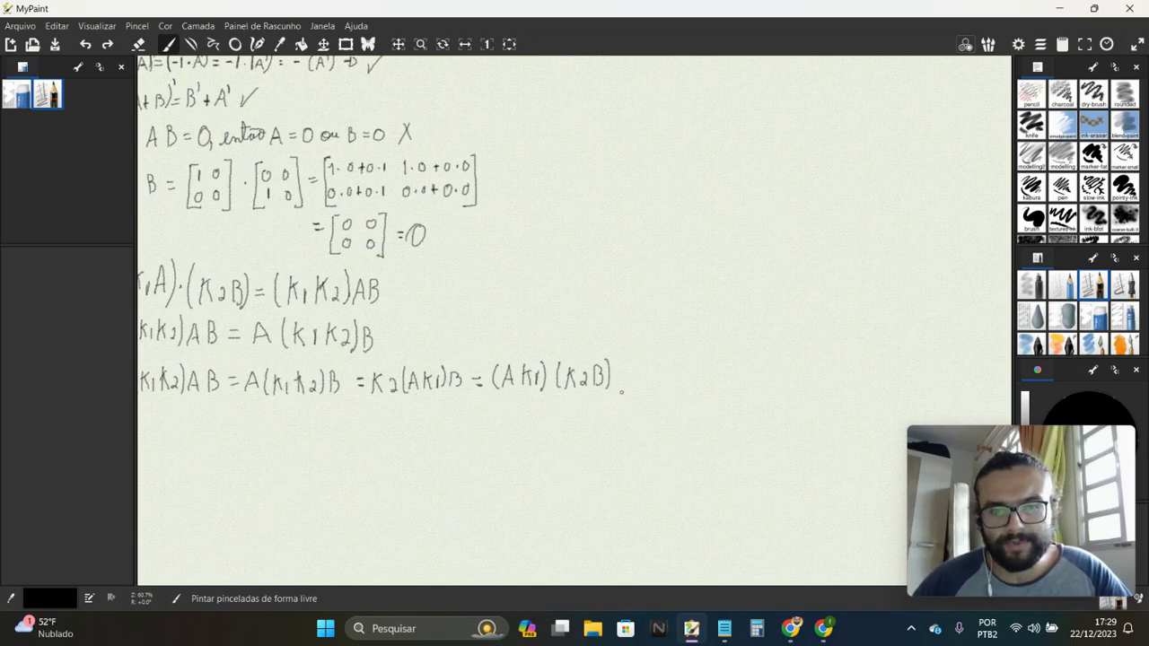
Step: Finish with = (Ak1)·(Bk2), mark it proved with a double slash, and zoom out
{"action": "left_click_drag", "start_coordinate": [619, 374], "coordinate": [628, 373]}
{"action": "left_click_drag", "start_coordinate": [619, 382], "coordinate": [676, 397]}
{"action": "mouse_move", "coordinate": [684, 372]}
{"action": "left_mouse_down"}
{"action": "mouse_move", "coordinate": [676, 384]}
{"action": "mouse_move", "coordinate": [687, 395]}
{"action": "mouse_move", "coordinate": [726, 400]}
{"action": "left_mouse_up"}
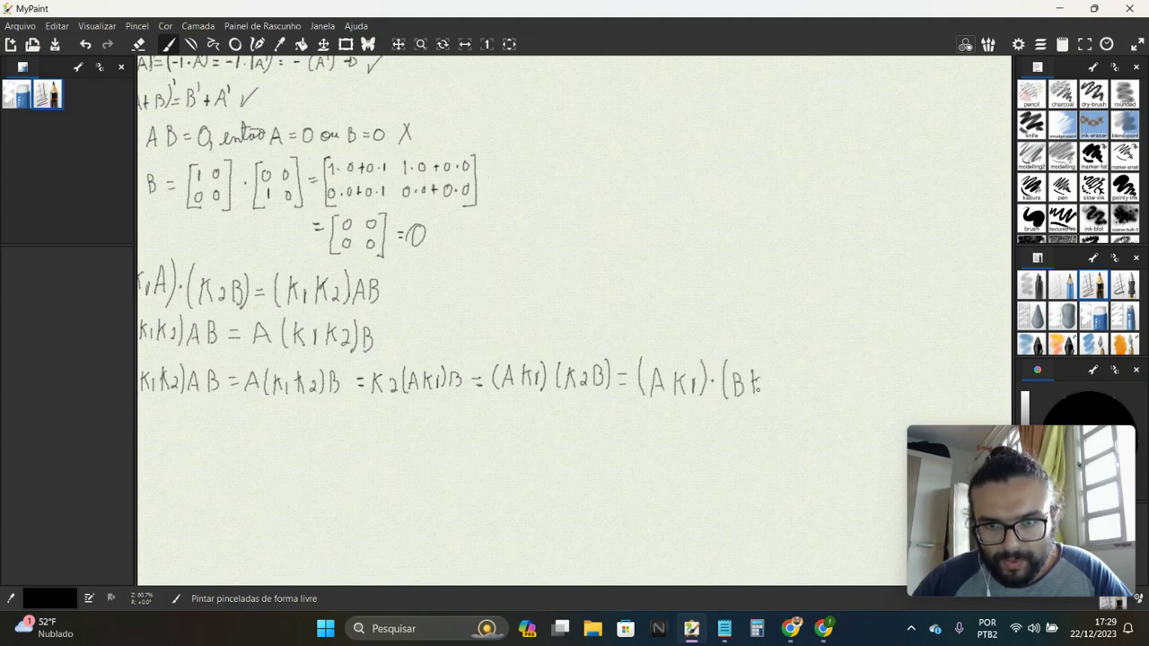
{"action": "mouse_move", "coordinate": [773, 358]}
{"action": "left_mouse_down"}
{"action": "mouse_move", "coordinate": [777, 397]}
{"action": "mouse_move", "coordinate": [794, 384]}
{"action": "left_mouse_up"}
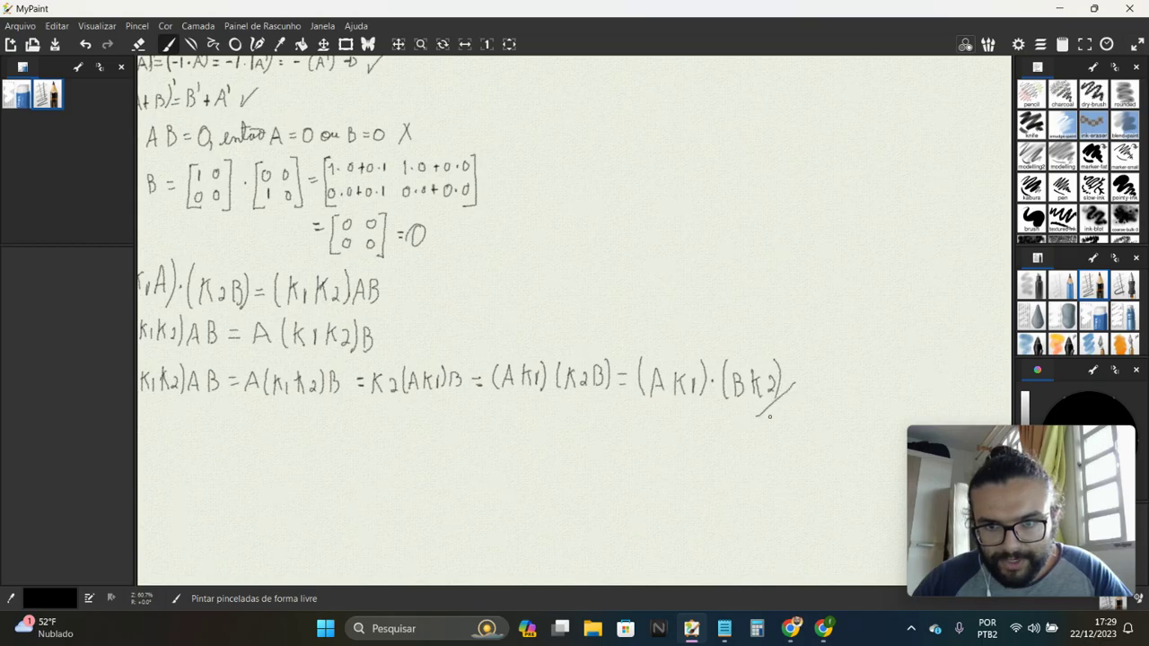
{"action": "left_click_drag", "start_coordinate": [761, 427], "coordinate": [793, 401]}
{"action": "scroll", "coordinate": [409, 267], "scroll_direction": "down", "scroll_amount": 2}
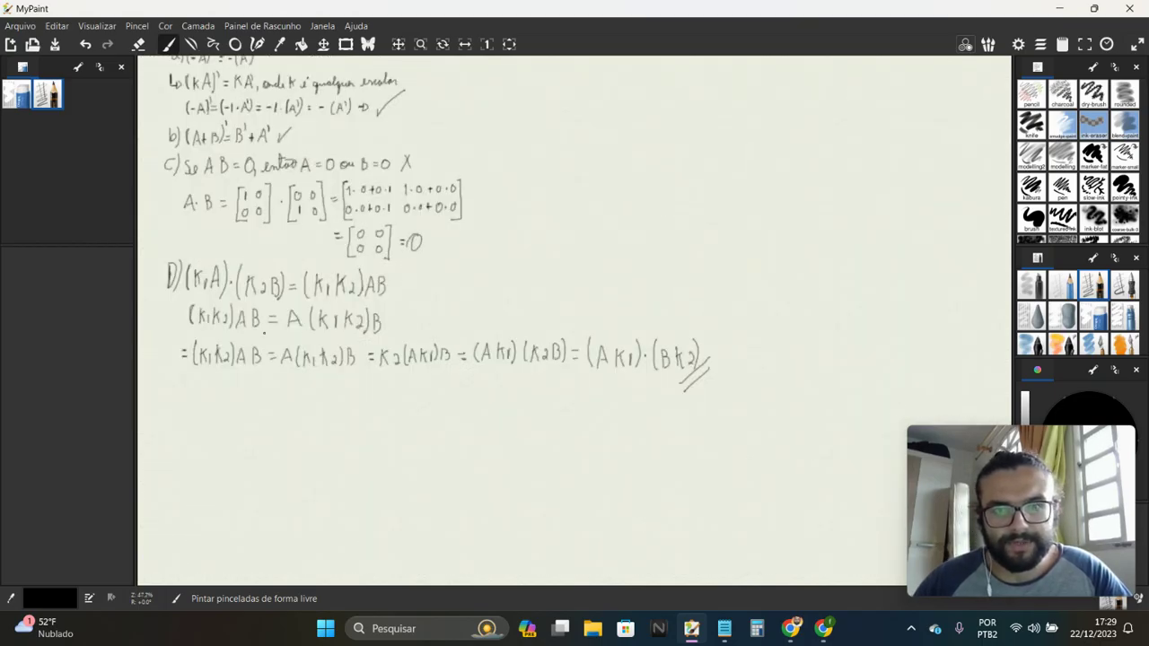
{"action": "left_click_drag", "start_coordinate": [281, 351], "coordinate": [344, 370]}
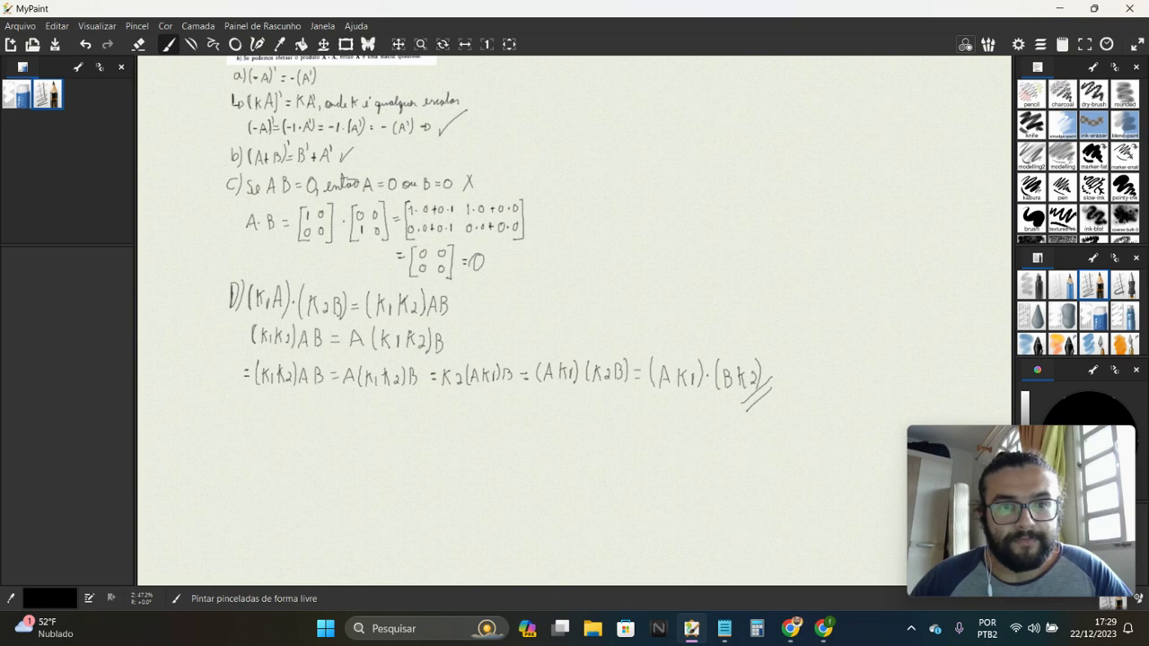
Step: Mark item e) false with an X and write -A = [-2 -1; 0 1] below
{"action": "mouse_move", "coordinate": [349, 251]}
{"action": "left_mouse_down"}
{"action": "mouse_move", "coordinate": [406, 370]}
{"action": "mouse_move", "coordinate": [374, 196]}
{"action": "left_mouse_up"}
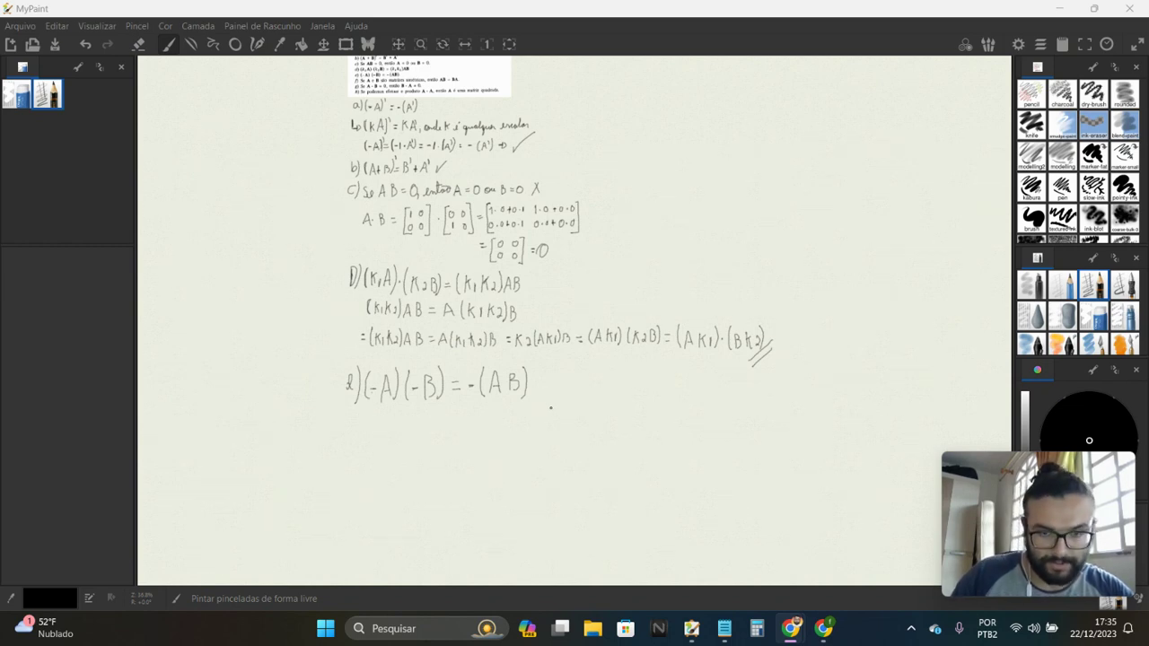
{"action": "left_click_drag", "start_coordinate": [539, 379], "coordinate": [546, 376]}
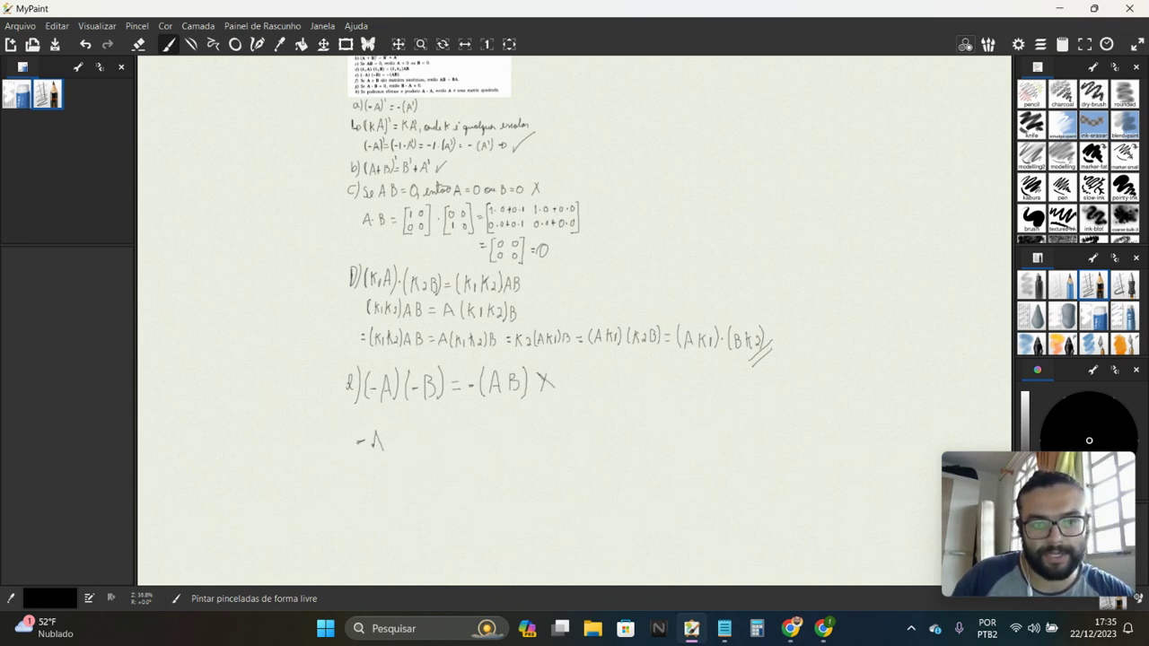
{"action": "left_click_drag", "start_coordinate": [412, 419], "coordinate": [411, 452]}
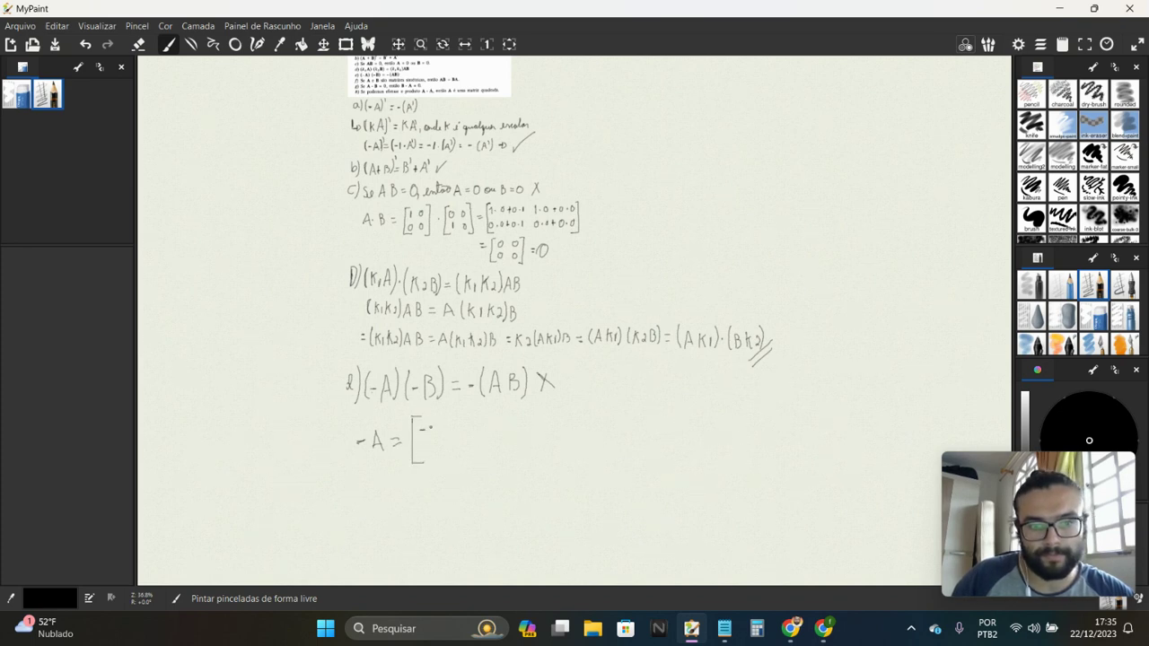
{"action": "left_click_drag", "start_coordinate": [435, 446], "coordinate": [430, 447]}
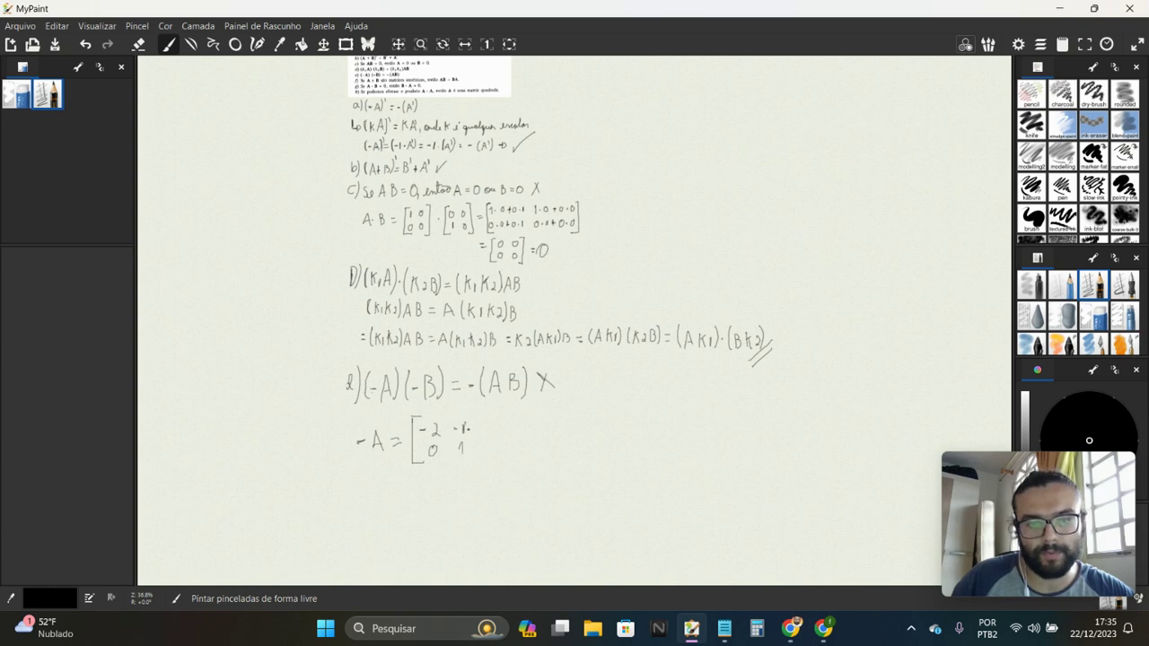
{"action": "left_click_drag", "start_coordinate": [468, 410], "coordinate": [476, 457]}
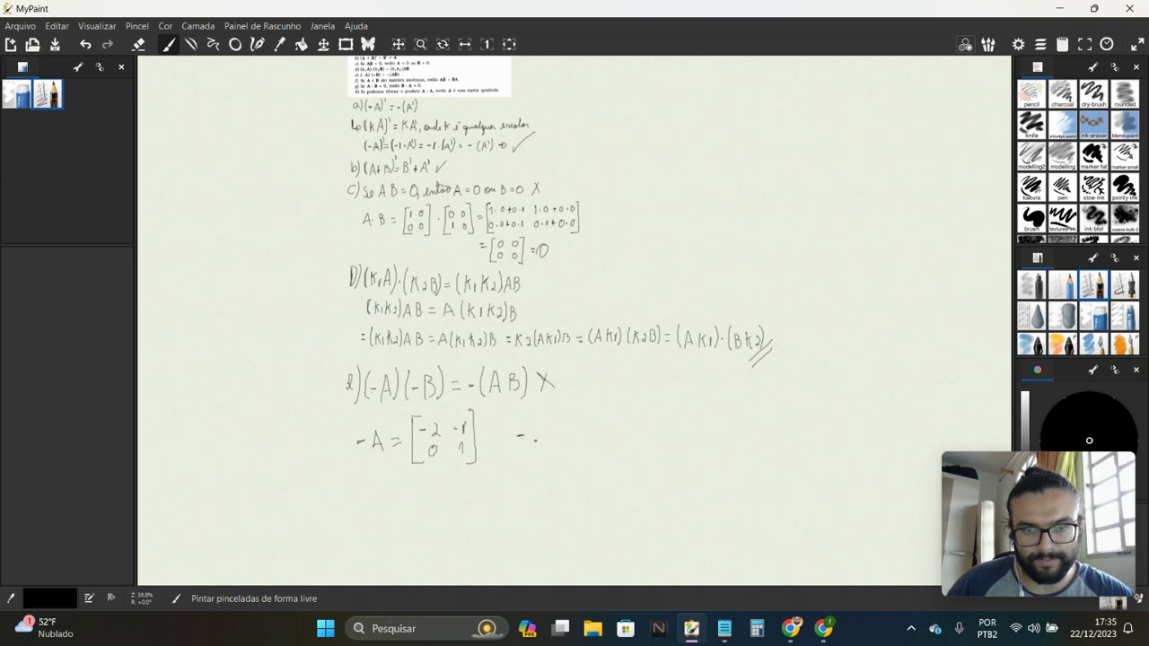
Step: Write -B = [0 -3; -1 -1] beside the -A matrix
{"action": "left_click_drag", "start_coordinate": [538, 434], "coordinate": [554, 459]}
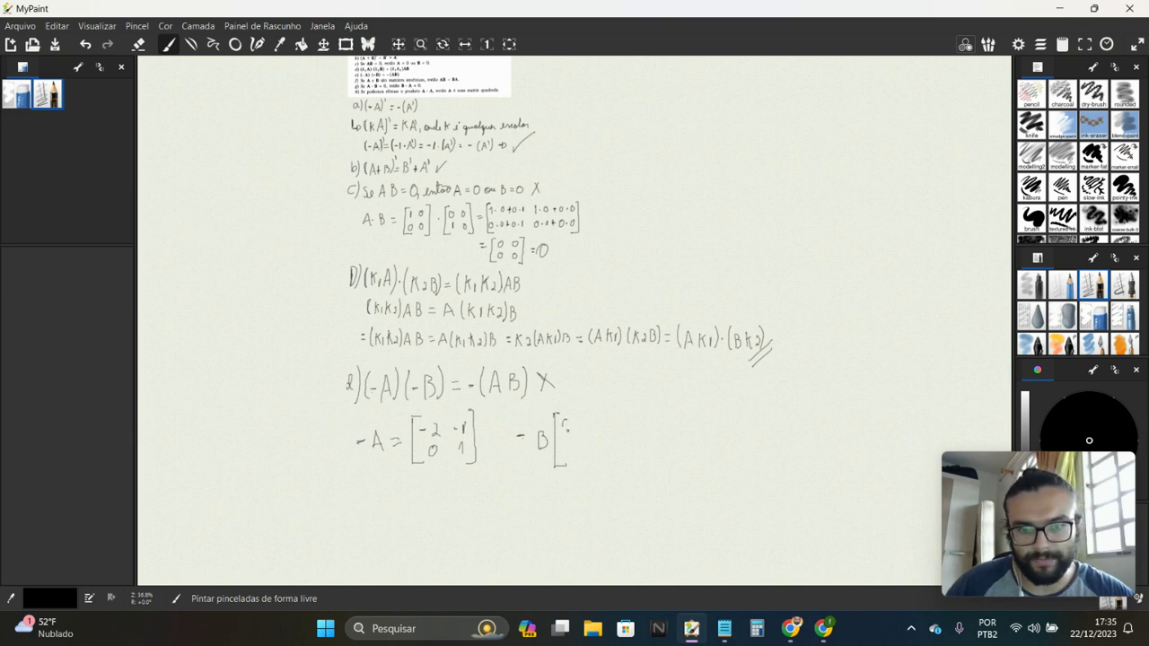
{"action": "left_click_drag", "start_coordinate": [601, 417], "coordinate": [567, 447]}
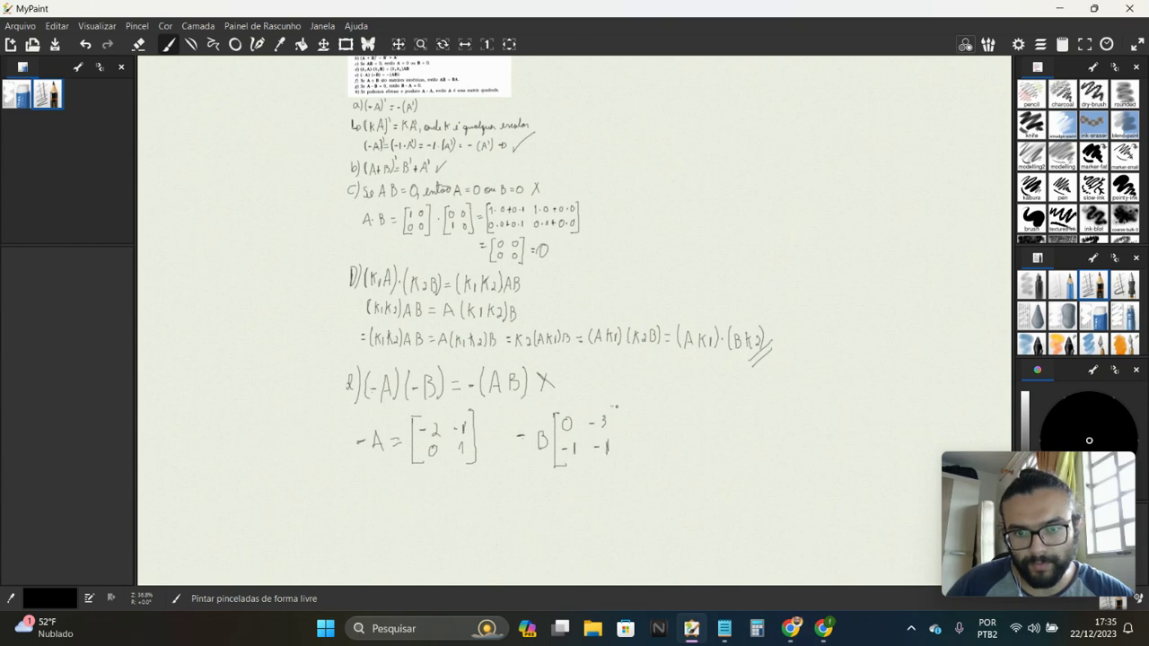
{"action": "mouse_move", "coordinate": [614, 407]}
{"action": "left_mouse_down"}
{"action": "mouse_move", "coordinate": [619, 461]}
{"action": "mouse_move", "coordinate": [616, 313]}
{"action": "mouse_move", "coordinate": [541, 280]}
{"action": "left_mouse_up"}
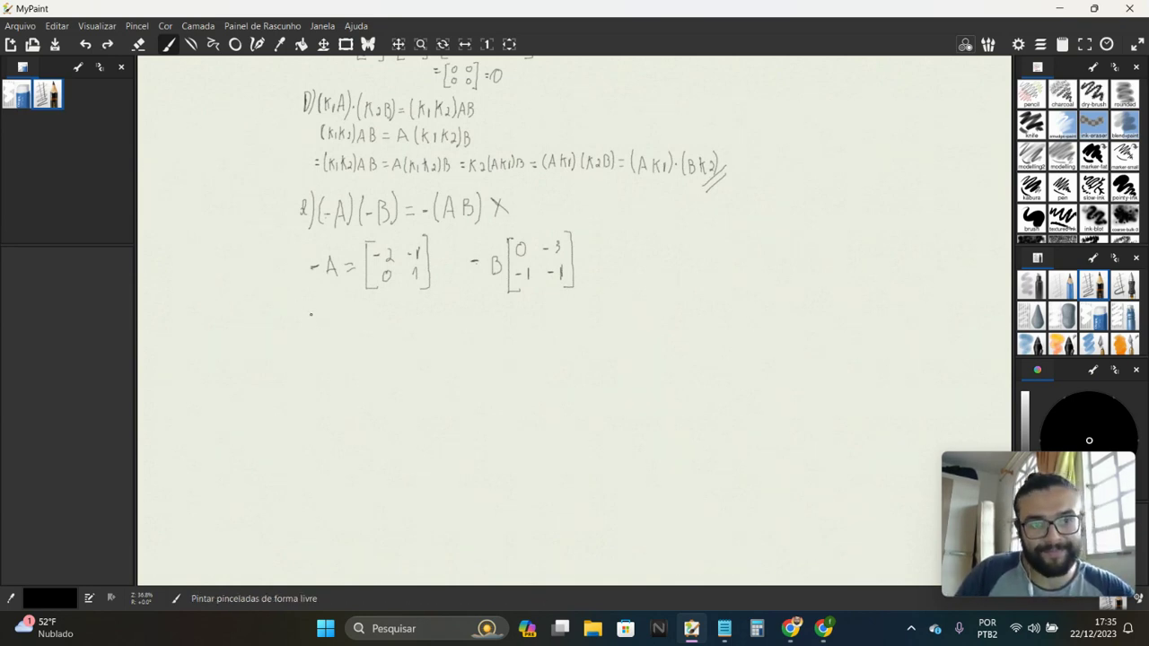
Step: Write (-A)·(-B) as the product of the copied -A and -B matrices
{"action": "mouse_move", "coordinate": [307, 302]}
{"action": "left_mouse_down"}
{"action": "mouse_move", "coordinate": [306, 330]}
{"action": "mouse_move", "coordinate": [316, 318]}
{"action": "mouse_move", "coordinate": [375, 327]}
{"action": "left_mouse_up"}
{"action": "left_click_drag", "start_coordinate": [376, 307], "coordinate": [388, 329]}
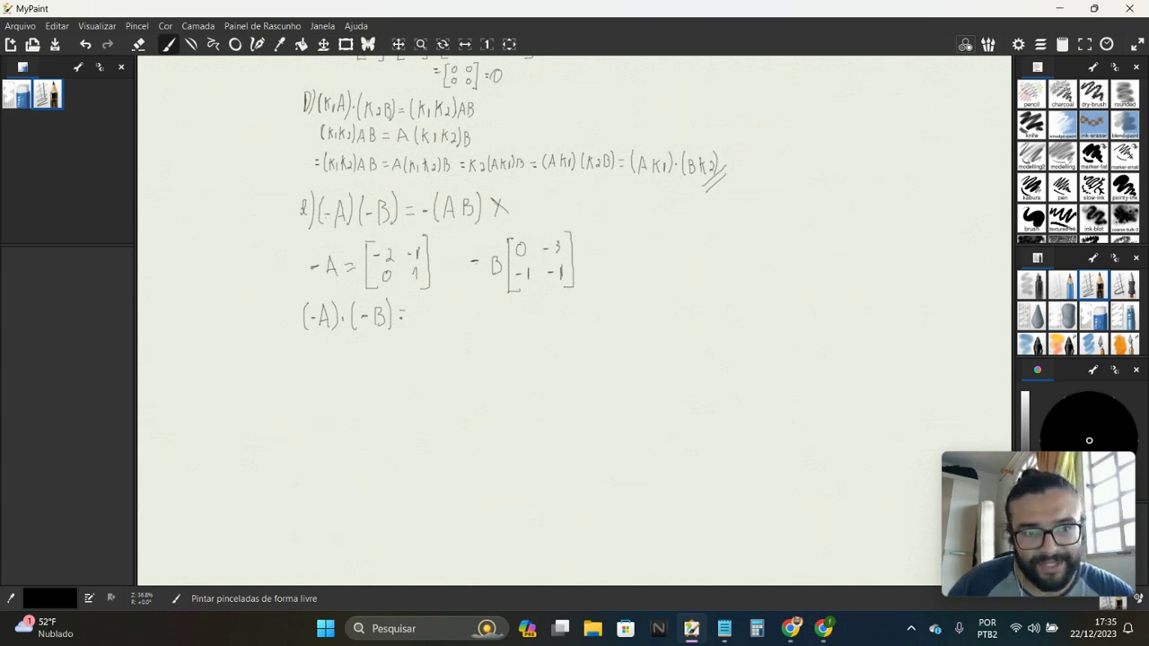
{"action": "left_click_drag", "start_coordinate": [418, 293], "coordinate": [419, 345]}
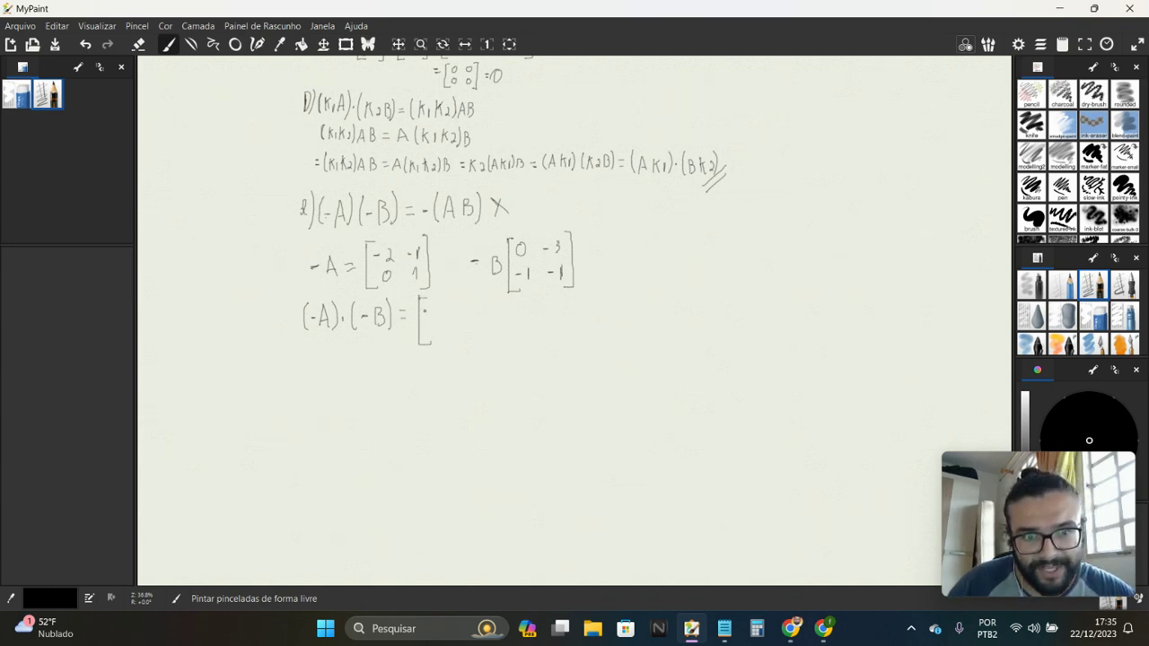
{"action": "left_click_drag", "start_coordinate": [438, 305], "coordinate": [444, 315]}
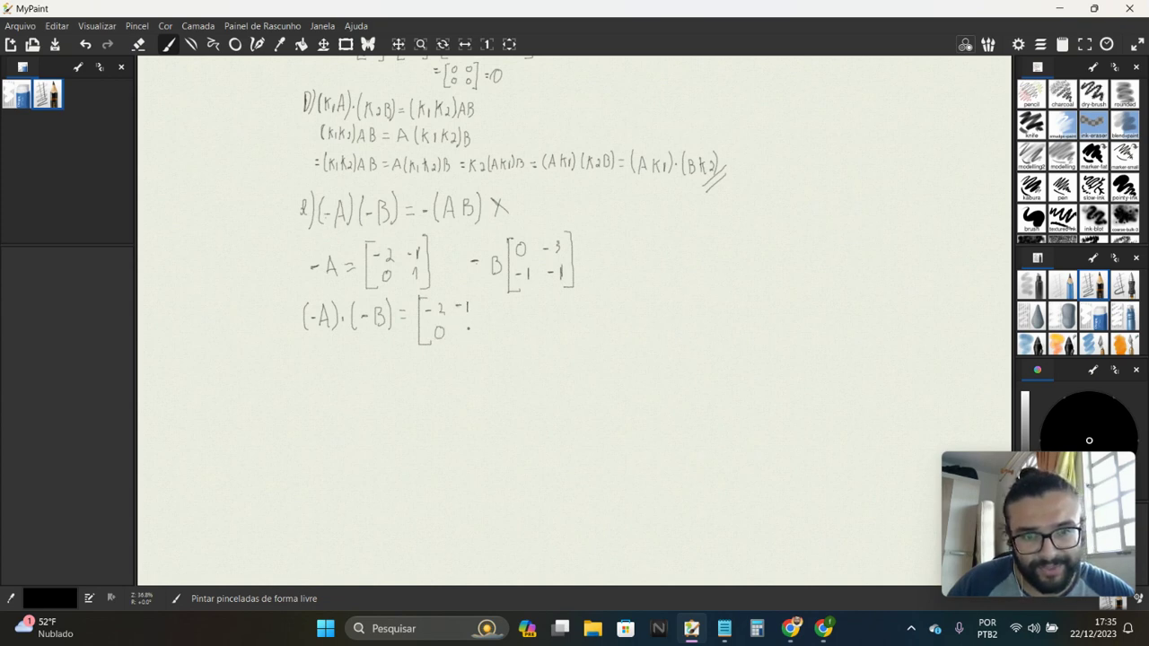
{"action": "left_click_drag", "start_coordinate": [482, 305], "coordinate": [475, 347]}
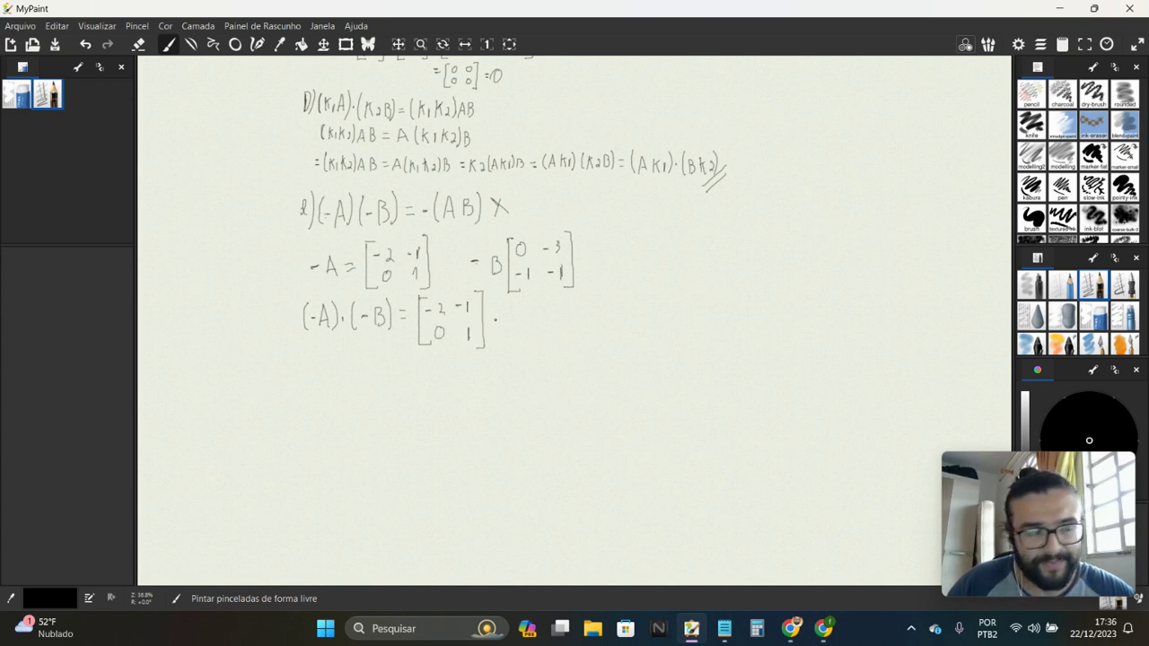
{"action": "mouse_move", "coordinate": [505, 299]}
{"action": "left_mouse_down"}
{"action": "mouse_move", "coordinate": [507, 341]}
{"action": "mouse_move", "coordinate": [521, 345]}
{"action": "left_mouse_up"}
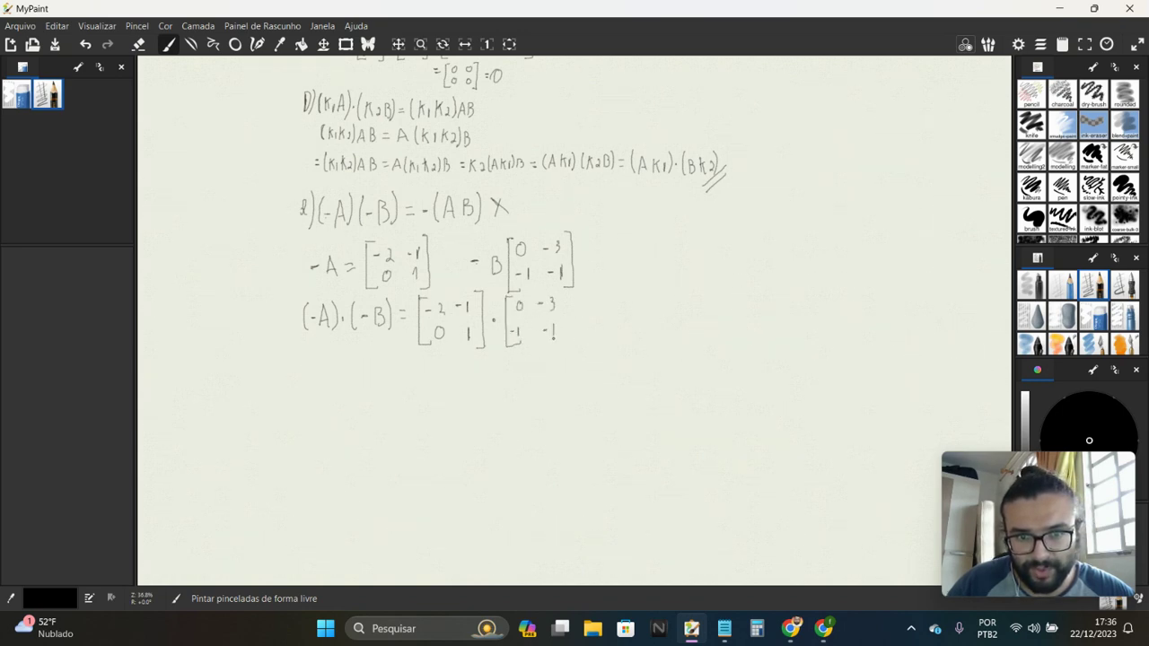
{"action": "left_click_drag", "start_coordinate": [556, 294], "coordinate": [566, 325]}
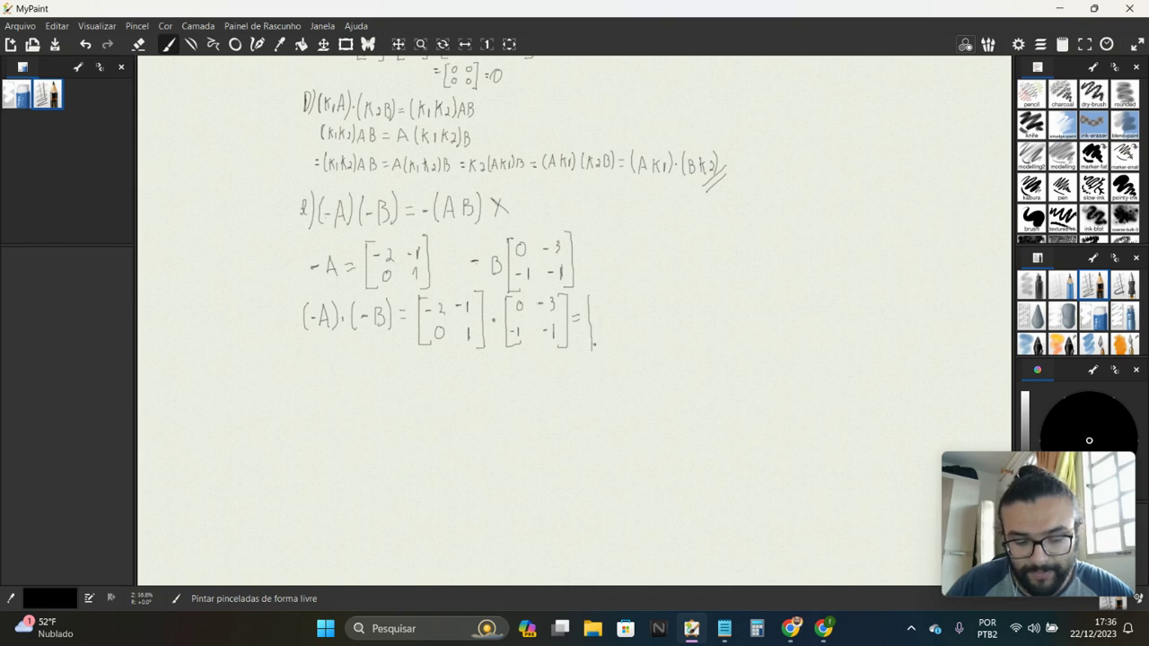
Step: Expand the product's first column, finishing the lower-left entry as 0·0+1·(-1)
{"action": "key", "text": "ctrl+z"}
{"action": "left_click_drag", "start_coordinate": [588, 295], "coordinate": [589, 350]}
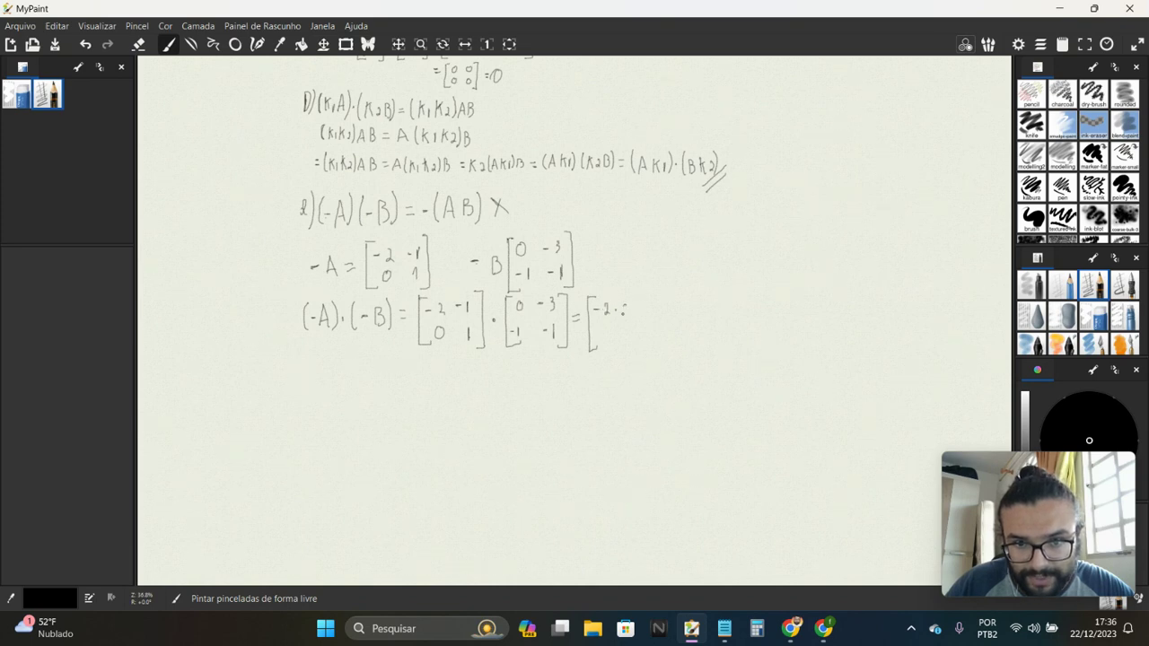
{"action": "left_click_drag", "start_coordinate": [625, 306], "coordinate": [634, 317]}
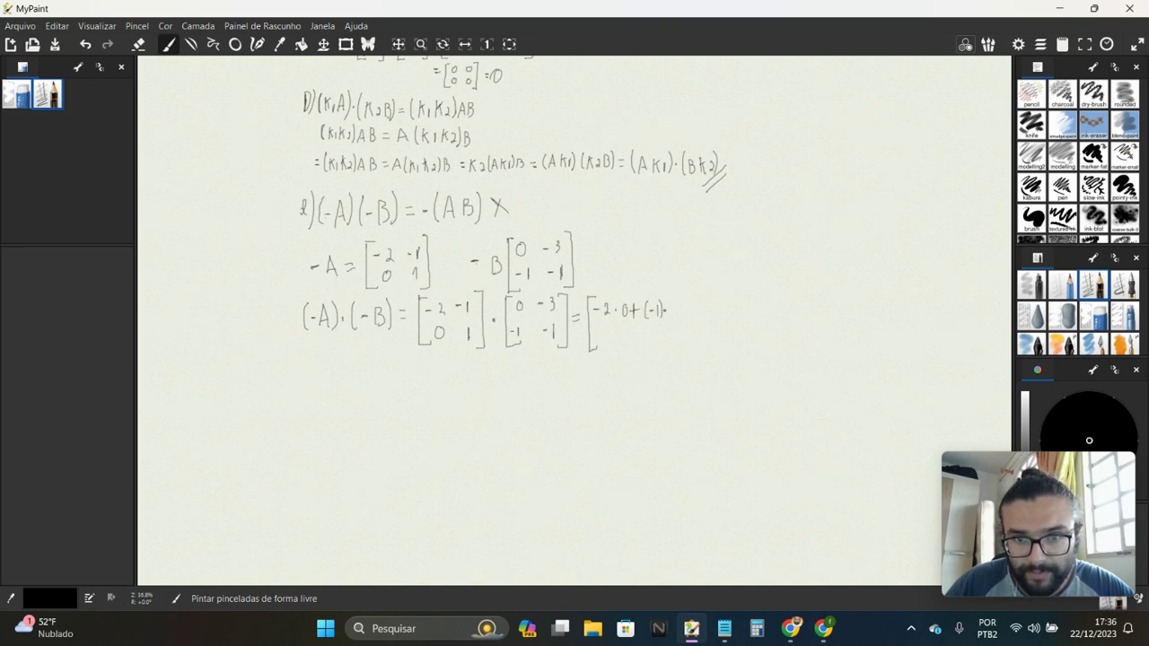
{"action": "left_click_drag", "start_coordinate": [673, 304], "coordinate": [690, 320]}
{"action": "left_click", "coordinate": [616, 331]}
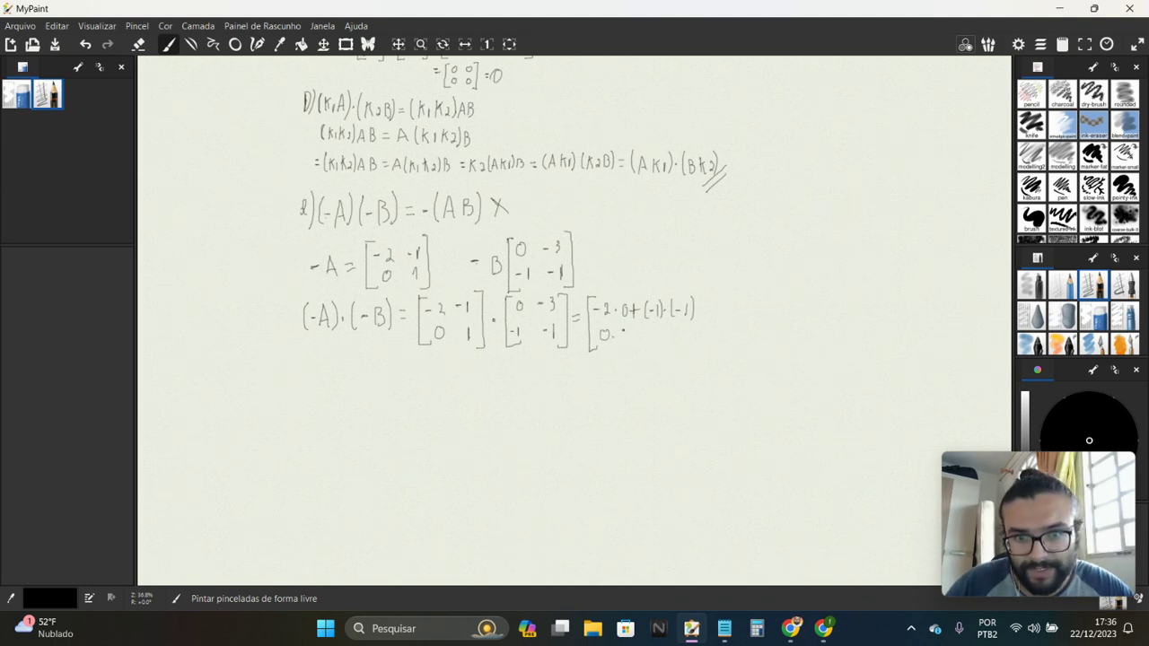
{"action": "left_click_drag", "start_coordinate": [626, 330], "coordinate": [636, 342]}
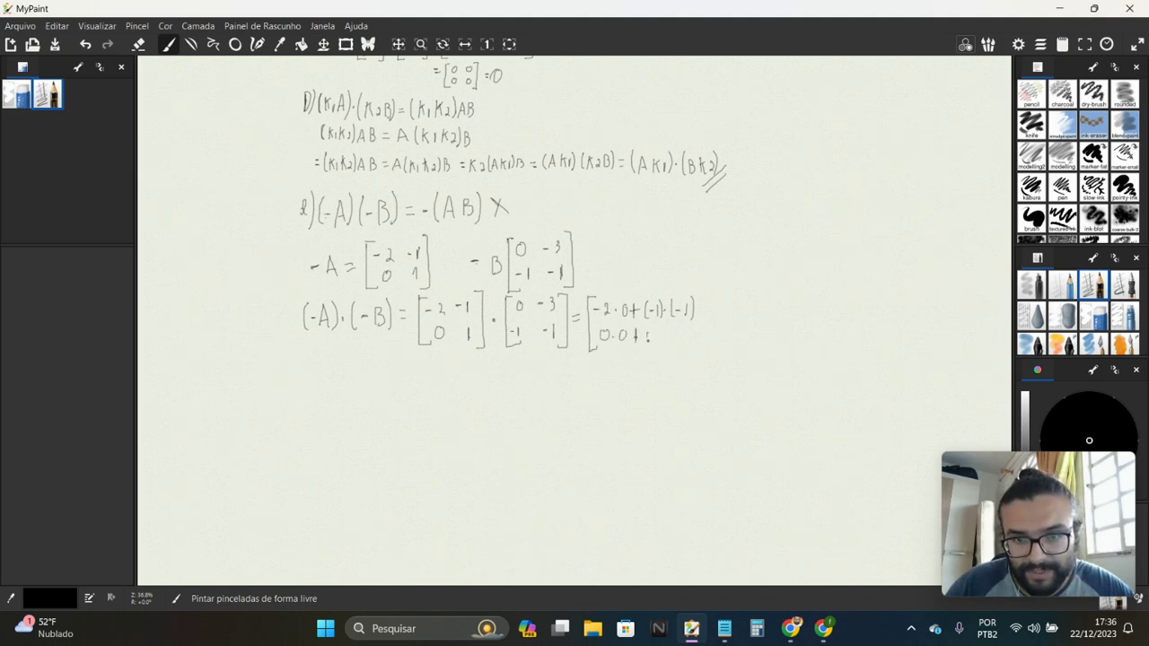
{"action": "key", "text": "ctrl+z"}
{"action": "key", "text": "ctrl+z"}
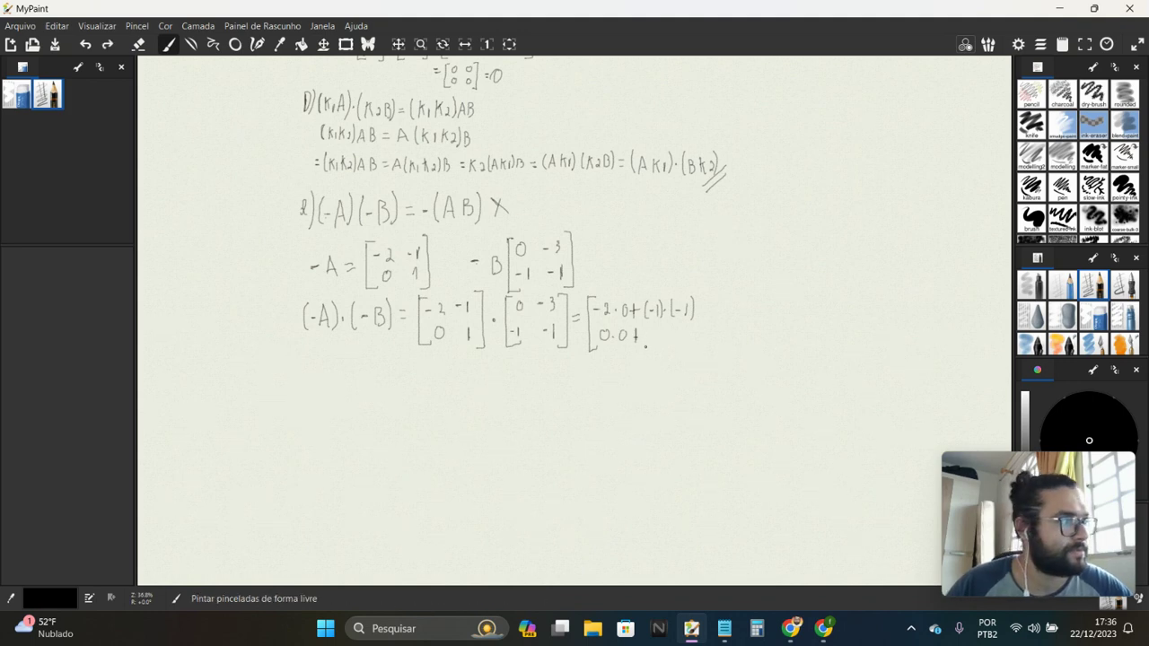
{"action": "mouse_move", "coordinate": [631, 336]}
{"action": "left_mouse_down"}
{"action": "mouse_move", "coordinate": [663, 346]}
{"action": "mouse_move", "coordinate": [671, 338]}
{"action": "left_mouse_up"}
{"action": "left_click", "coordinate": [646, 335]}
{"action": "left_click_drag", "start_coordinate": [673, 329], "coordinate": [680, 350]}
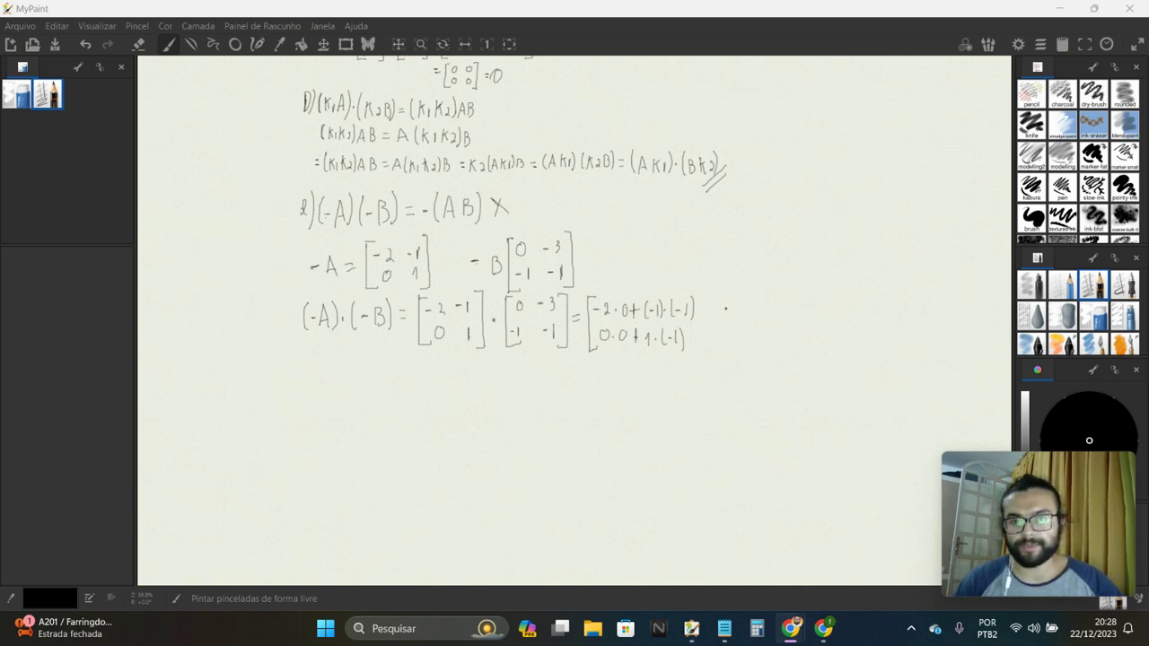
Step: Write the top-right product entry (-2)·(-3)+(-1)·(-1)
{"action": "mouse_move", "coordinate": [726, 302]}
{"action": "left_mouse_down"}
{"action": "mouse_move", "coordinate": [724, 323]}
{"action": "mouse_move", "coordinate": [734, 312]}
{"action": "mouse_move", "coordinate": [746, 329]}
{"action": "mouse_move", "coordinate": [768, 325]}
{"action": "mouse_move", "coordinate": [781, 313]}
{"action": "mouse_move", "coordinate": [800, 325]}
{"action": "left_mouse_up"}
{"action": "left_click", "coordinate": [756, 318]}
{"action": "left_click", "coordinate": [810, 319]}
{"action": "key", "text": "ctrl+z"}
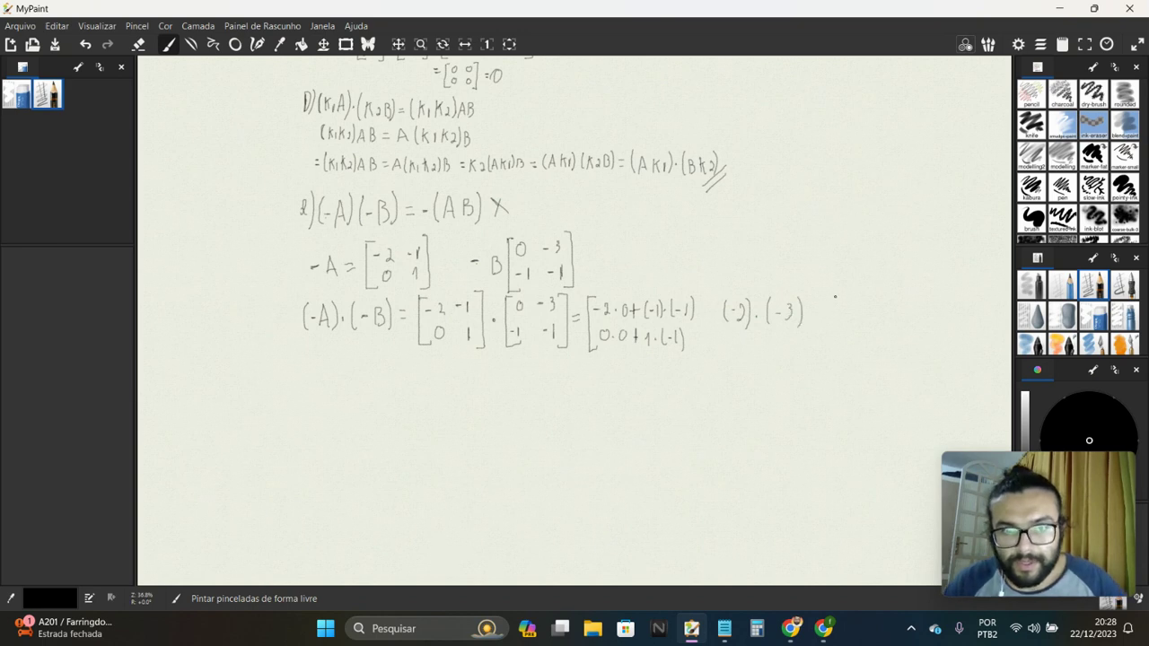
{"action": "left_click", "coordinate": [819, 313]}
{"action": "mouse_move", "coordinate": [811, 305]}
{"action": "left_mouse_down"}
{"action": "mouse_move", "coordinate": [827, 325]}
{"action": "mouse_move", "coordinate": [842, 314]}
{"action": "mouse_move", "coordinate": [852, 316]}
{"action": "mouse_move", "coordinate": [848, 331]}
{"action": "mouse_move", "coordinate": [880, 315]}
{"action": "mouse_move", "coordinate": [890, 324]}
{"action": "left_mouse_up"}
{"action": "left_click", "coordinate": [826, 312]}
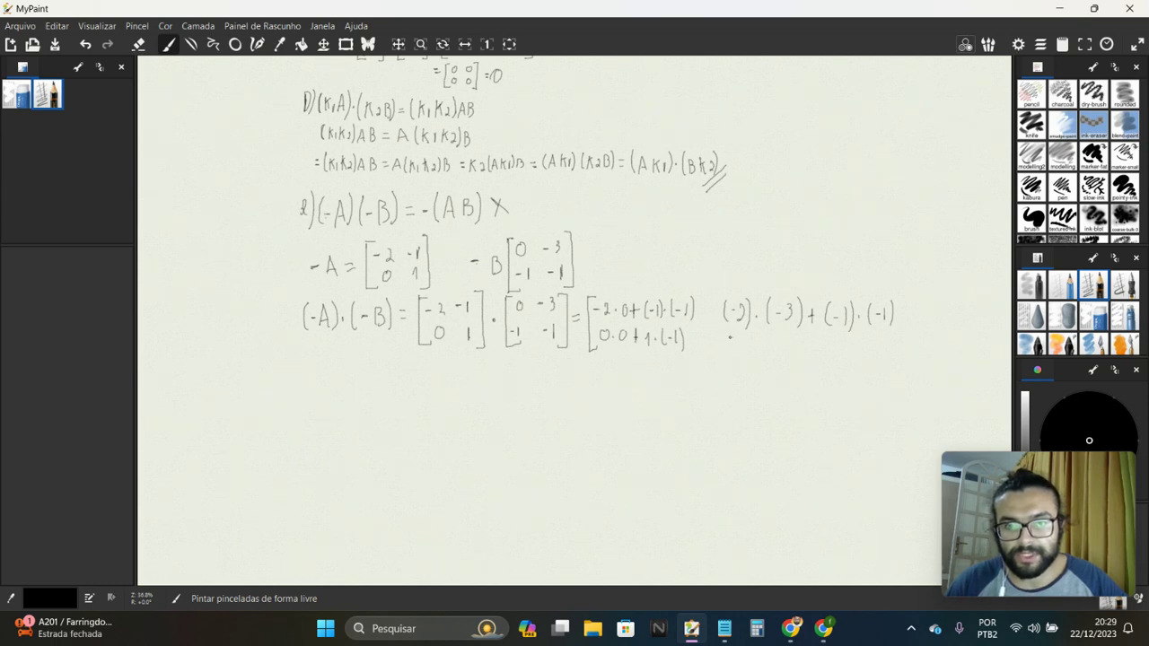
Step: Write the bottom-right entry 0·(-3)+1·(-1), undoing and redoing the first attempt
{"action": "left_click_drag", "start_coordinate": [730, 336], "coordinate": [791, 344]}
{"action": "mouse_move", "coordinate": [787, 339]}
{"action": "left_mouse_down"}
{"action": "mouse_move", "coordinate": [794, 350]}
{"action": "mouse_move", "coordinate": [826, 343]}
{"action": "left_mouse_up"}
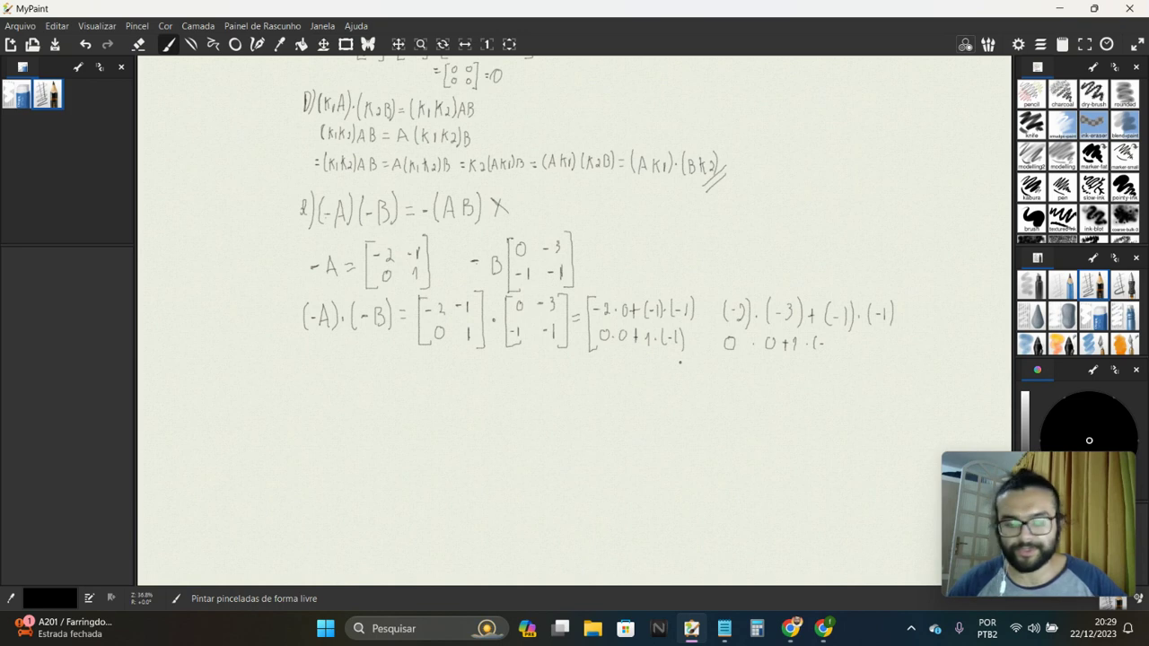
{"action": "key", "text": "ctrl+z"}
{"action": "key", "text": "ctrl+z"}
{"action": "key", "text": "ctrl+z"}
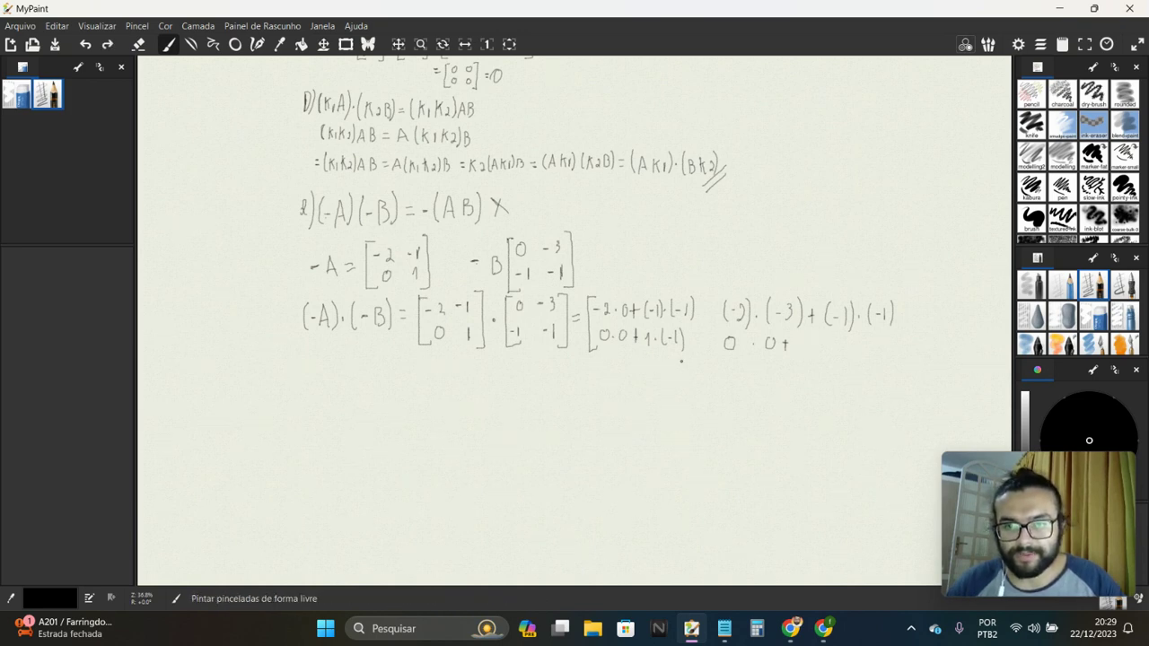
{"action": "key", "text": "ctrl+z"}
{"action": "key", "text": "ctrl+z"}
{"action": "key", "text": "ctrl+z"}
{"action": "key", "text": "ctrl+z"}
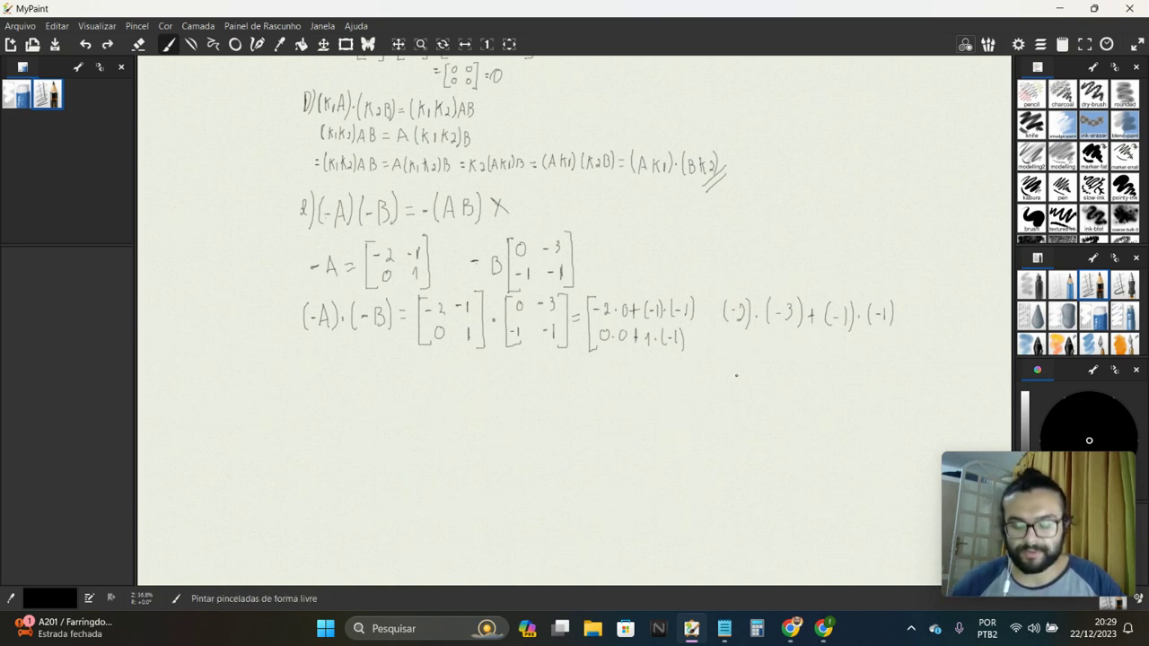
{"action": "left_click_drag", "start_coordinate": [727, 338], "coordinate": [728, 340]}
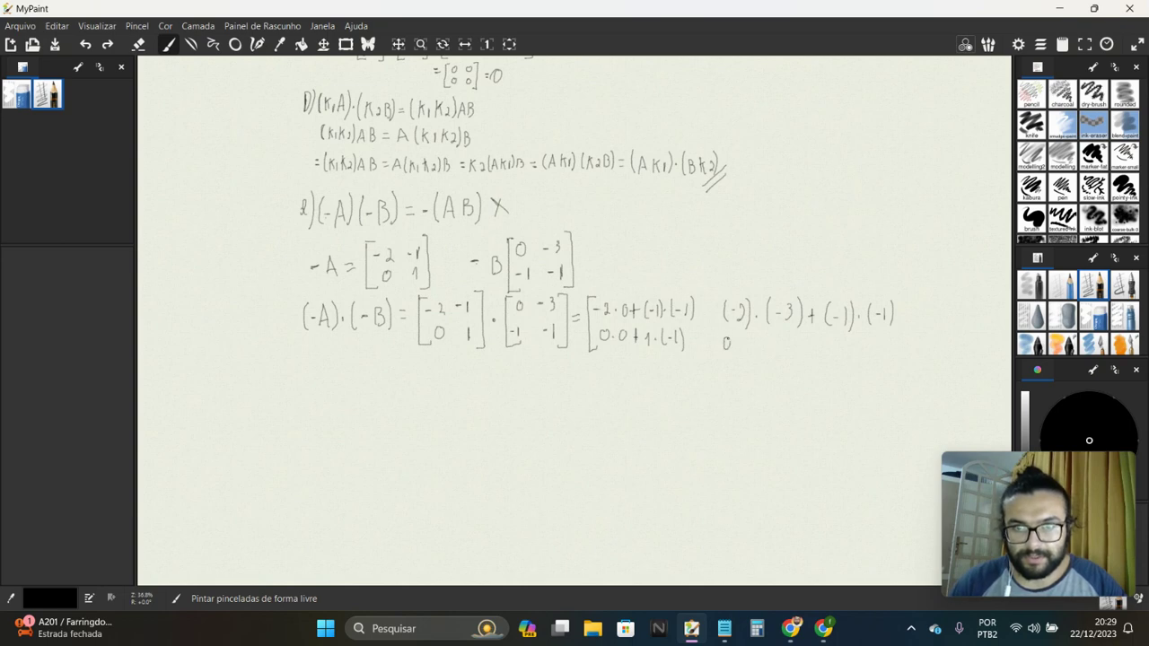
{"action": "left_click", "coordinate": [741, 342]}
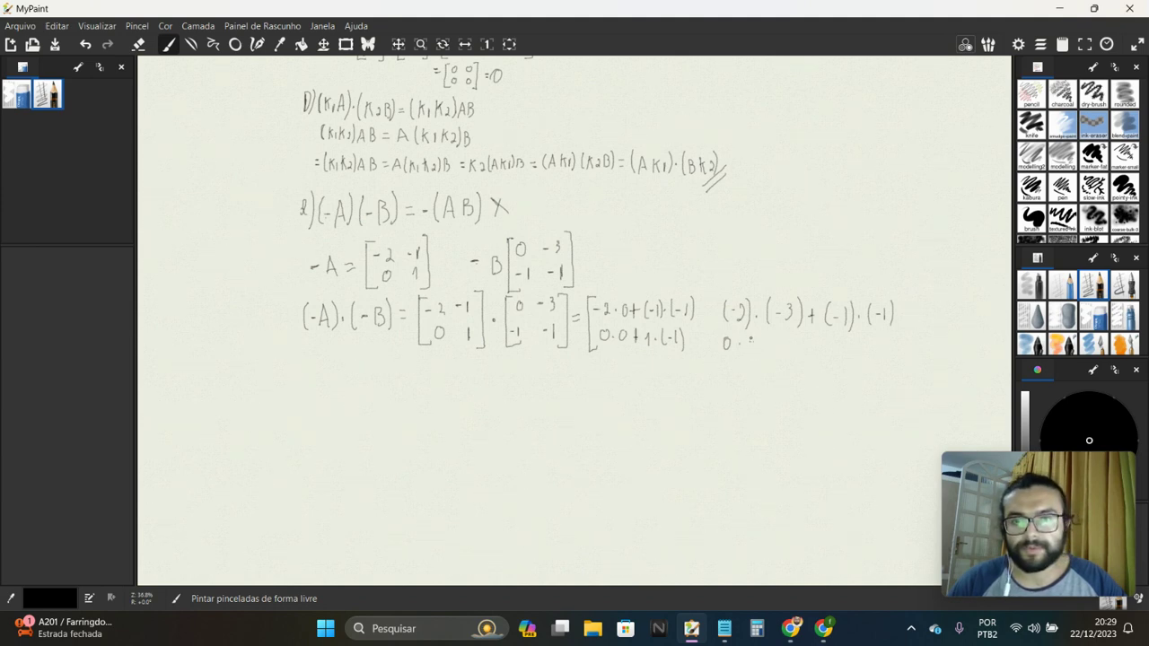
{"action": "mouse_move", "coordinate": [746, 338]}
{"action": "left_mouse_down"}
{"action": "mouse_move", "coordinate": [743, 349]}
{"action": "mouse_move", "coordinate": [764, 351]}
{"action": "left_mouse_up"}
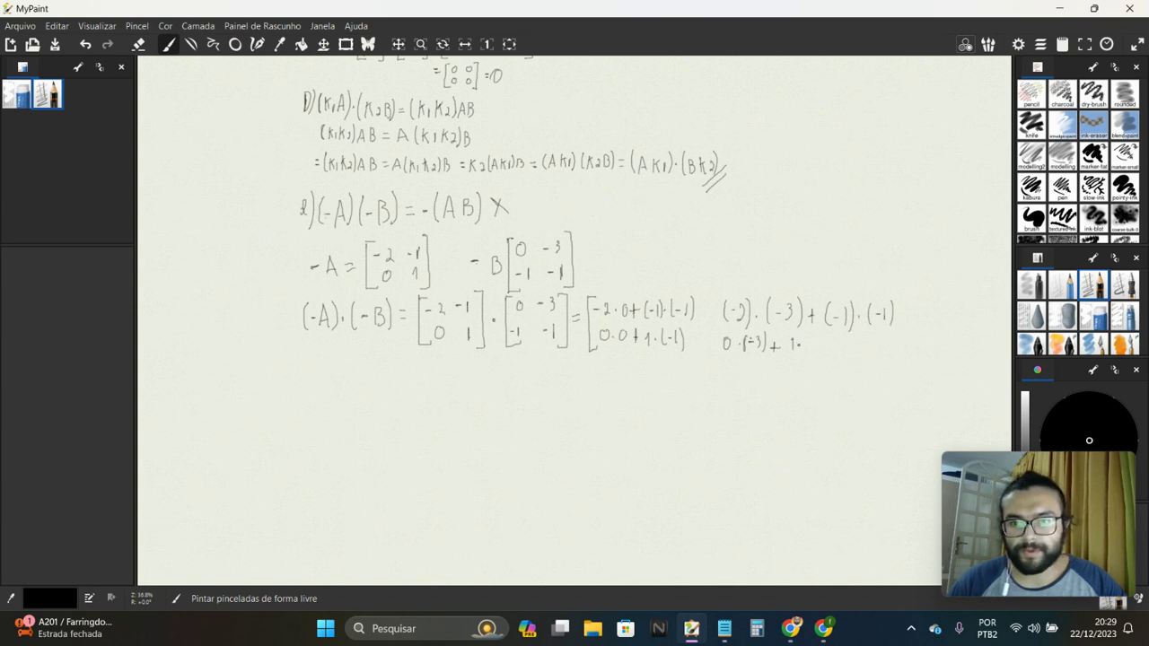
{"action": "mouse_move", "coordinate": [811, 337]}
{"action": "left_mouse_down"}
{"action": "mouse_move", "coordinate": [811, 350]}
{"action": "mouse_move", "coordinate": [838, 357]}
{"action": "left_mouse_up"}
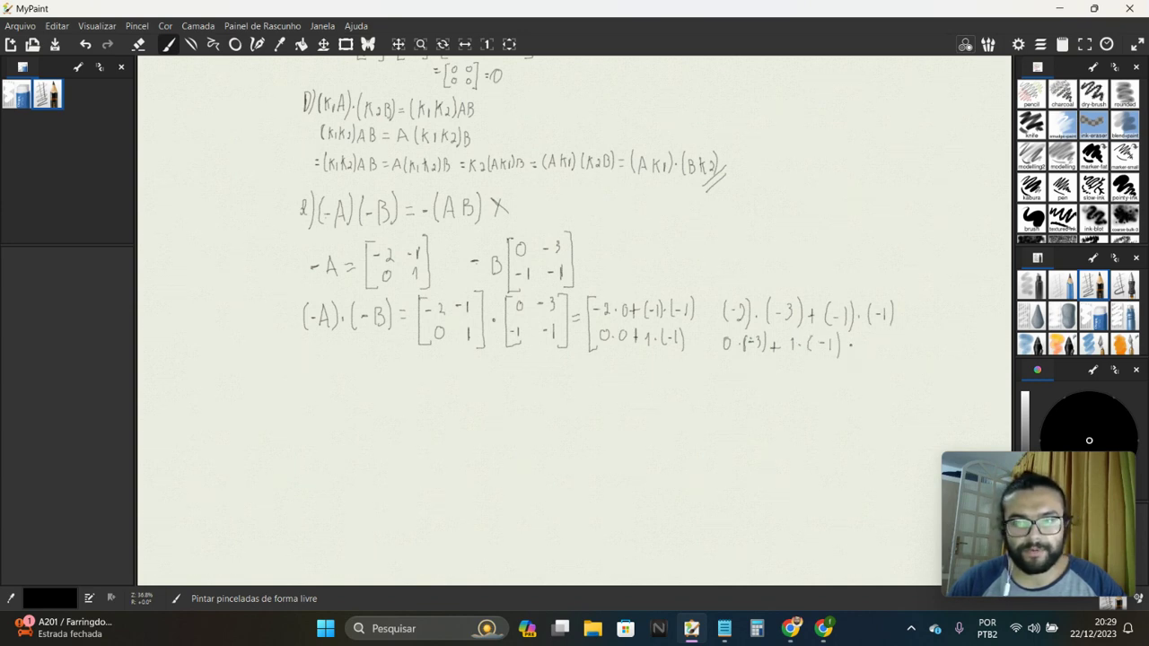
Step: Close the product matrix with a right bracket and add an equals sign
{"action": "mouse_move", "coordinate": [894, 292]}
{"action": "left_mouse_down"}
{"action": "mouse_move", "coordinate": [888, 356]}
{"action": "mouse_move", "coordinate": [915, 319]}
{"action": "left_mouse_up"}
{"action": "left_click_drag", "start_coordinate": [910, 326], "coordinate": [916, 325]}
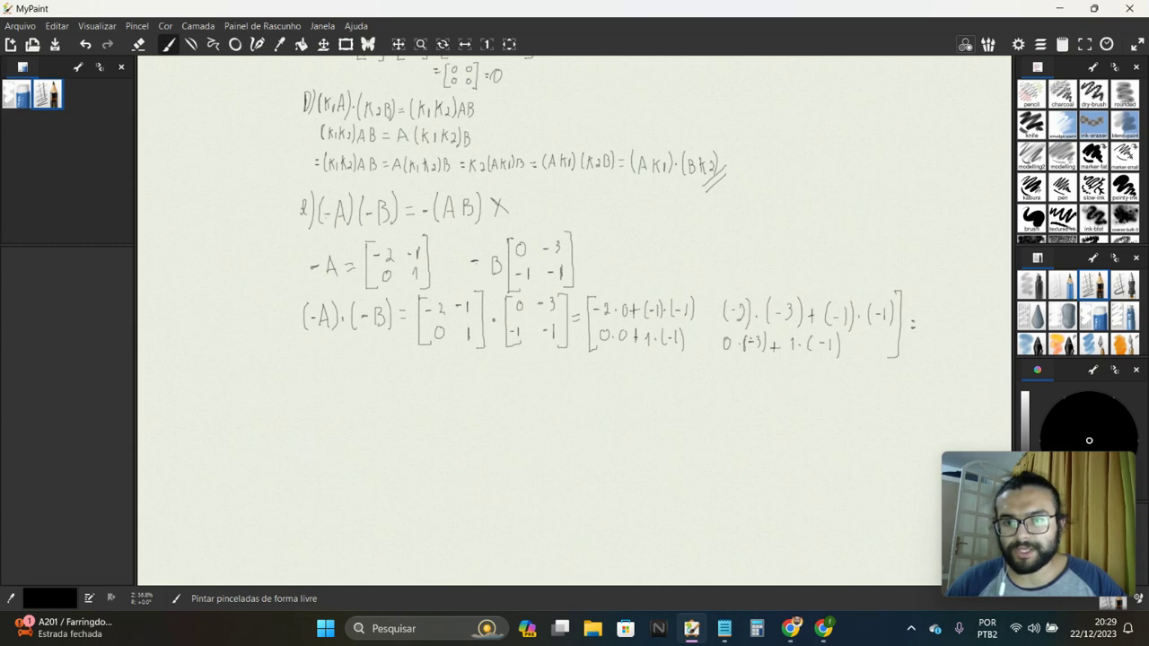
{"action": "mouse_move", "coordinate": [776, 411]}
{"action": "left_mouse_down"}
{"action": "mouse_move", "coordinate": [655, 400]}
{"action": "mouse_move", "coordinate": [581, 409]}
{"action": "left_mouse_up"}
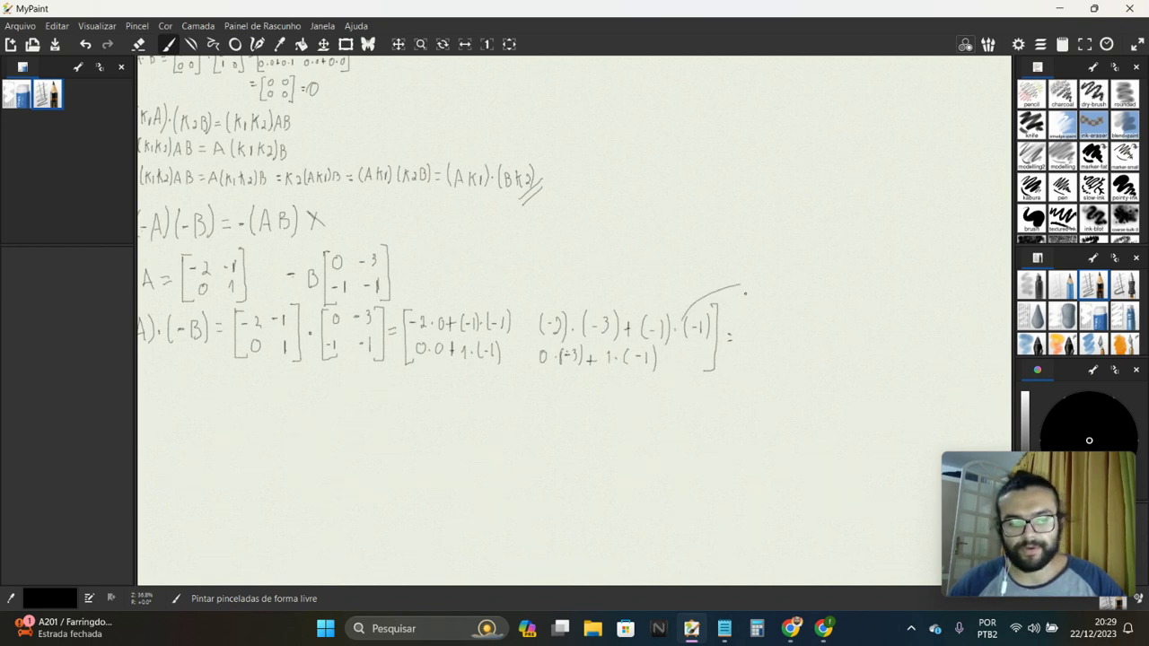
Step: Write the bracketed result matrix [1 7; -1 -1] after the equals sign
{"action": "left_click_drag", "start_coordinate": [751, 307], "coordinate": [765, 381]}
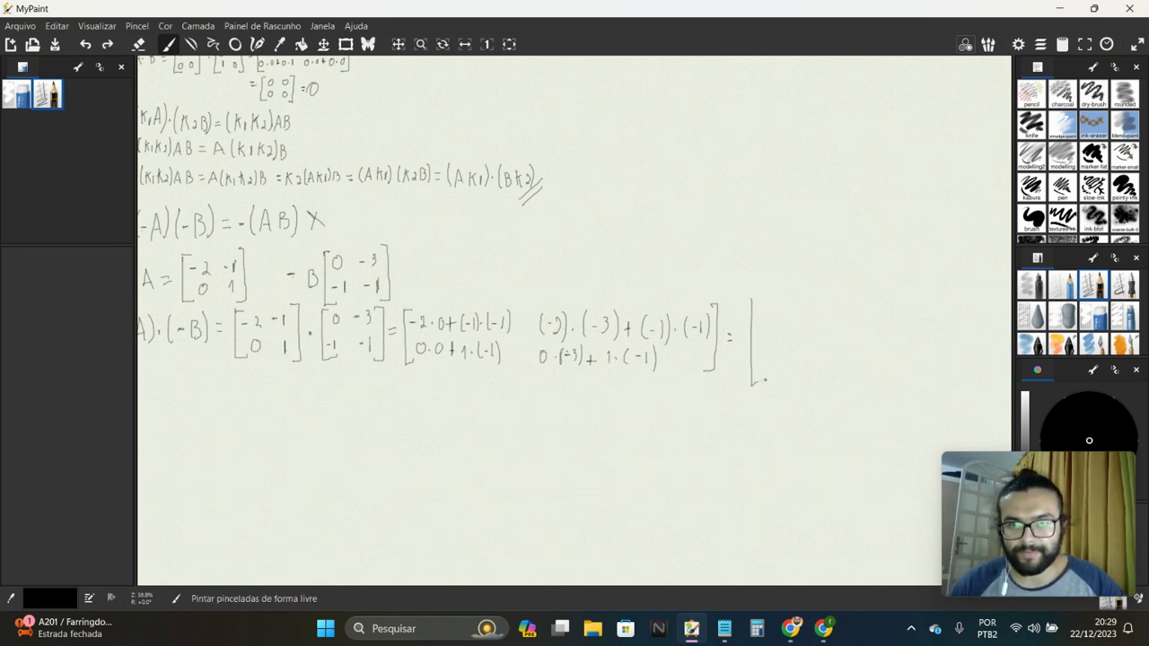
{"action": "left_click_drag", "start_coordinate": [768, 317], "coordinate": [779, 359]}
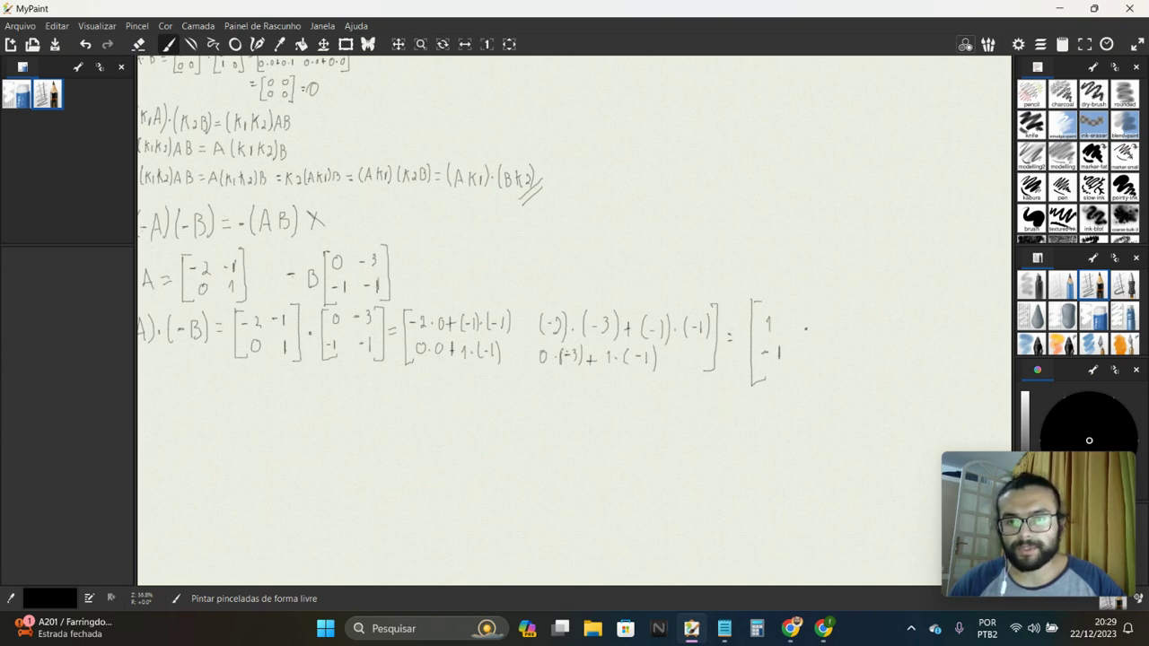
{"action": "left_click_drag", "start_coordinate": [804, 315], "coordinate": [813, 363]}
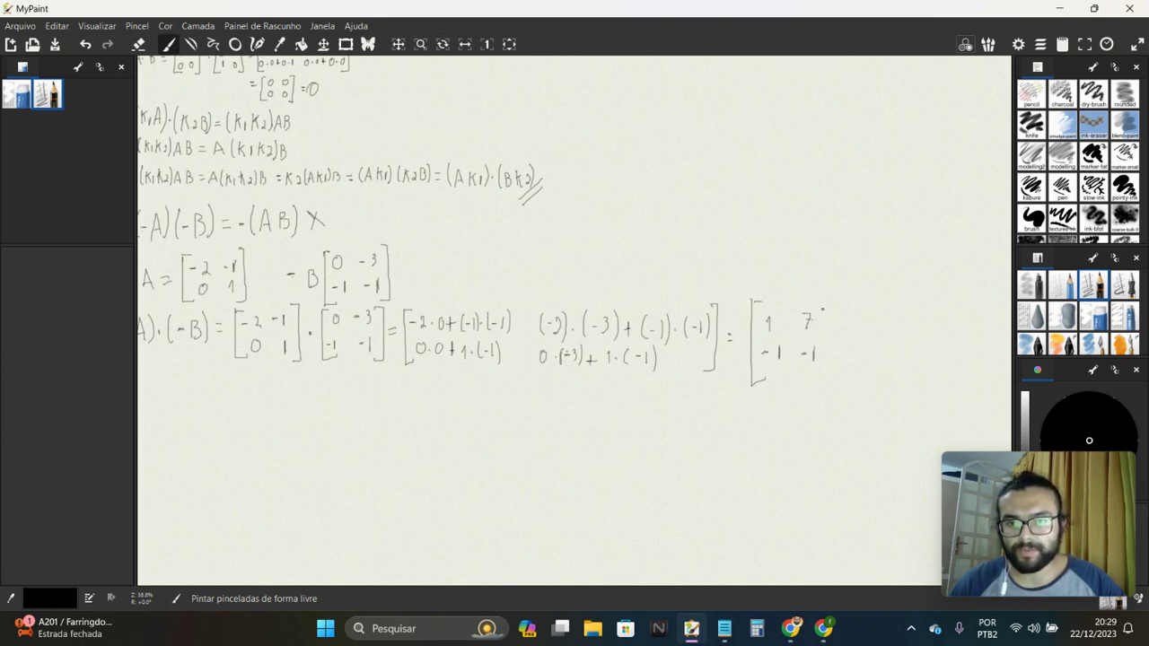
{"action": "left_click_drag", "start_coordinate": [818, 299], "coordinate": [820, 390]}
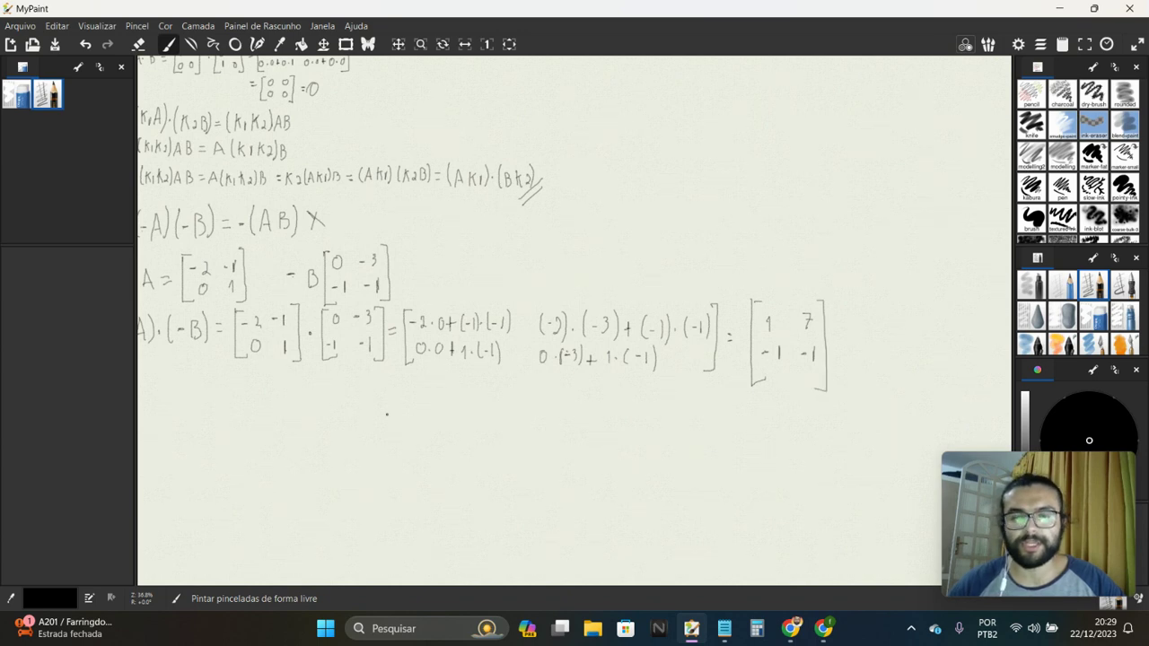
{"action": "mouse_move", "coordinate": [365, 377]}
{"action": "left_mouse_down"}
{"action": "mouse_move", "coordinate": [391, 395]}
{"action": "mouse_move", "coordinate": [359, 341]}
{"action": "left_mouse_up"}
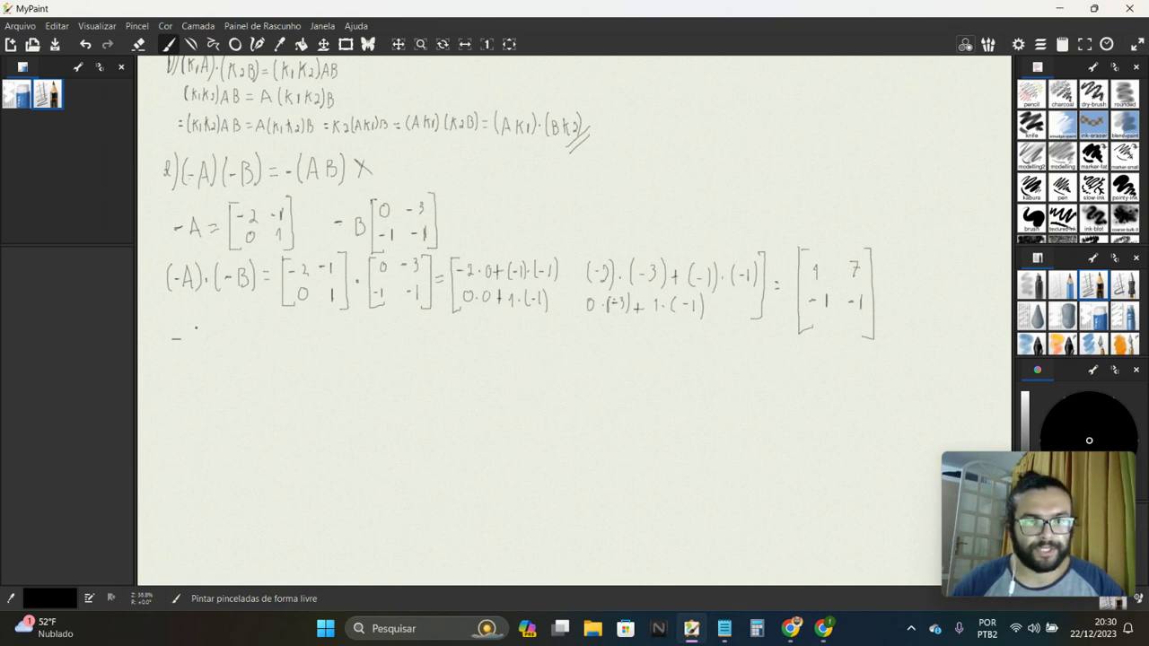
Step: Write -(AB) = -( followed by matrix [2 1; 0 -1] and a multiplication dot
{"action": "mouse_move", "coordinate": [198, 323]}
{"action": "left_mouse_down"}
{"action": "mouse_move", "coordinate": [195, 352]}
{"action": "mouse_move", "coordinate": [230, 346]}
{"action": "mouse_move", "coordinate": [243, 358]}
{"action": "mouse_move", "coordinate": [273, 333]}
{"action": "left_mouse_up"}
{"action": "left_click_drag", "start_coordinate": [262, 337], "coordinate": [272, 337]}
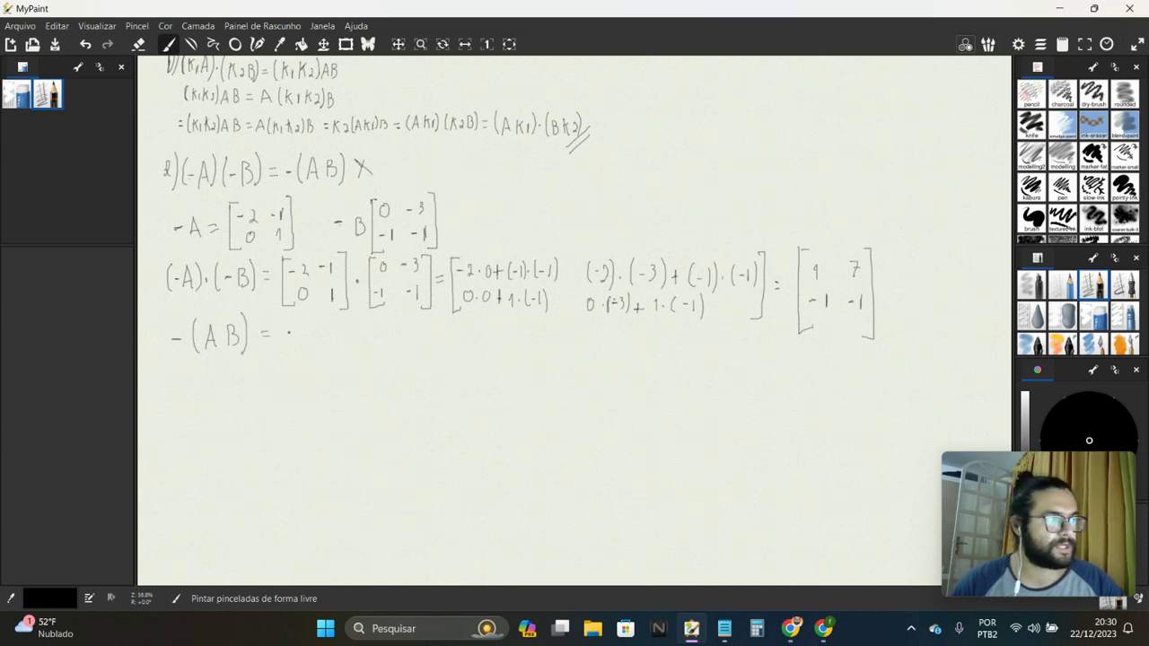
{"action": "mouse_move", "coordinate": [298, 319]}
{"action": "left_mouse_down"}
{"action": "mouse_move", "coordinate": [292, 348]}
{"action": "mouse_move", "coordinate": [321, 359]}
{"action": "mouse_move", "coordinate": [320, 325]}
{"action": "left_mouse_up"}
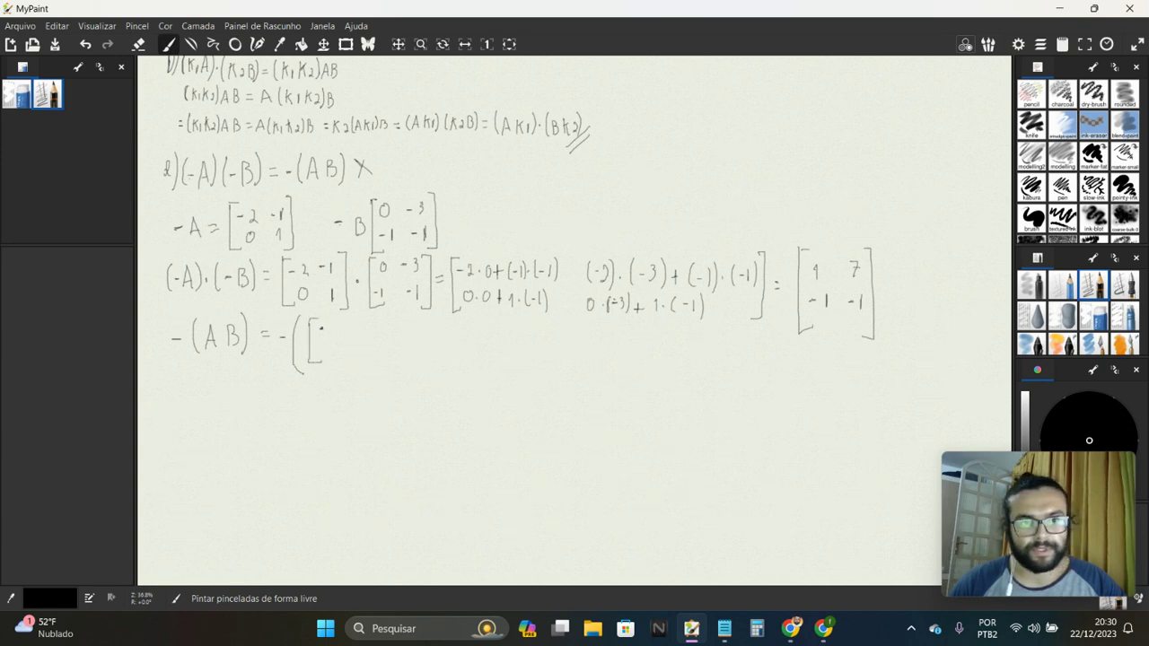
{"action": "key", "text": "ctrl+z"}
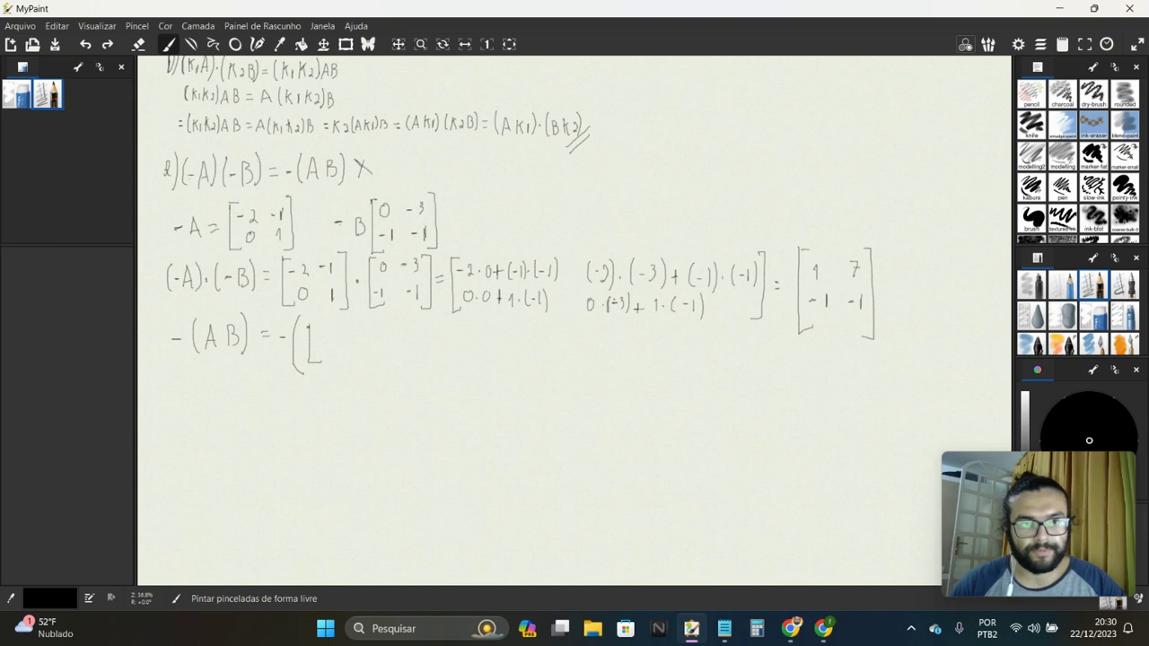
{"action": "left_click", "coordinate": [325, 327]}
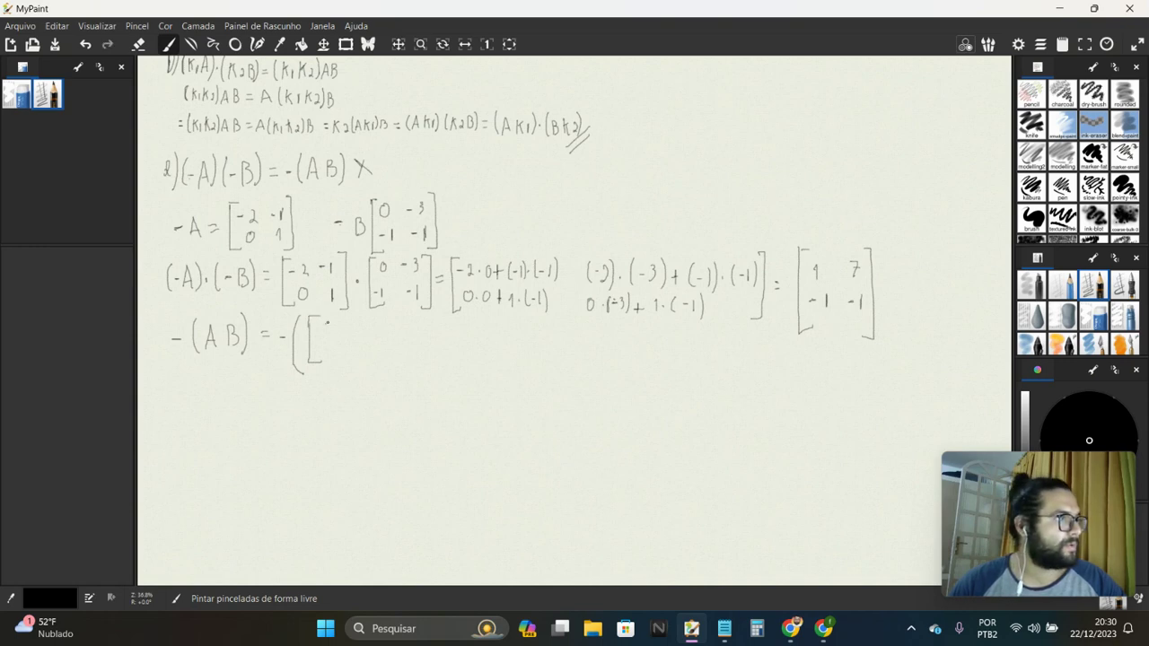
{"action": "mouse_move", "coordinate": [325, 324]}
{"action": "left_mouse_down"}
{"action": "mouse_move", "coordinate": [326, 348]}
{"action": "mouse_move", "coordinate": [355, 333]}
{"action": "left_mouse_up"}
{"action": "left_click_drag", "start_coordinate": [348, 350], "coordinate": [363, 354]}
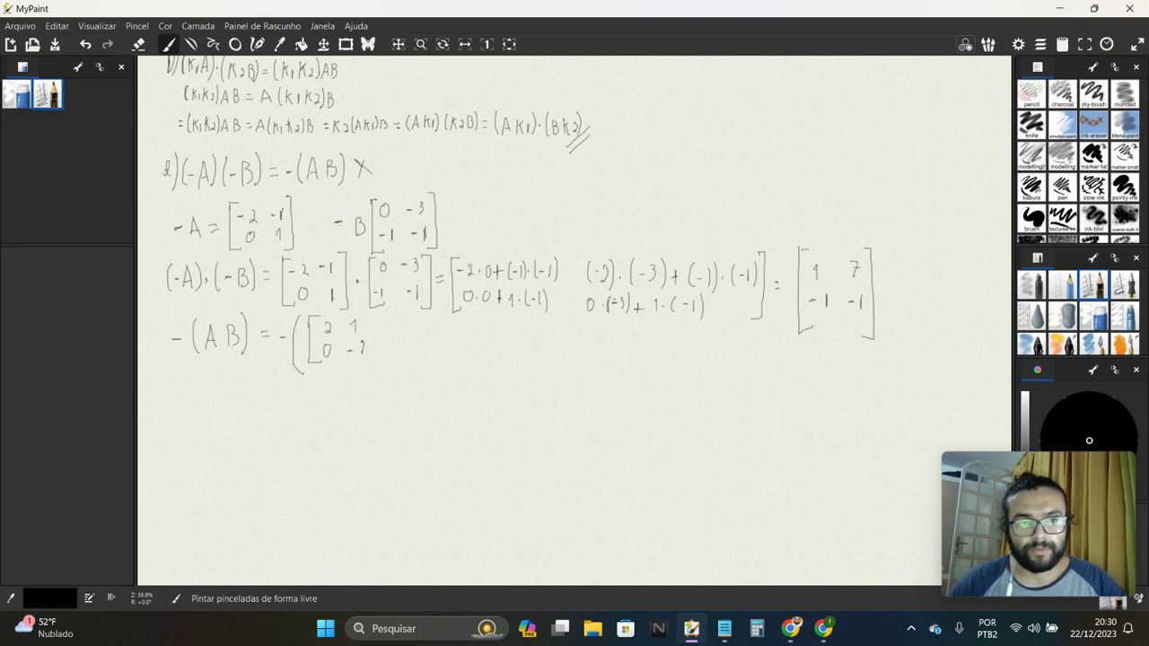
{"action": "mouse_move", "coordinate": [365, 314]}
{"action": "left_mouse_down"}
{"action": "mouse_move", "coordinate": [375, 366]}
{"action": "mouse_move", "coordinate": [362, 370]}
{"action": "left_mouse_up"}
{"action": "left_click", "coordinate": [386, 337]}
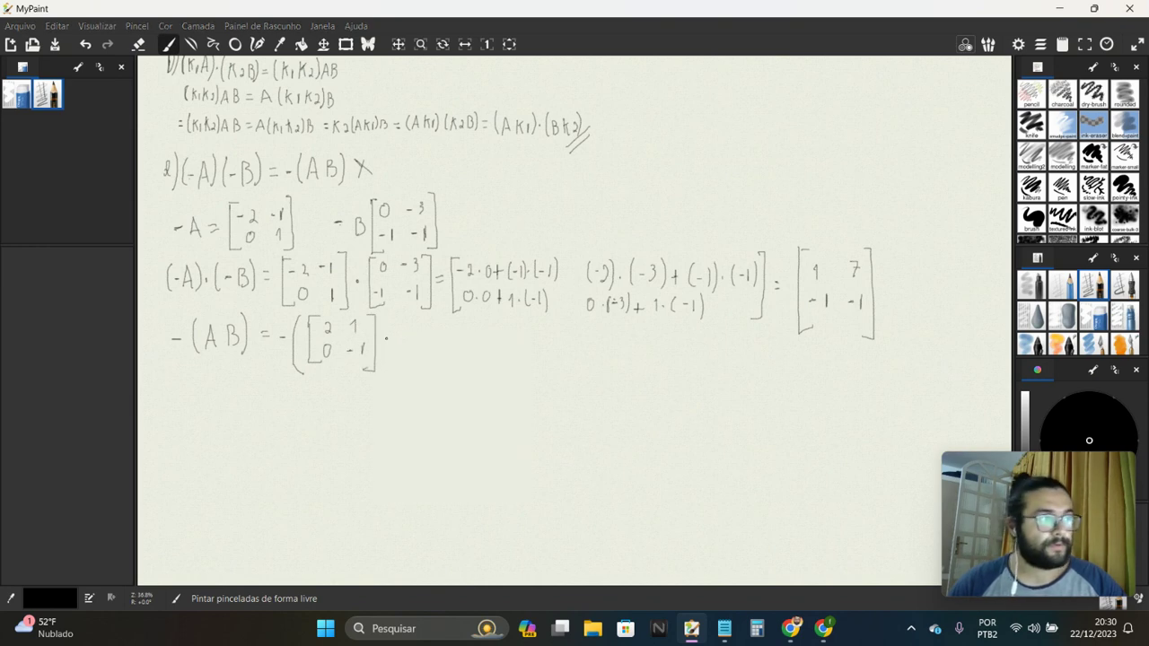
Step: Write matrix [0 3; 1 1], close the parenthesis, and begin '= -' after it
{"action": "left_click_drag", "start_coordinate": [397, 312], "coordinate": [394, 366]}
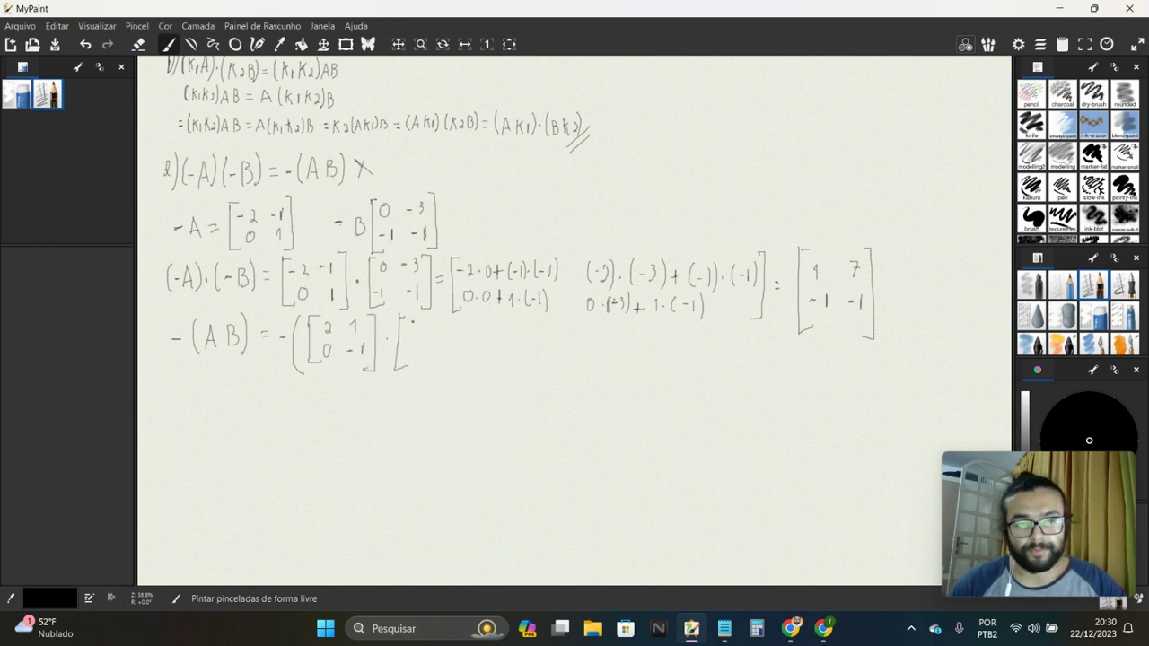
{"action": "left_click_drag", "start_coordinate": [412, 321], "coordinate": [411, 322]}
{"action": "right_click", "coordinate": [422, 333]}
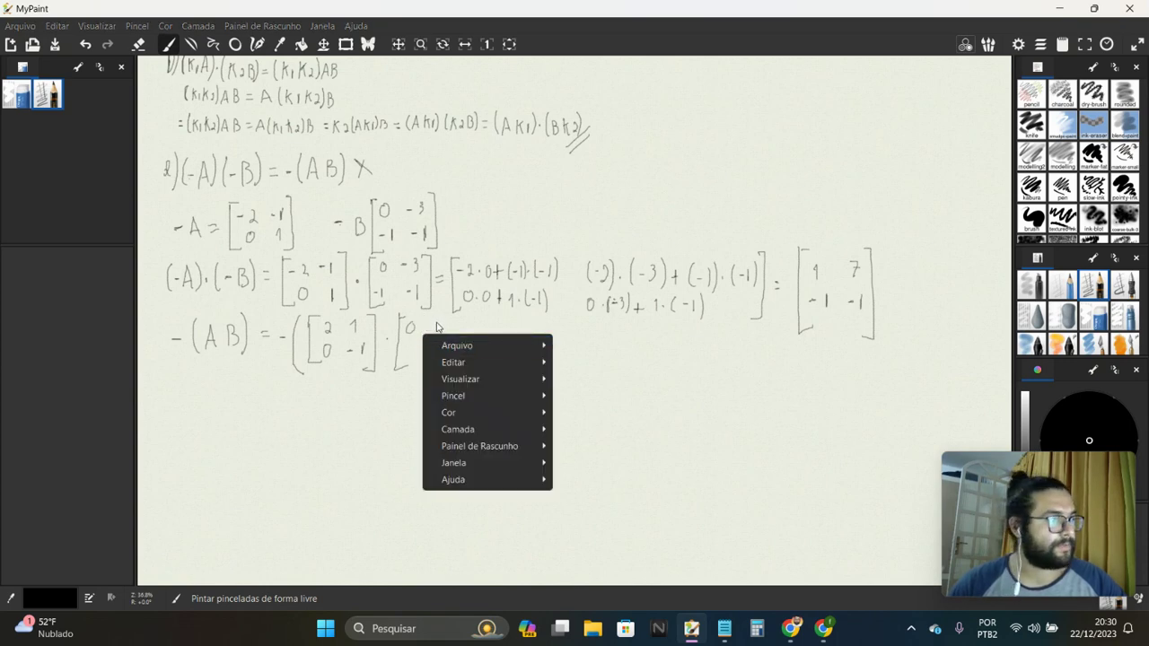
{"action": "left_click", "coordinate": [437, 325]}
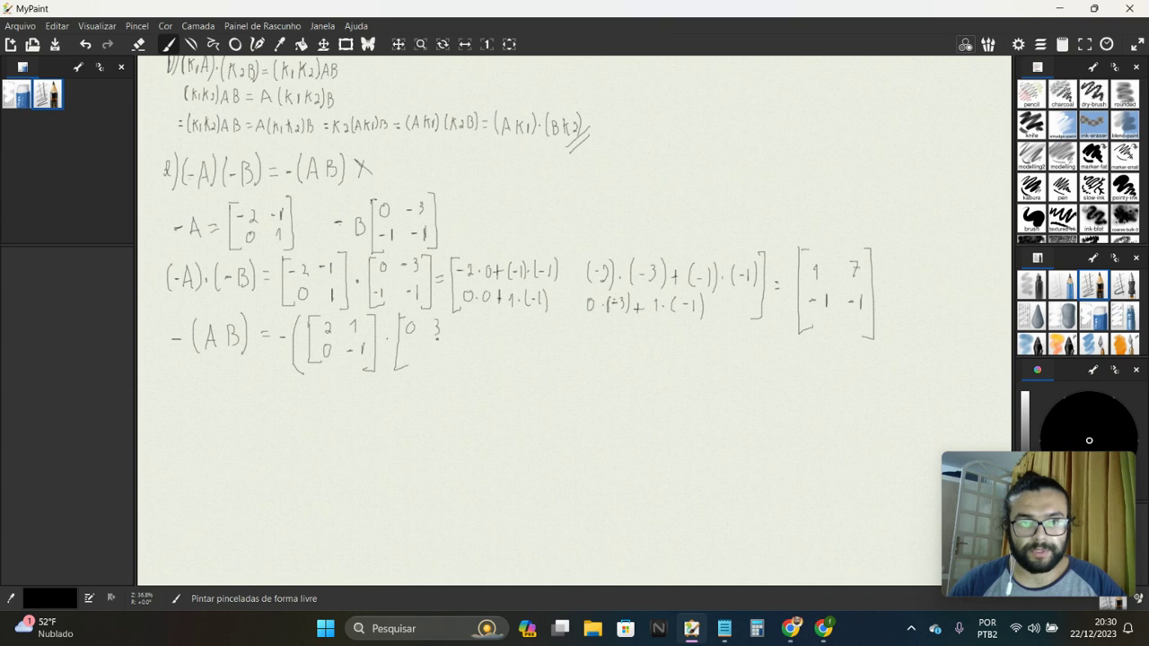
{"action": "mouse_move", "coordinate": [414, 345]}
{"action": "left_mouse_down"}
{"action": "mouse_move", "coordinate": [413, 357]}
{"action": "mouse_move", "coordinate": [434, 358]}
{"action": "left_mouse_up"}
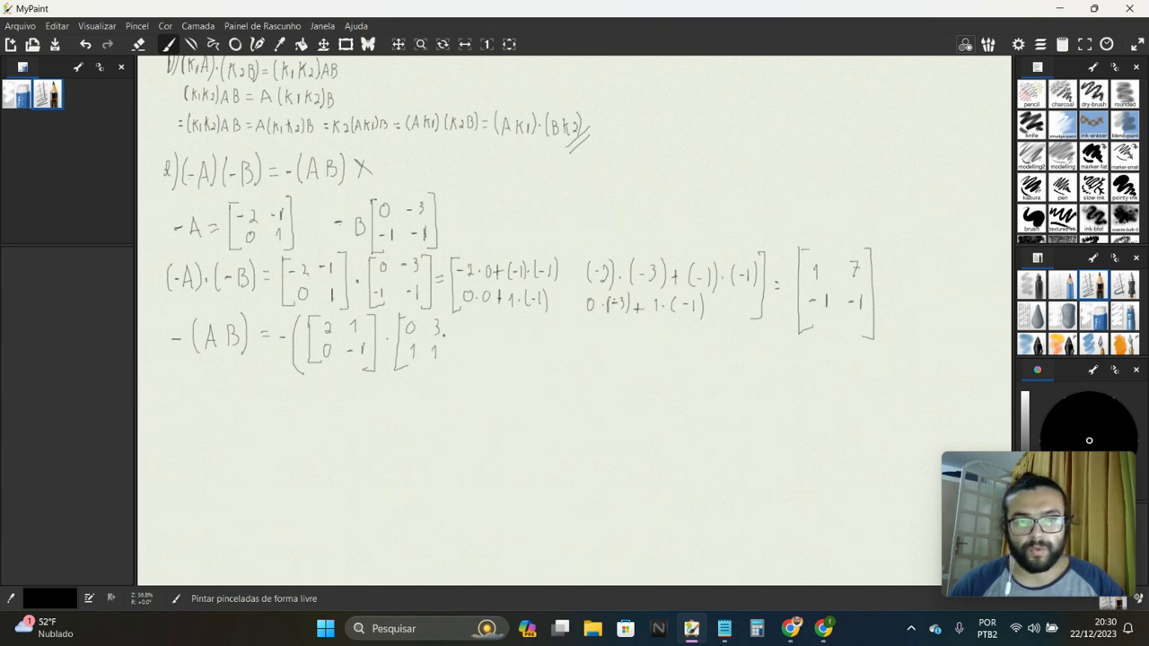
{"action": "left_click_drag", "start_coordinate": [452, 311], "coordinate": [449, 359]}
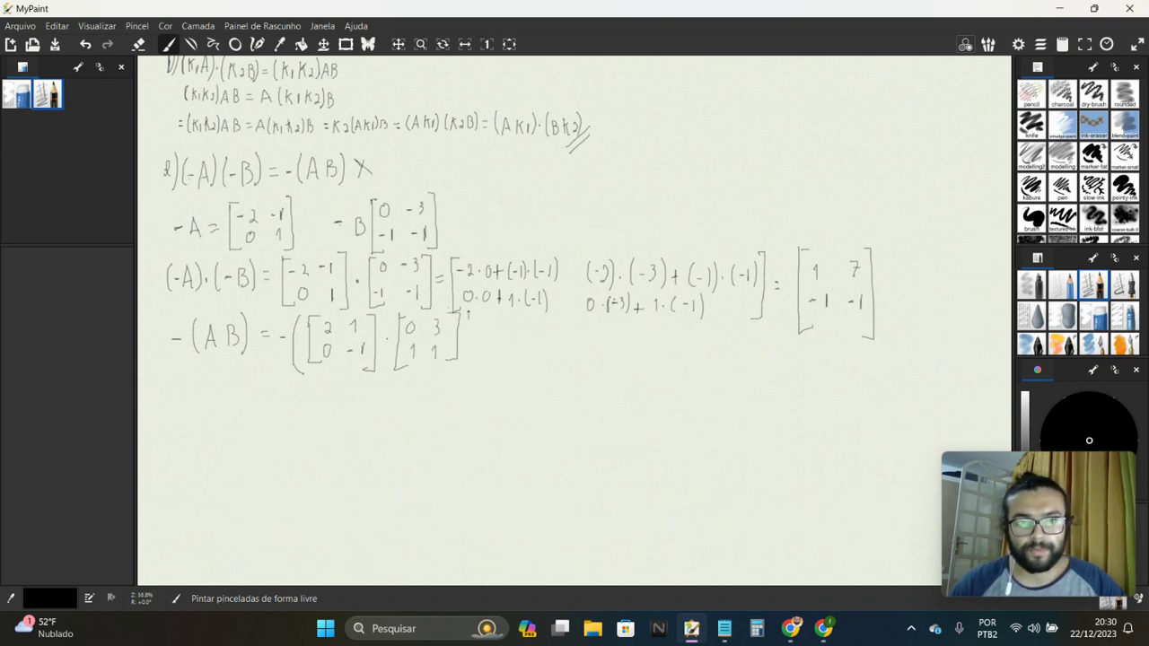
{"action": "left_click_drag", "start_coordinate": [466, 313], "coordinate": [470, 372]}
{"action": "left_click", "coordinate": [485, 339]}
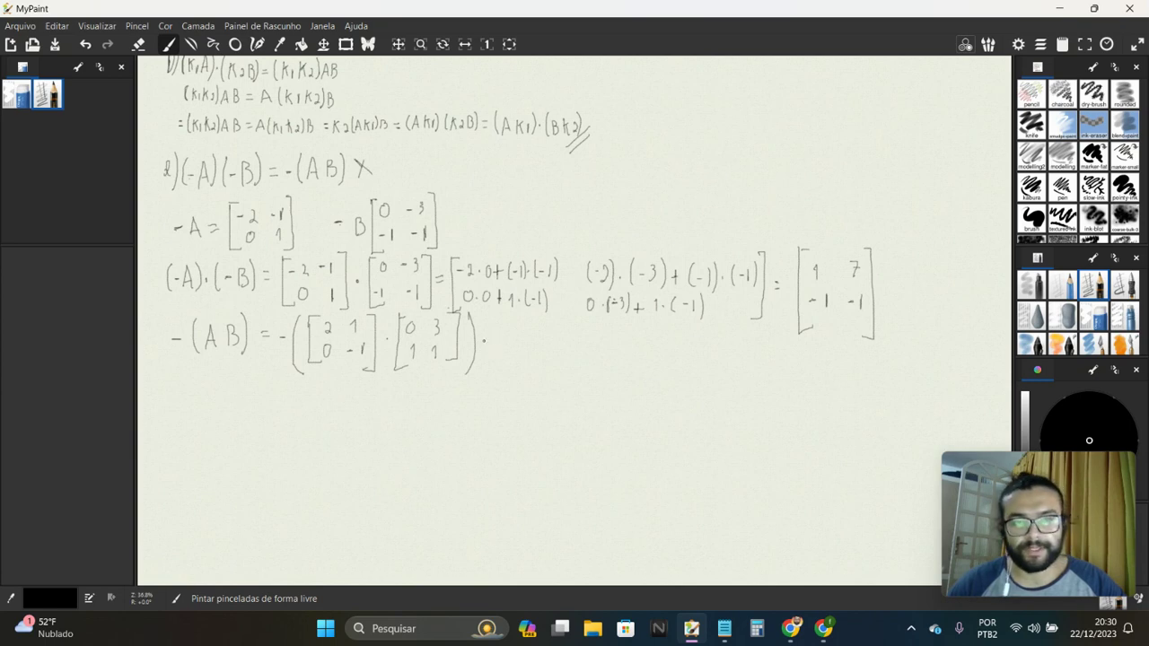
{"action": "left_click_drag", "start_coordinate": [505, 342], "coordinate": [529, 363]}
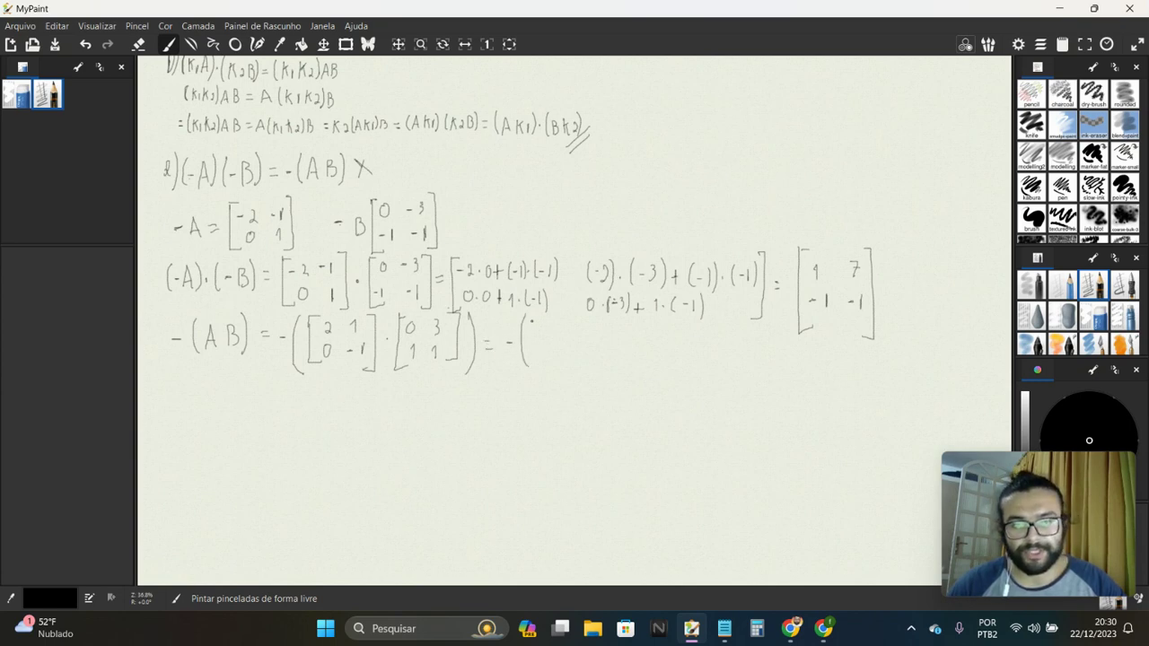
Step: Write the left-column entries 2·0+1·1 and 0·0+(-1)·1 inside a new bracket
{"action": "left_click_drag", "start_coordinate": [531, 321], "coordinate": [542, 371]}
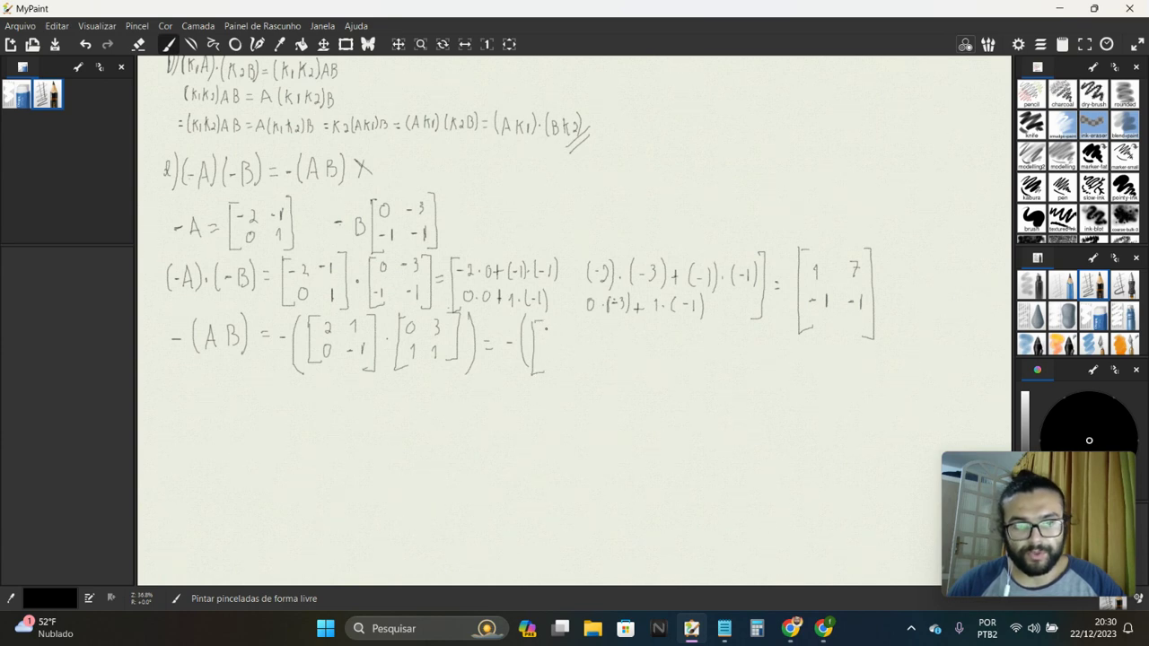
{"action": "mouse_move", "coordinate": [543, 329]}
{"action": "left_mouse_down"}
{"action": "mouse_move", "coordinate": [552, 340]}
{"action": "mouse_move", "coordinate": [569, 329]}
{"action": "left_mouse_up"}
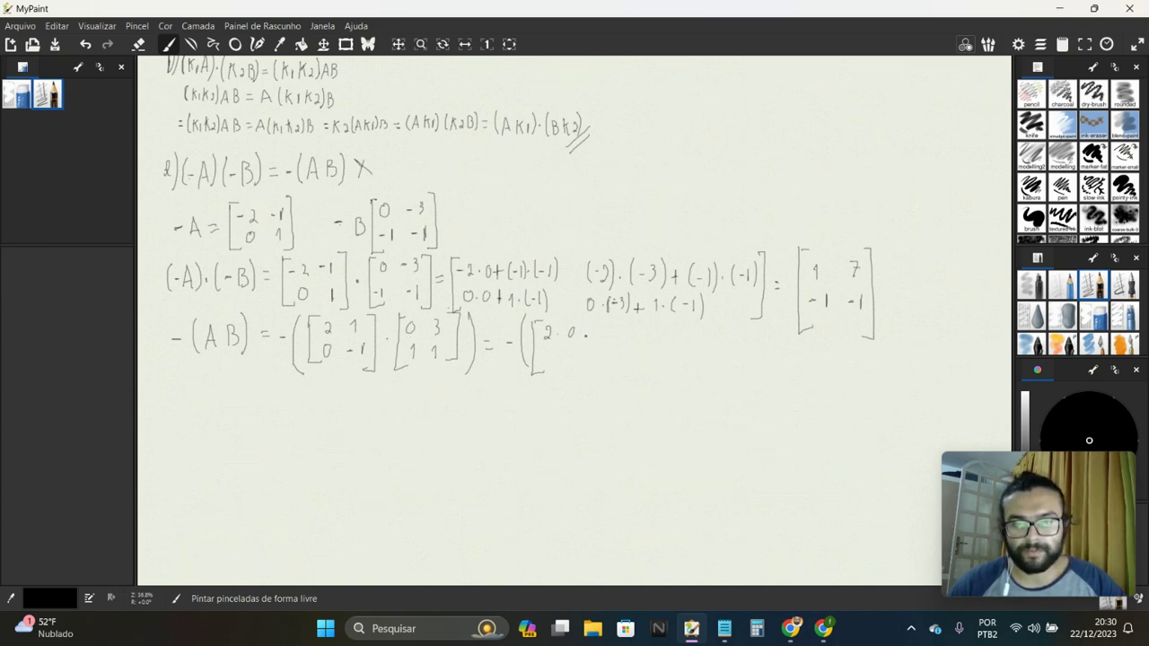
{"action": "left_click_drag", "start_coordinate": [585, 328], "coordinate": [586, 338]}
{"action": "left_click_drag", "start_coordinate": [581, 333], "coordinate": [608, 340]}
{"action": "left_click", "coordinate": [601, 334]}
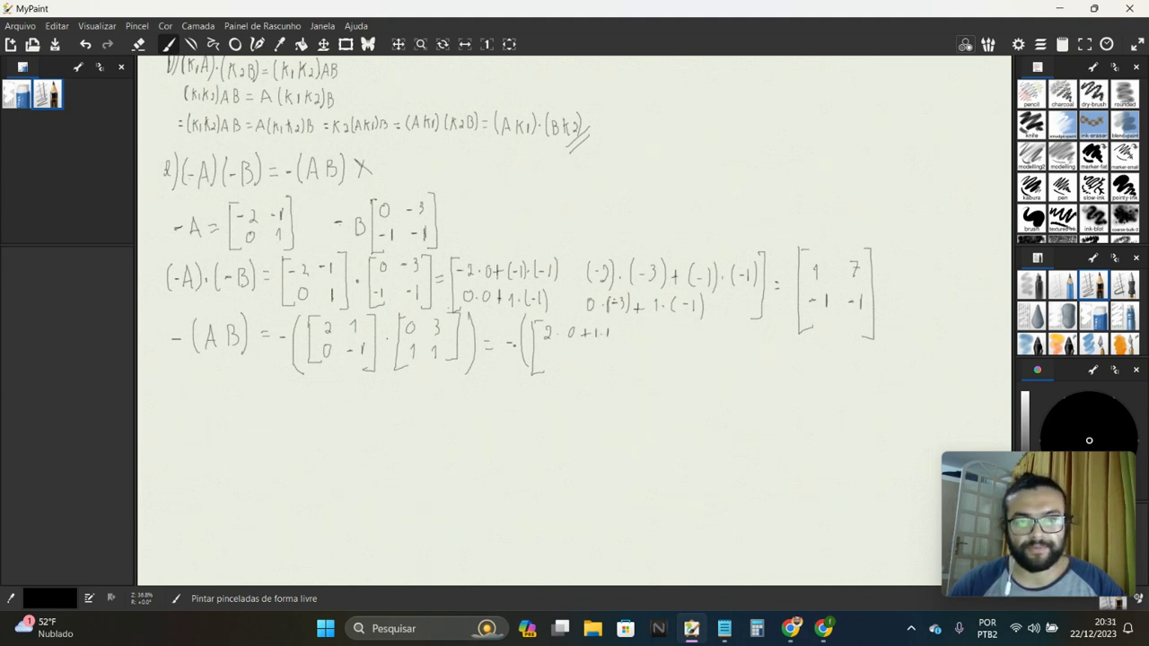
{"action": "left_click_drag", "start_coordinate": [545, 352], "coordinate": [586, 364]}
{"action": "left_click", "coordinate": [583, 358]}
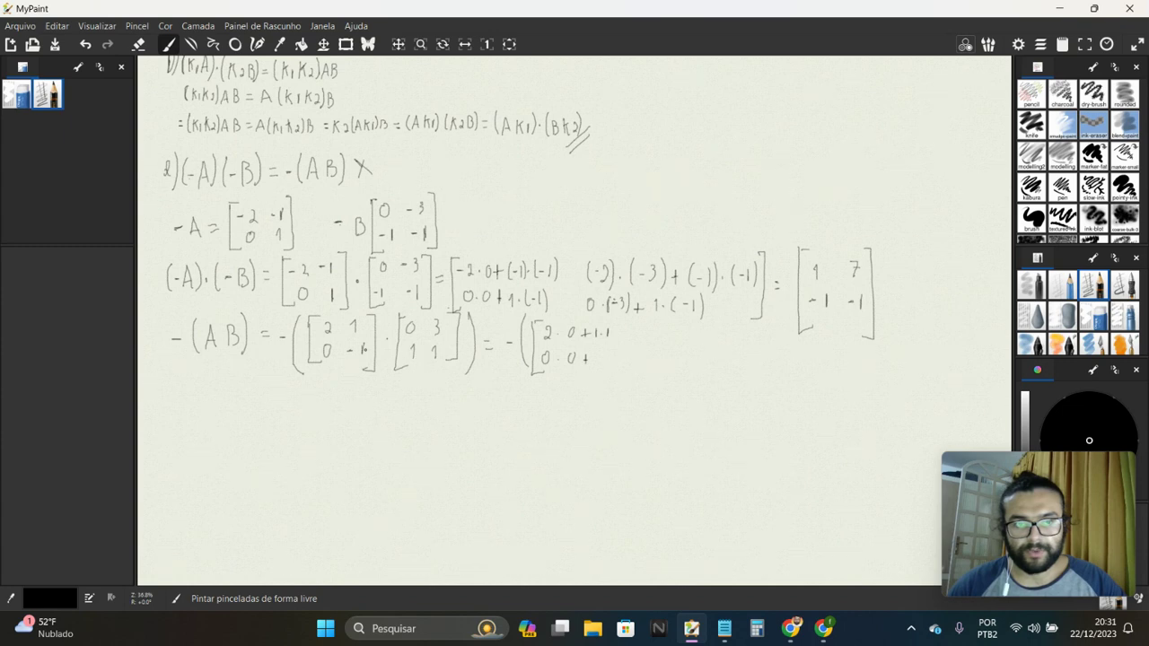
{"action": "left_click", "coordinate": [599, 358]}
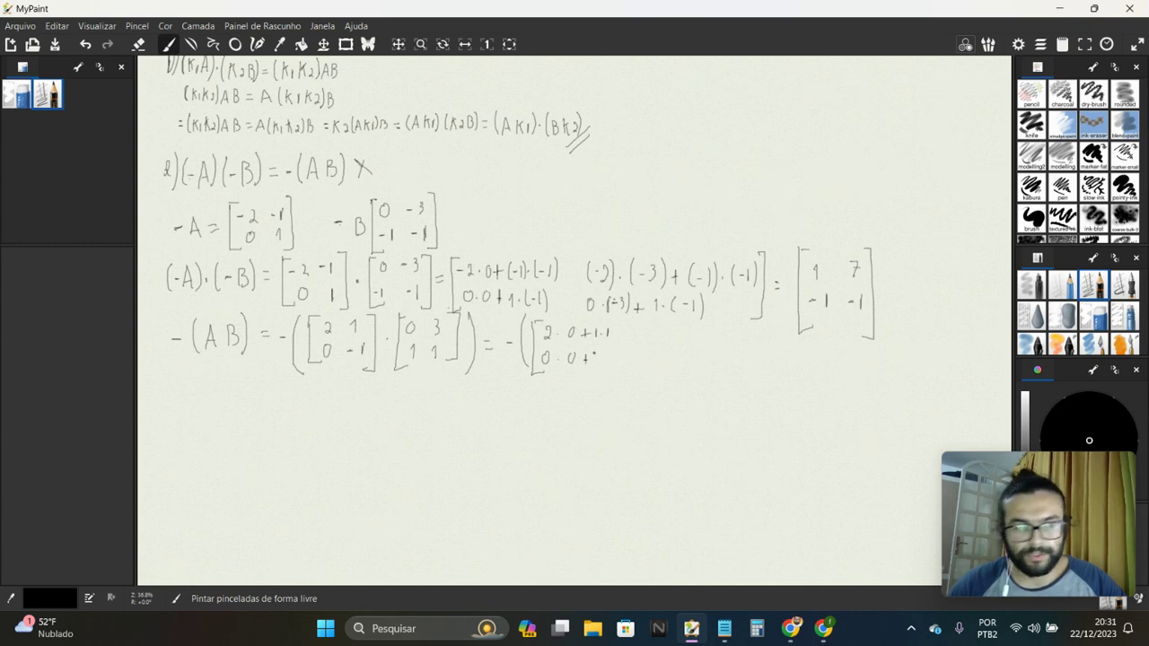
{"action": "left_click_drag", "start_coordinate": [594, 352], "coordinate": [610, 364]}
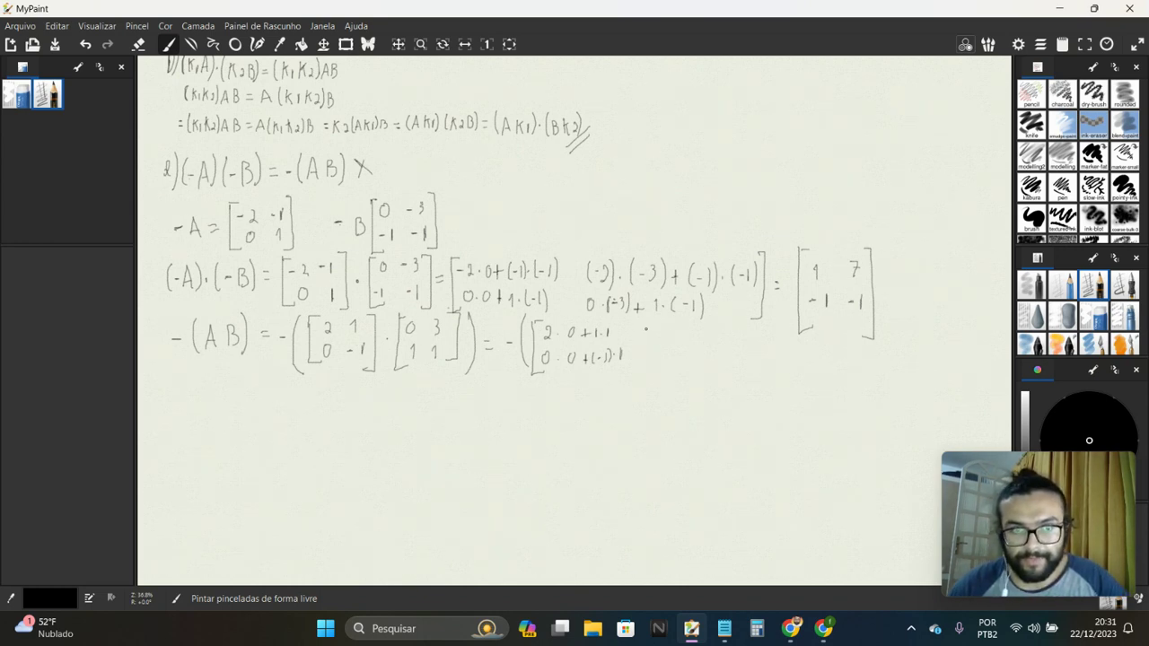
Step: Write the right-column entries 2·3+1·1 and 0·3+(-1)·1, then close bracket and parenthesis
{"action": "left_click_drag", "start_coordinate": [645, 329], "coordinate": [652, 338]}
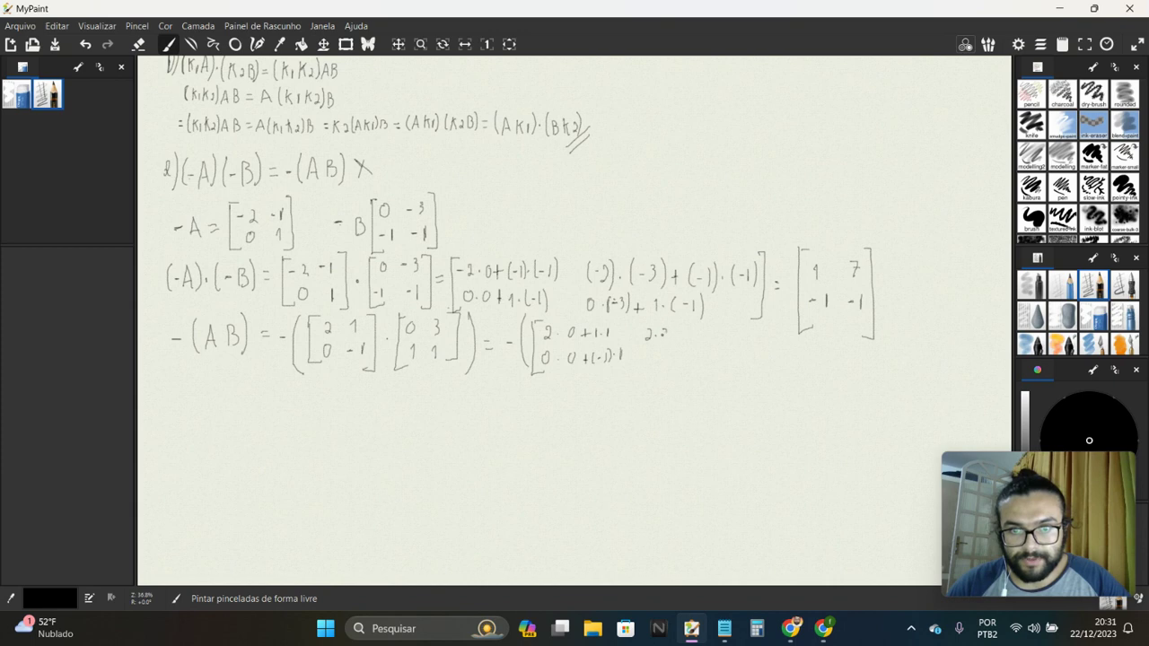
{"action": "left_click", "coordinate": [683, 339]}
{"action": "mouse_move", "coordinate": [661, 331]}
{"action": "left_mouse_down"}
{"action": "mouse_move", "coordinate": [662, 341]}
{"action": "mouse_move", "coordinate": [692, 342]}
{"action": "left_mouse_up"}
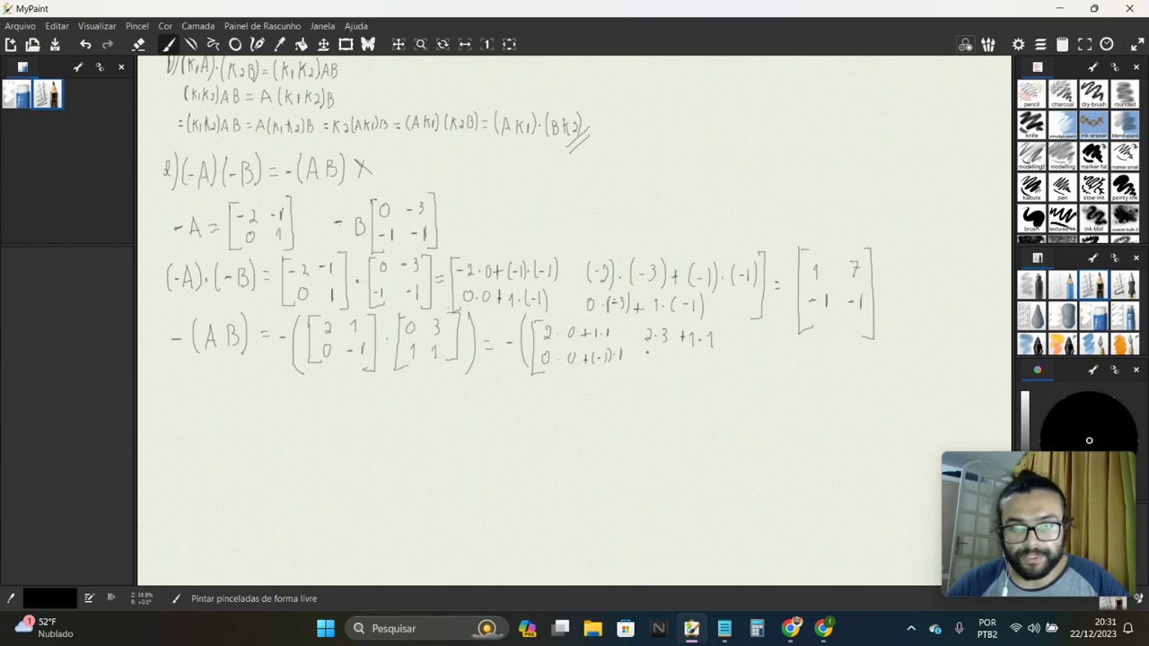
{"action": "left_click_drag", "start_coordinate": [646, 354], "coordinate": [645, 354]}
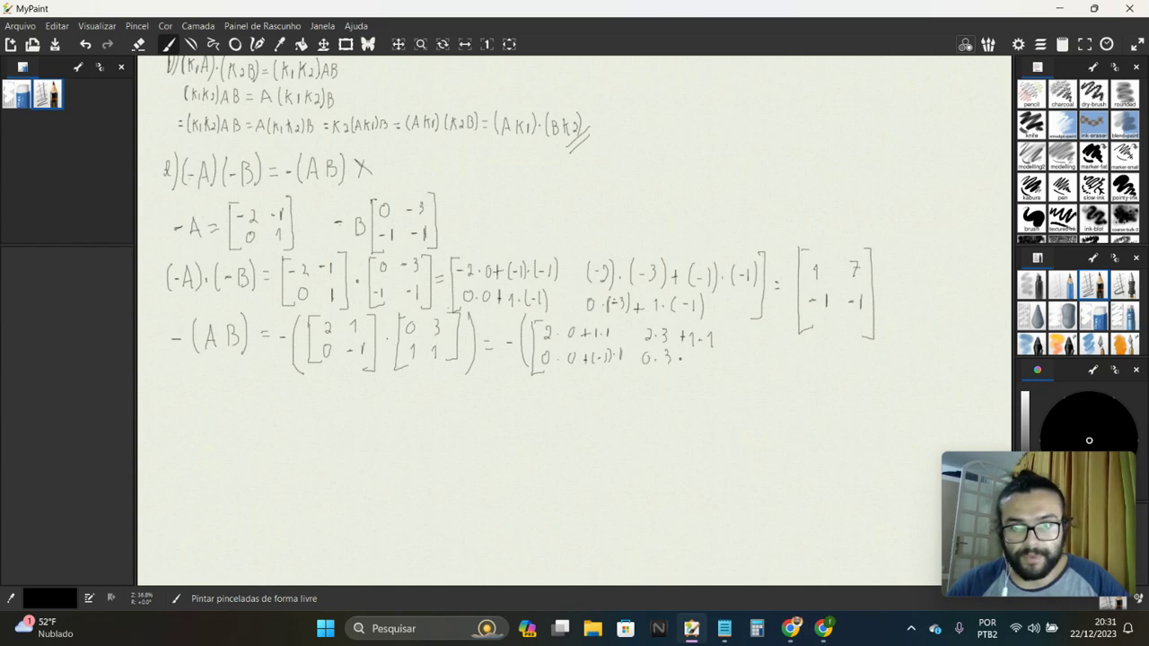
{"action": "left_click_drag", "start_coordinate": [696, 352], "coordinate": [688, 364]}
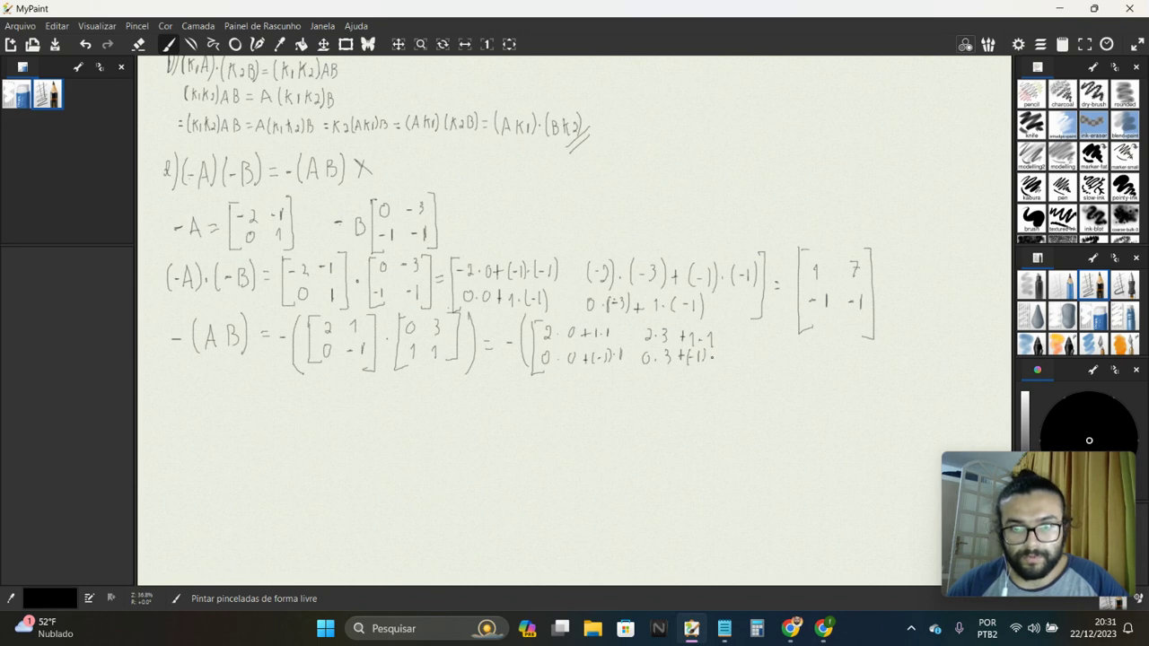
{"action": "left_click_drag", "start_coordinate": [720, 324], "coordinate": [723, 364]}
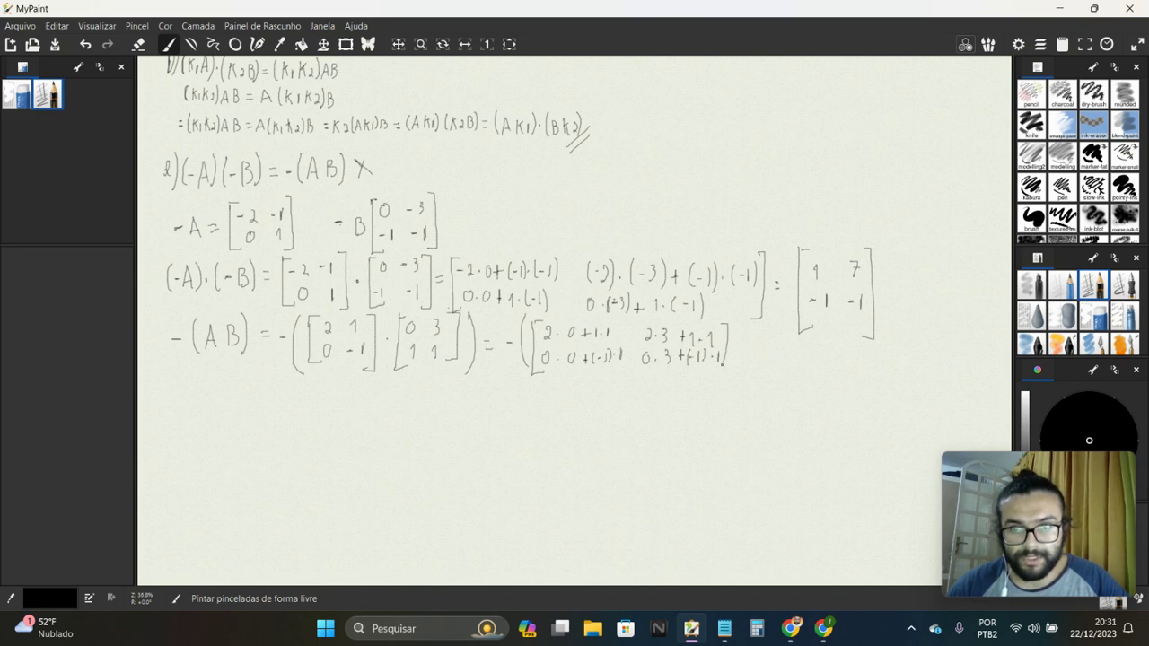
{"action": "left_click_drag", "start_coordinate": [731, 323], "coordinate": [731, 363]}
{"action": "left_click", "coordinate": [744, 358]}
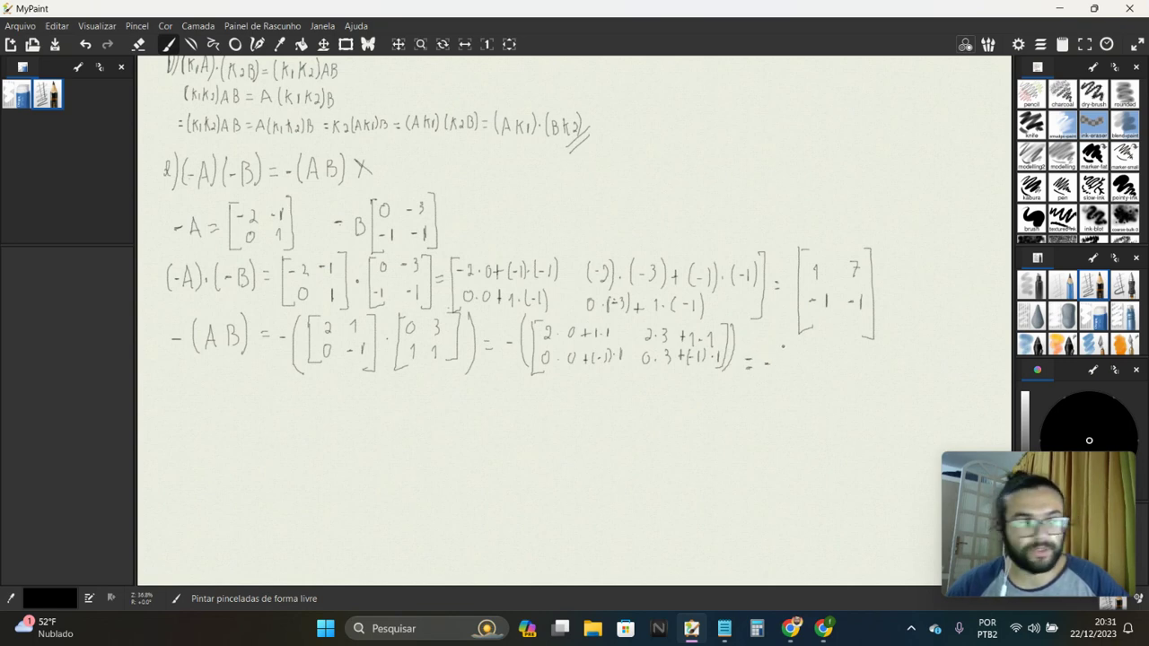
Step: Write -([1 7; -1 -1]), the computed matrix wrapped in parentheses
{"action": "mouse_move", "coordinate": [787, 341]}
{"action": "left_mouse_down"}
{"action": "mouse_move", "coordinate": [781, 390]}
{"action": "mouse_move", "coordinate": [795, 390]}
{"action": "left_mouse_up"}
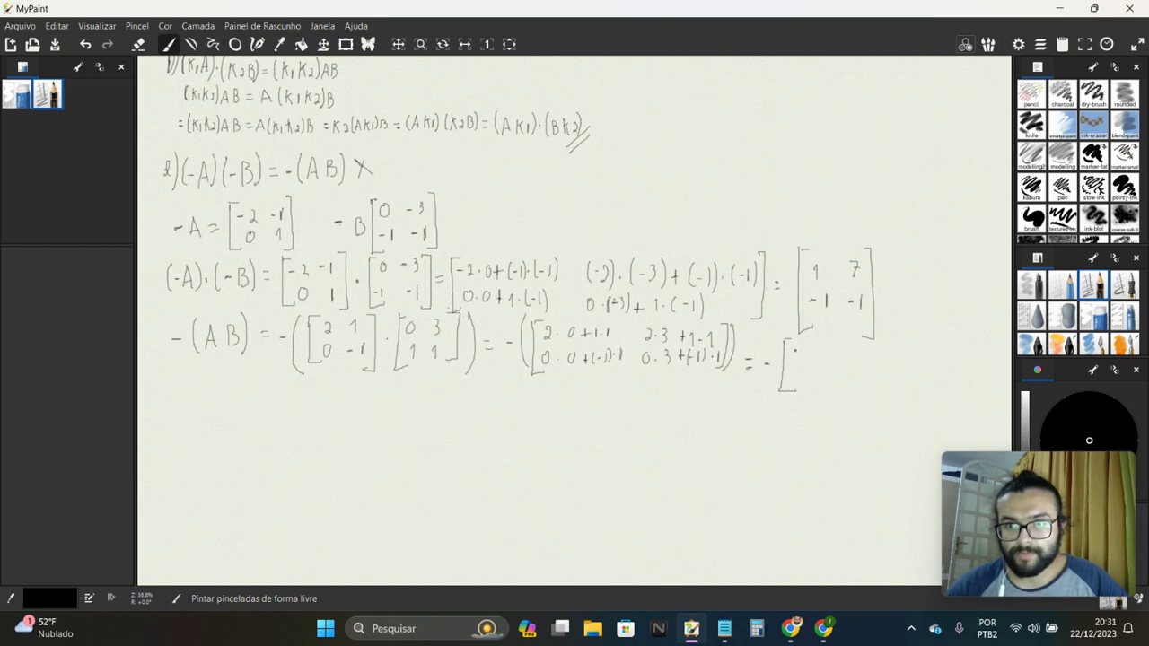
{"action": "mouse_move", "coordinate": [795, 344]}
{"action": "left_mouse_down"}
{"action": "mouse_move", "coordinate": [797, 379]}
{"action": "mouse_move", "coordinate": [826, 355]}
{"action": "mouse_move", "coordinate": [829, 382]}
{"action": "left_mouse_up"}
{"action": "left_click_drag", "start_coordinate": [835, 337], "coordinate": [831, 393]}
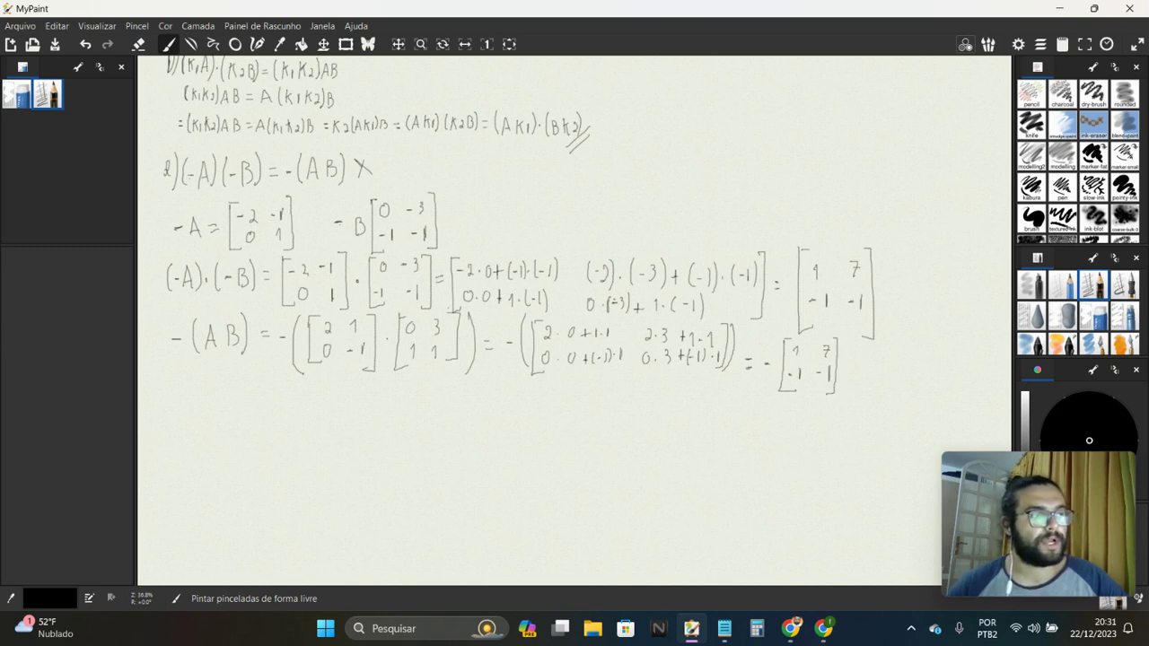
{"action": "left_click", "coordinate": [790, 628]}
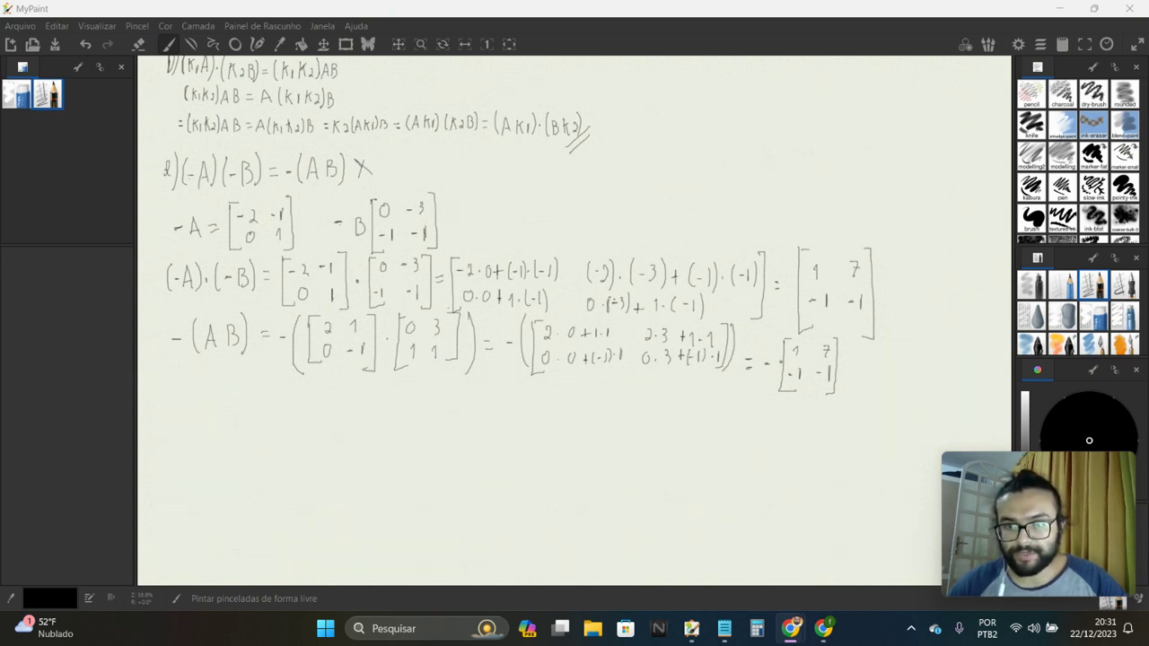
{"action": "left_click_drag", "start_coordinate": [779, 331], "coordinate": [775, 397]}
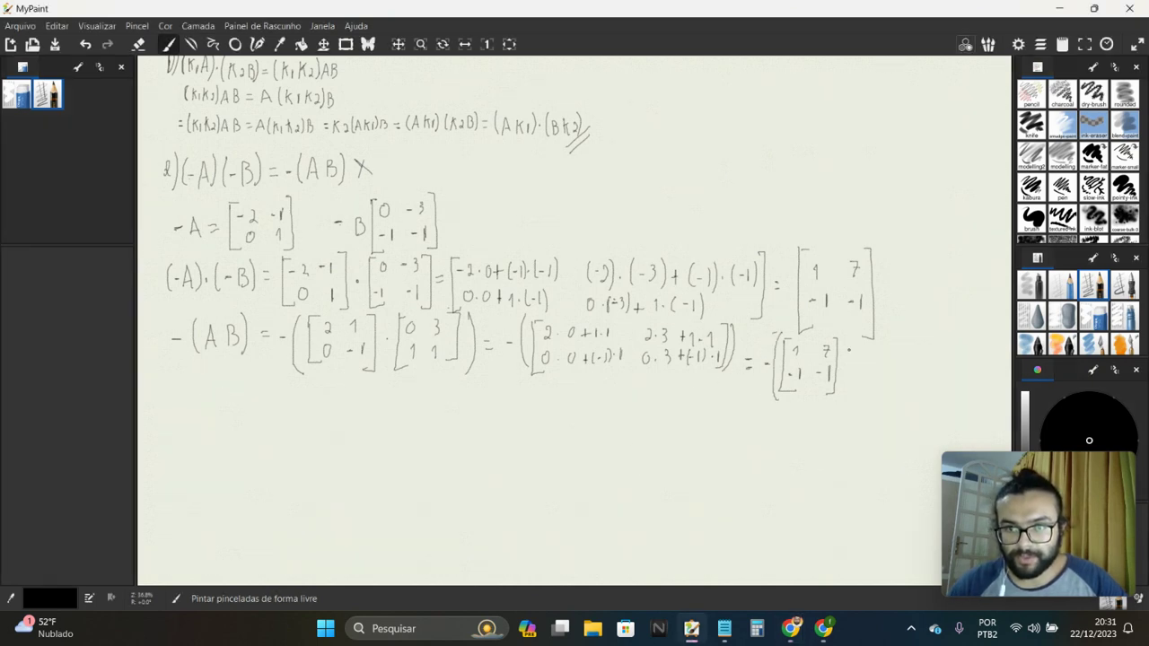
{"action": "left_click_drag", "start_coordinate": [844, 336], "coordinate": [838, 400]}
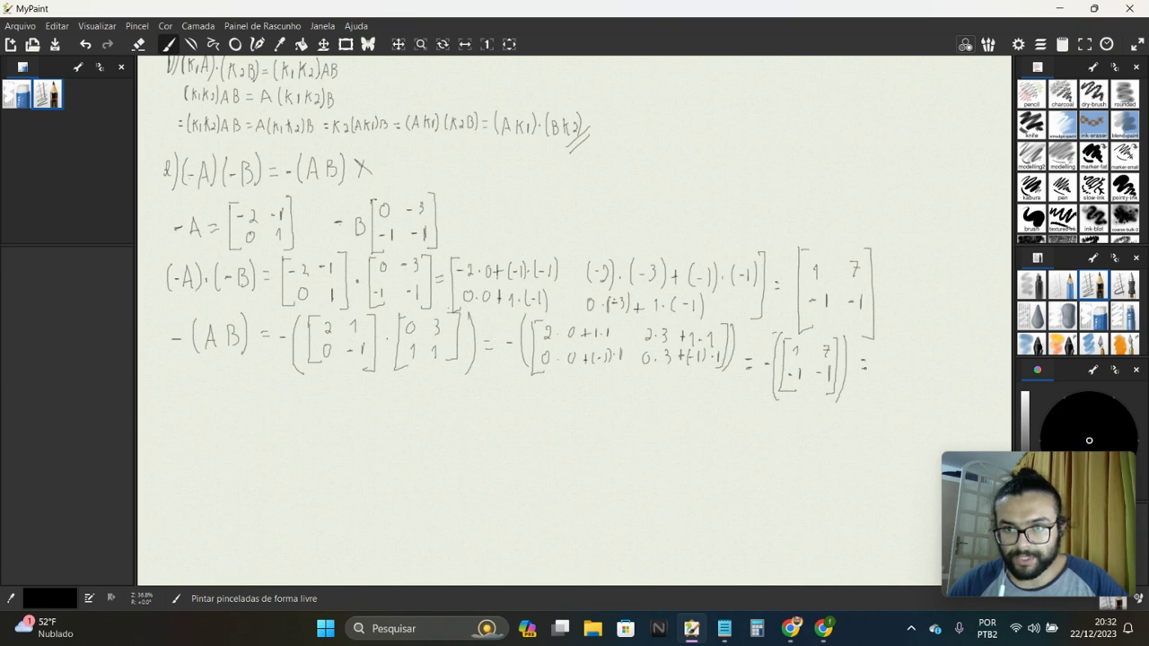
Step: Write the final matrix [-1 -7; 1 1], removing a stray dot, and pan up to the exercise image
{"action": "mouse_move", "coordinate": [886, 341]}
{"action": "left_mouse_down"}
{"action": "mouse_move", "coordinate": [884, 404]}
{"action": "mouse_move", "coordinate": [900, 410]}
{"action": "left_mouse_up"}
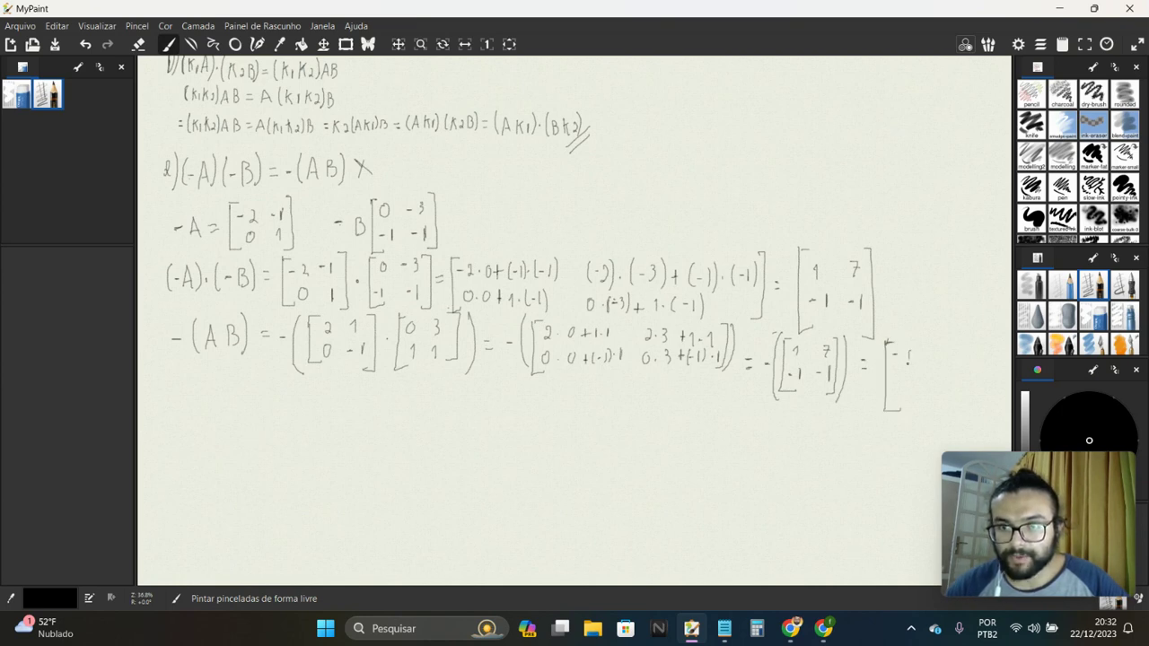
{"action": "left_click_drag", "start_coordinate": [908, 348], "coordinate": [906, 396]}
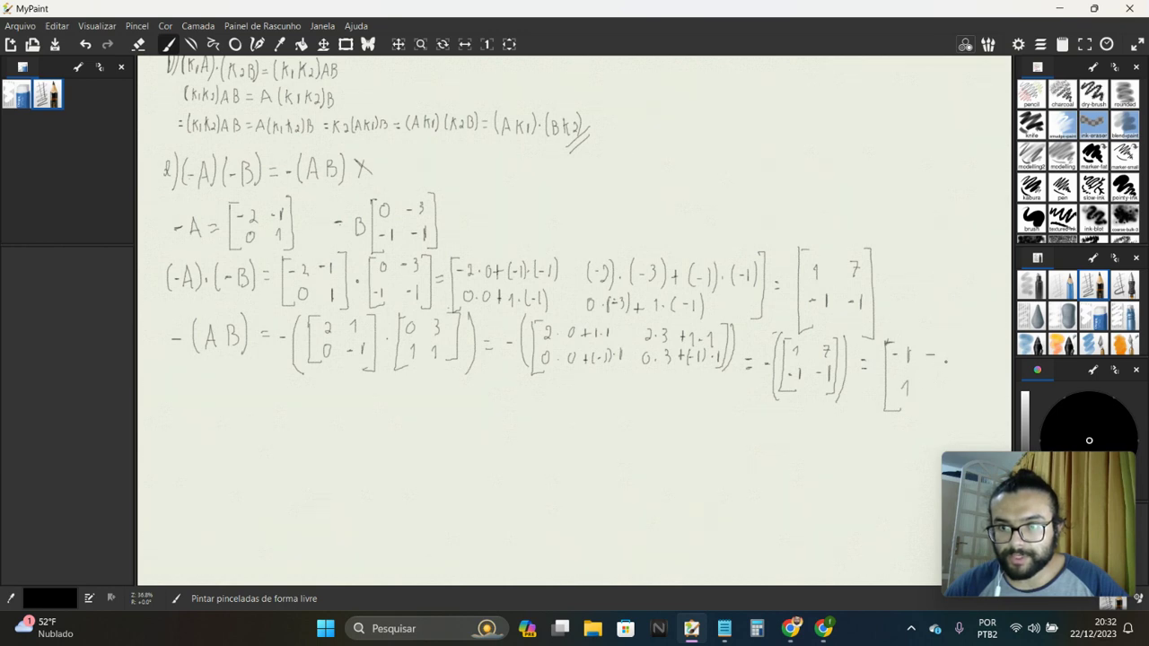
{"action": "left_click_drag", "start_coordinate": [945, 351], "coordinate": [945, 406]}
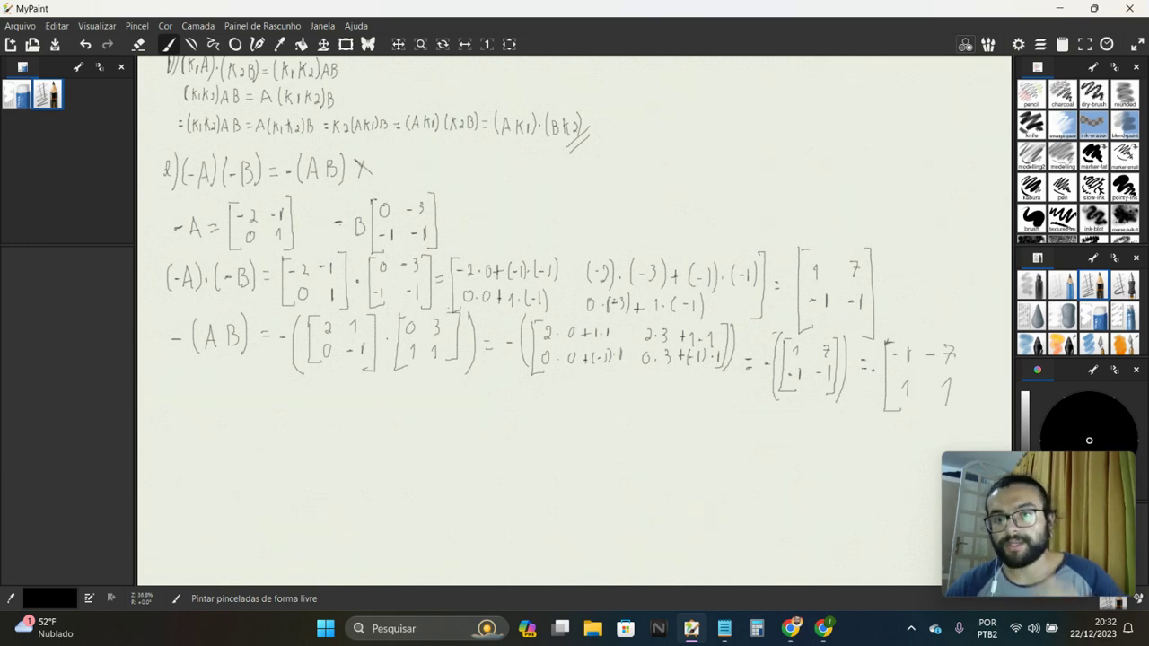
{"action": "key", "text": "ctrl+z"}
{"action": "left_click", "coordinate": [891, 319]}
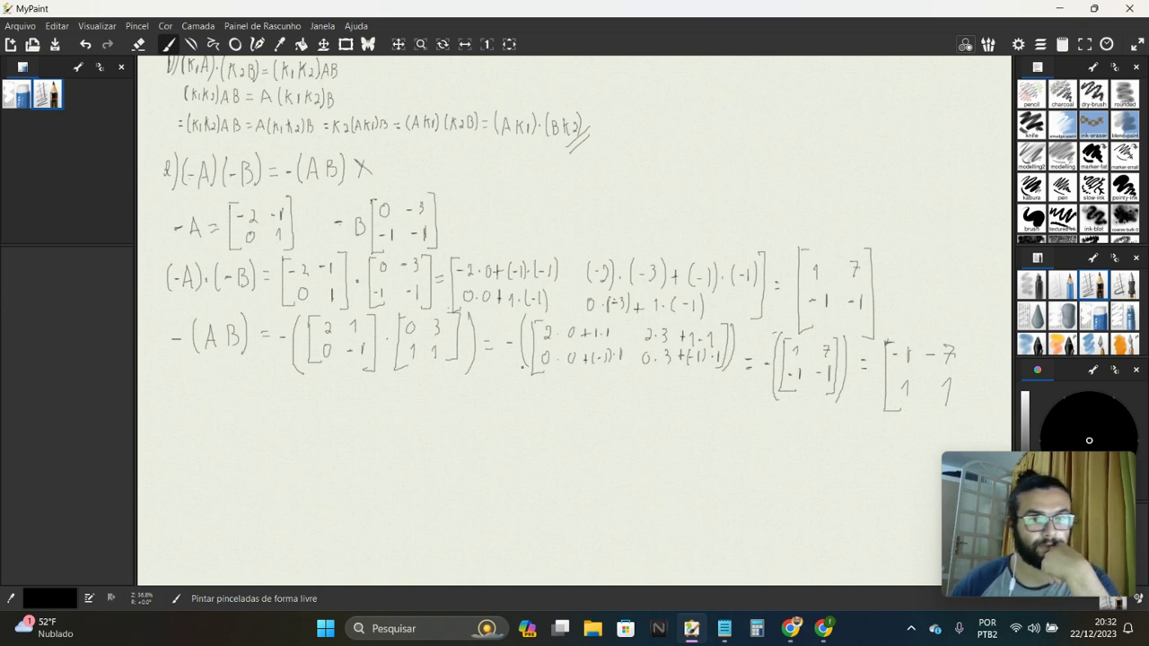
{"action": "scroll", "coordinate": [372, 263], "scroll_direction": "down", "scroll_amount": 2}
{"action": "scroll", "coordinate": [344, 254], "scroll_direction": "up", "scroll_amount": 2}
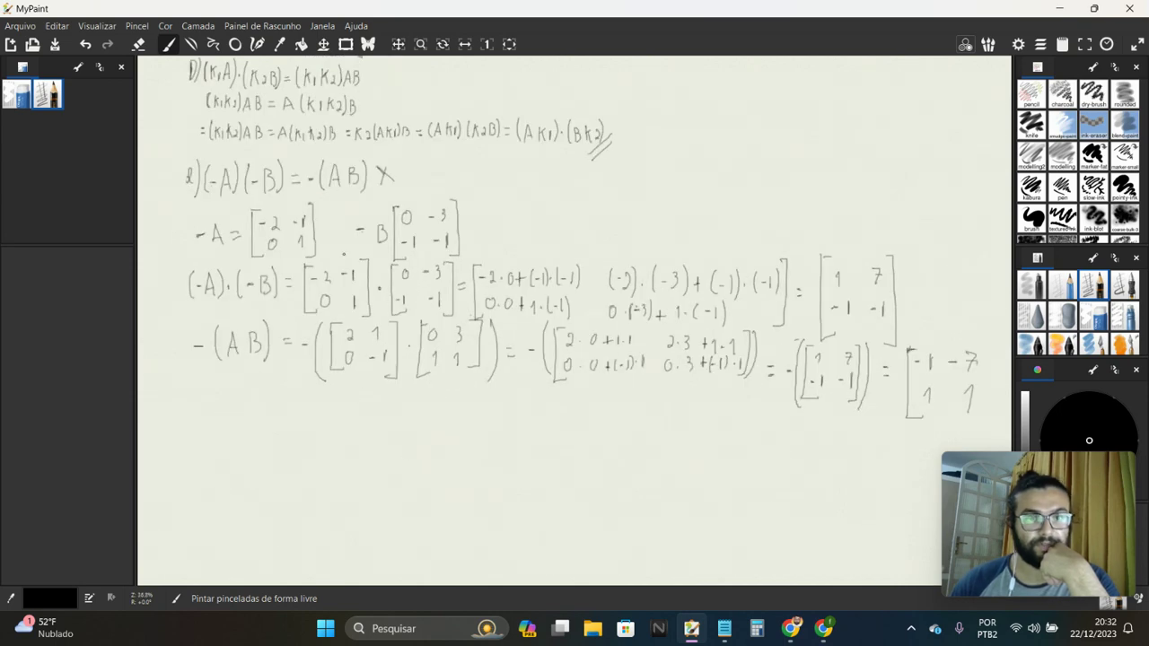
{"action": "left_click_drag", "start_coordinate": [343, 254], "coordinate": [504, 546]}
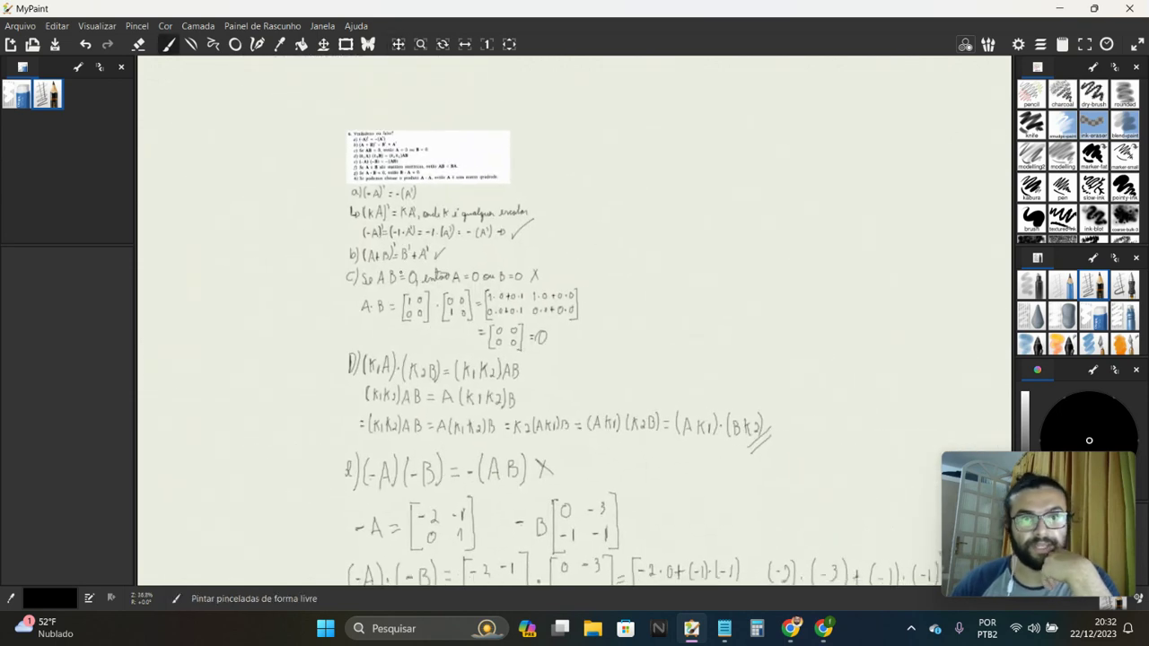
Step: Scroll down and label the next item f) below the e) work
{"action": "scroll", "coordinate": [398, 272], "scroll_direction": "up", "scroll_amount": 2}
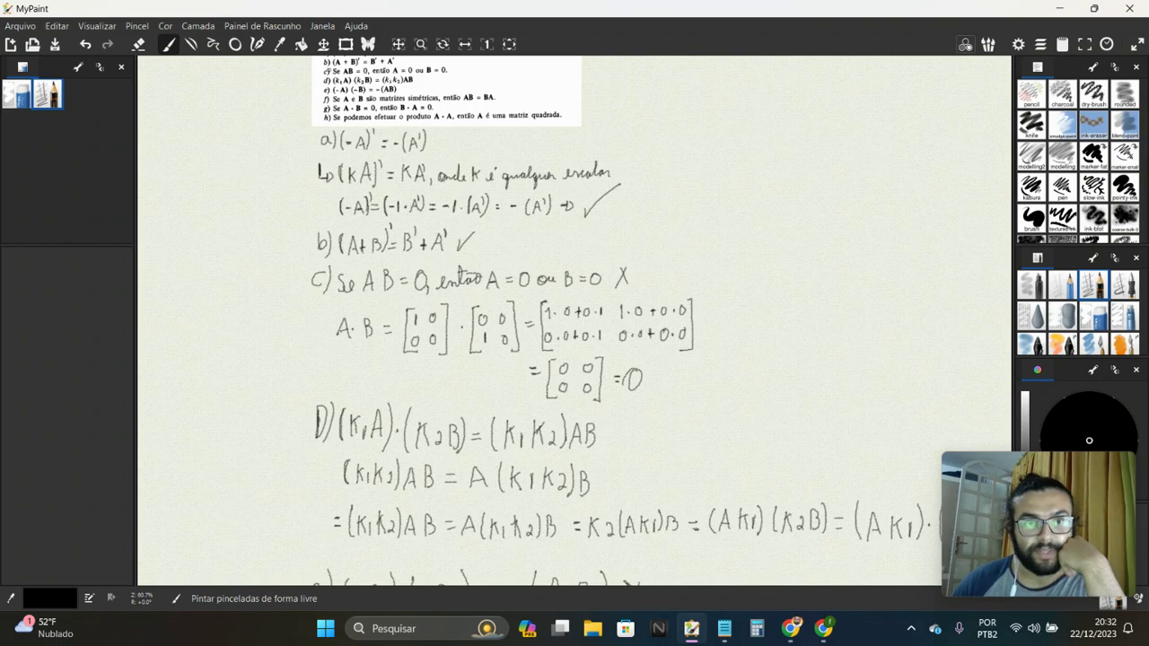
{"action": "scroll", "coordinate": [441, 356], "scroll_direction": "down", "scroll_amount": 5}
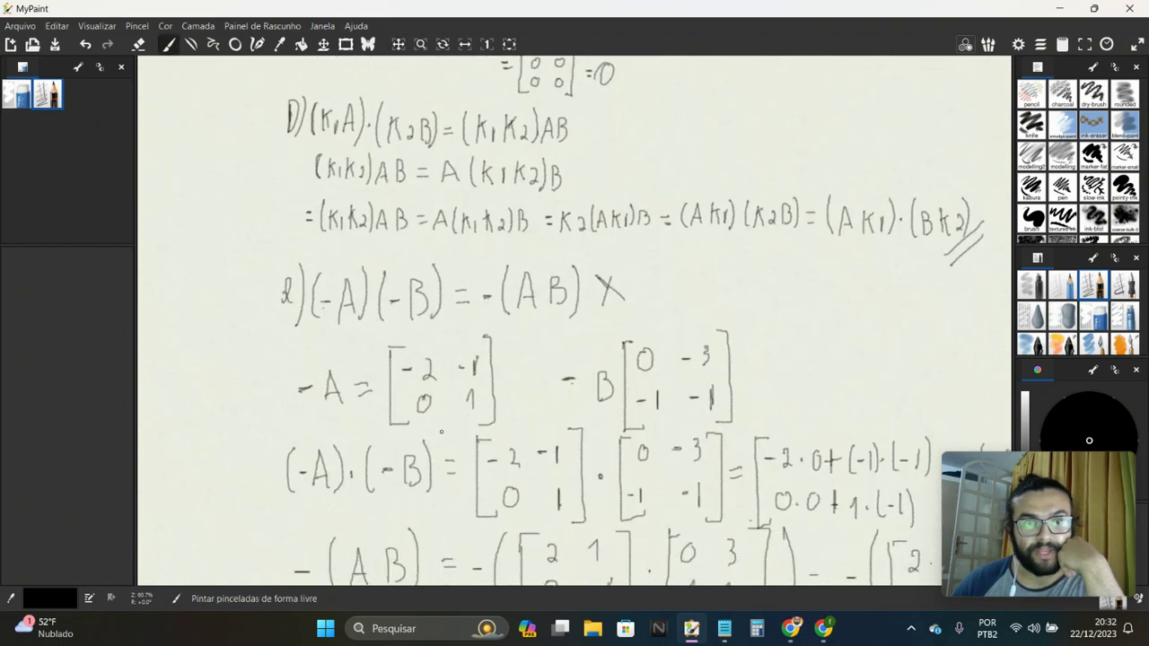
{"action": "scroll", "coordinate": [442, 356], "scroll_direction": "down", "scroll_amount": 5}
{"action": "scroll", "coordinate": [470, 391], "scroll_direction": "down", "scroll_amount": 3}
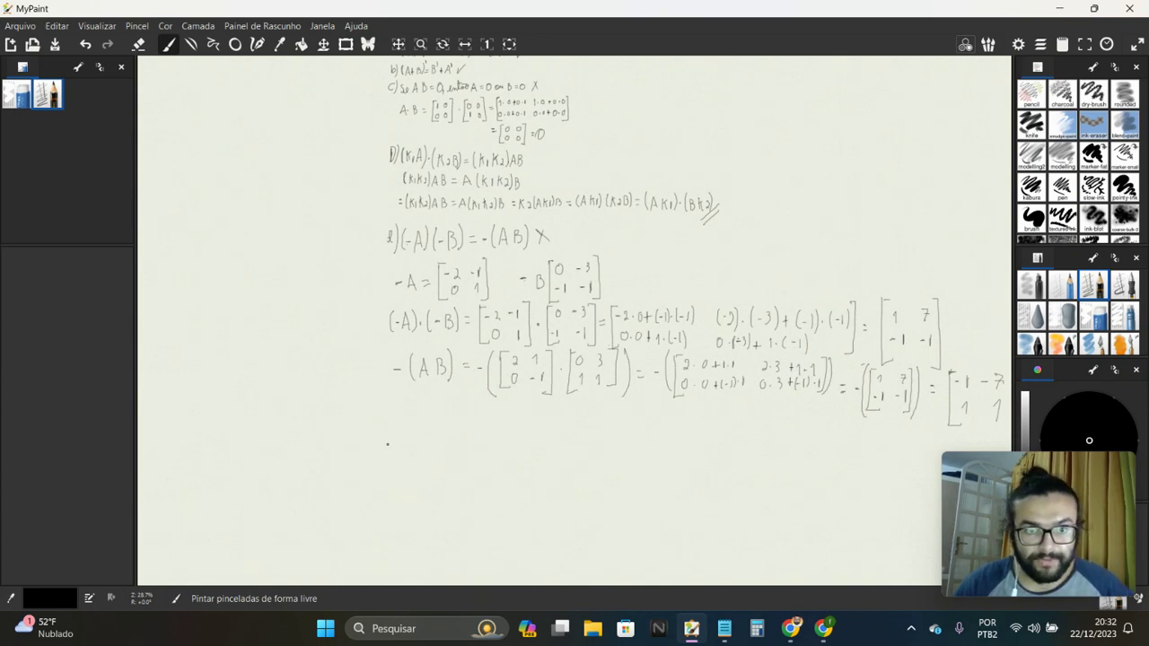
{"action": "left_click_drag", "start_coordinate": [389, 425], "coordinate": [386, 465]}
{"action": "left_click_drag", "start_coordinate": [384, 448], "coordinate": [393, 470]}
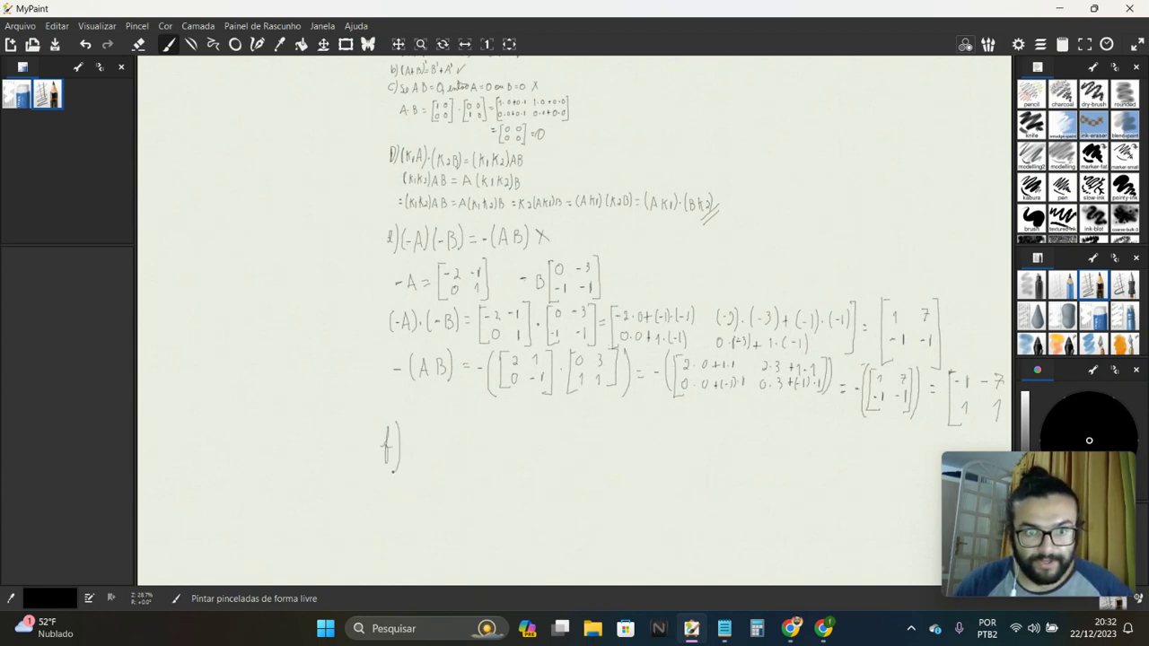
Step: Check the exercise image, then return to items d) and e) and zoom out to show f)
{"action": "left_click_drag", "start_coordinate": [399, 44], "coordinate": [361, 142]}
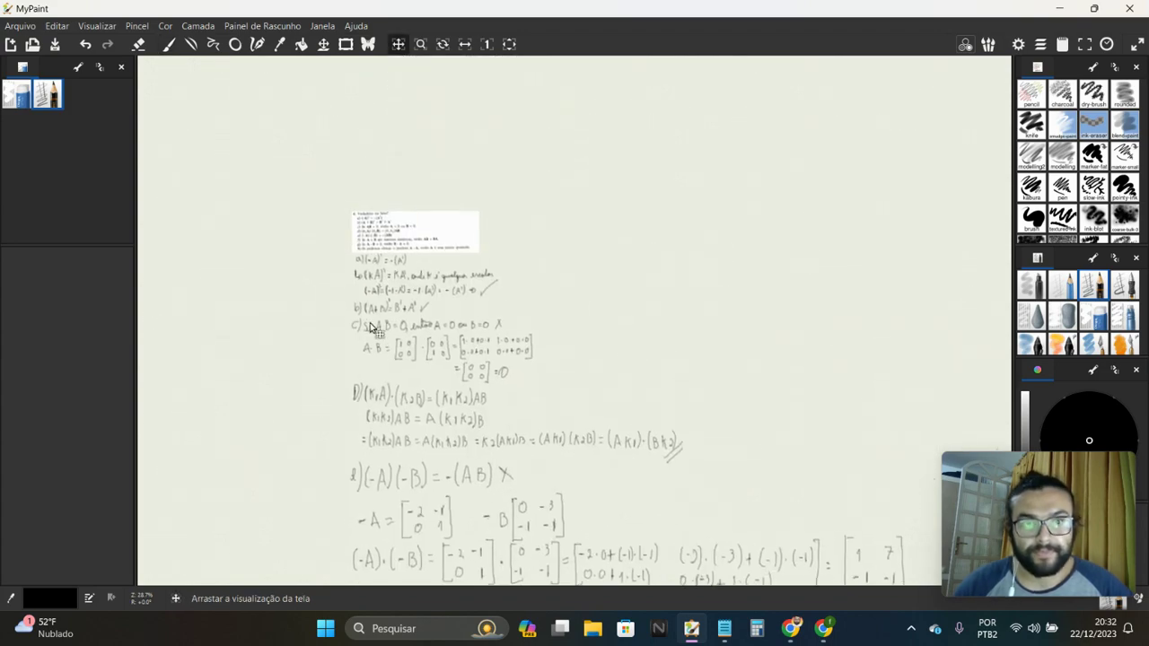
{"action": "scroll", "coordinate": [395, 265], "scroll_direction": "up", "scroll_amount": 4}
{"action": "scroll", "coordinate": [396, 258], "scroll_direction": "up", "scroll_amount": 4}
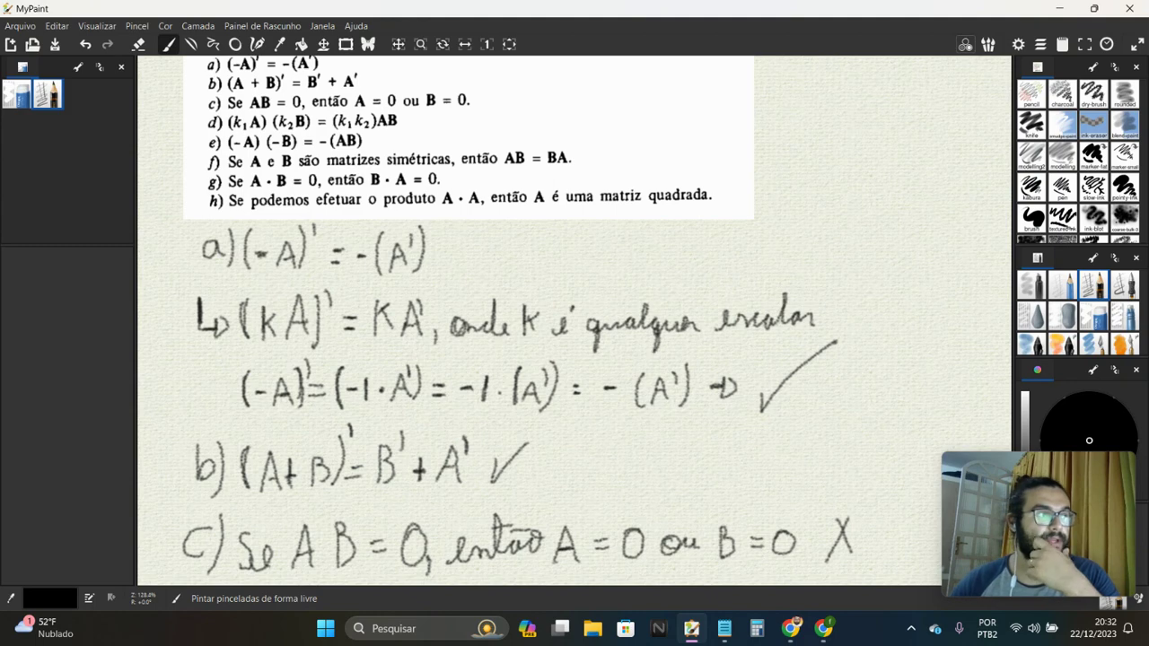
{"action": "left_click_drag", "start_coordinate": [379, 425], "coordinate": [458, 453]}
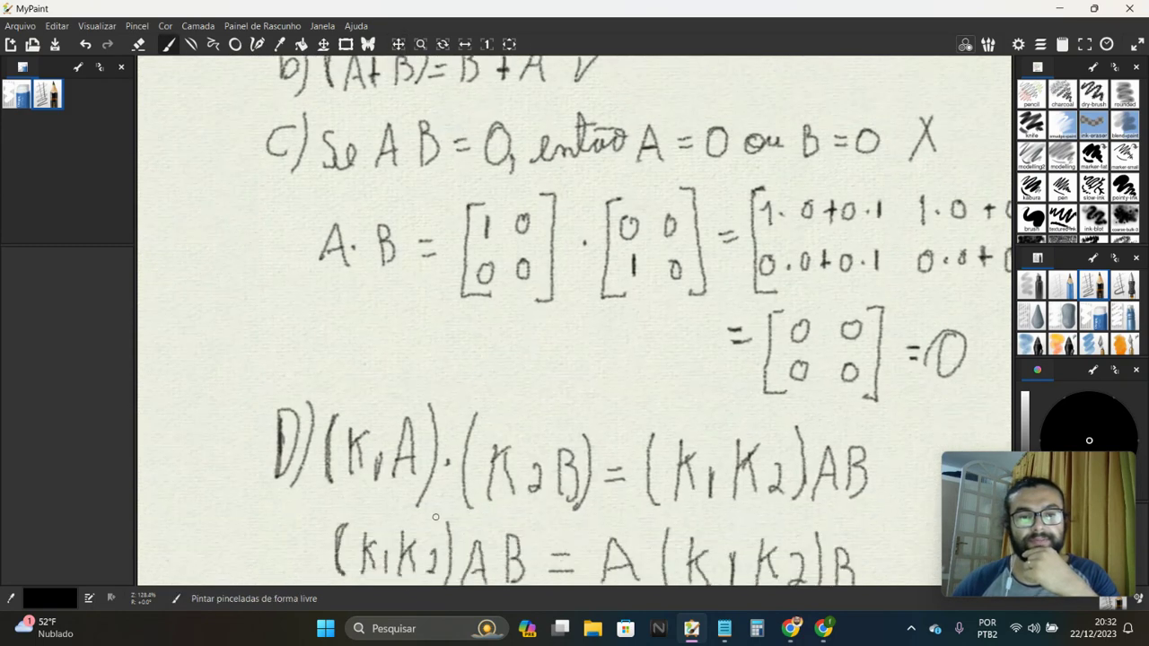
{"action": "scroll", "coordinate": [458, 454], "scroll_direction": "down", "scroll_amount": 5}
{"action": "scroll", "coordinate": [467, 449], "scroll_direction": "down", "scroll_amount": 1}
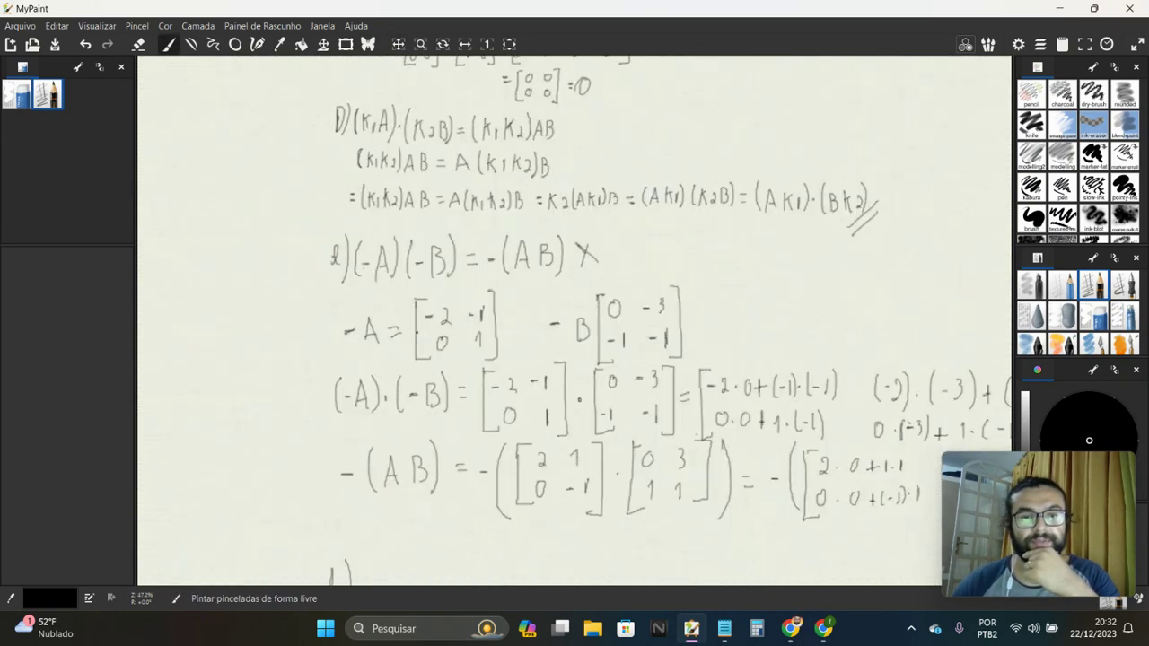
{"action": "key", "text": "minus"}
{"action": "scroll", "coordinate": [431, 377], "scroll_direction": "down", "scroll_amount": 5}
{"action": "key", "text": "minus"}
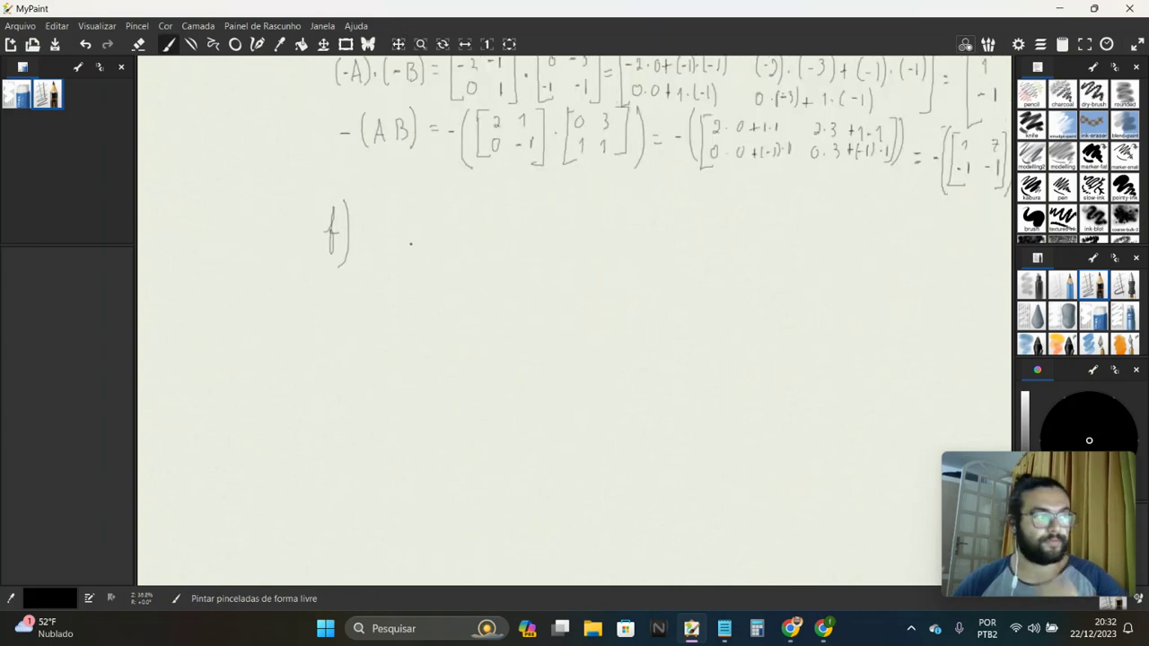
Step: Write A·B = [2 0; 0 1]·[2 1; 1 0] after the f) label
{"action": "mouse_move", "coordinate": [356, 251]}
{"action": "left_mouse_down"}
{"action": "mouse_move", "coordinate": [364, 218]}
{"action": "mouse_move", "coordinate": [372, 251]}
{"action": "mouse_move", "coordinate": [392, 250]}
{"action": "left_mouse_up"}
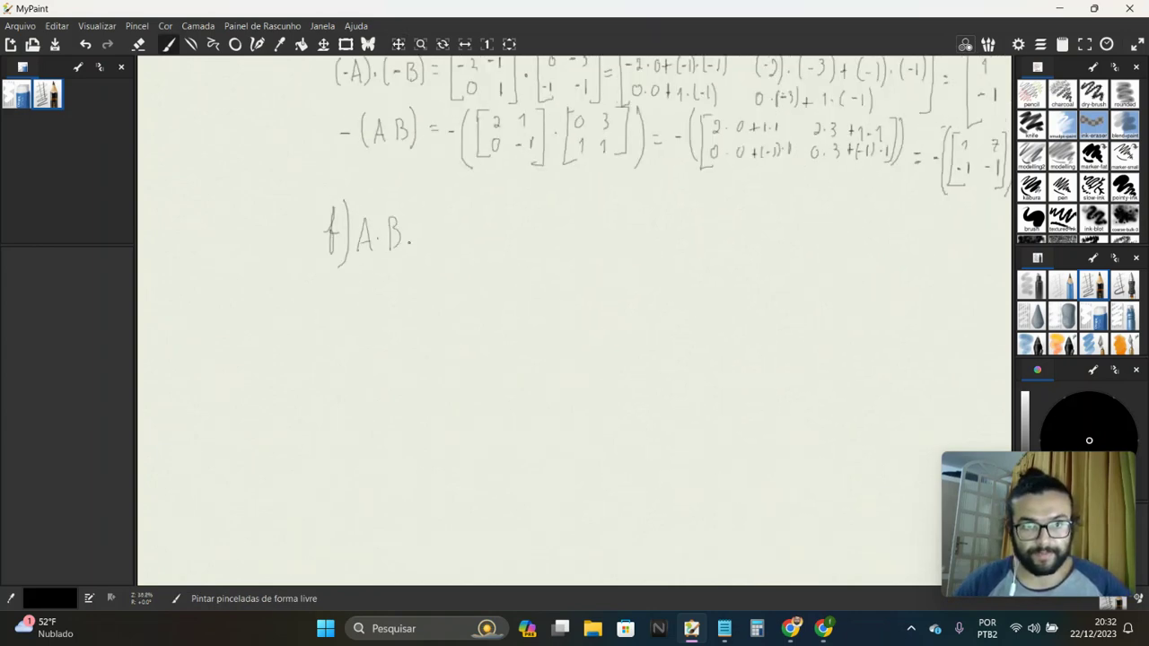
{"action": "left_click", "coordinate": [409, 229]}
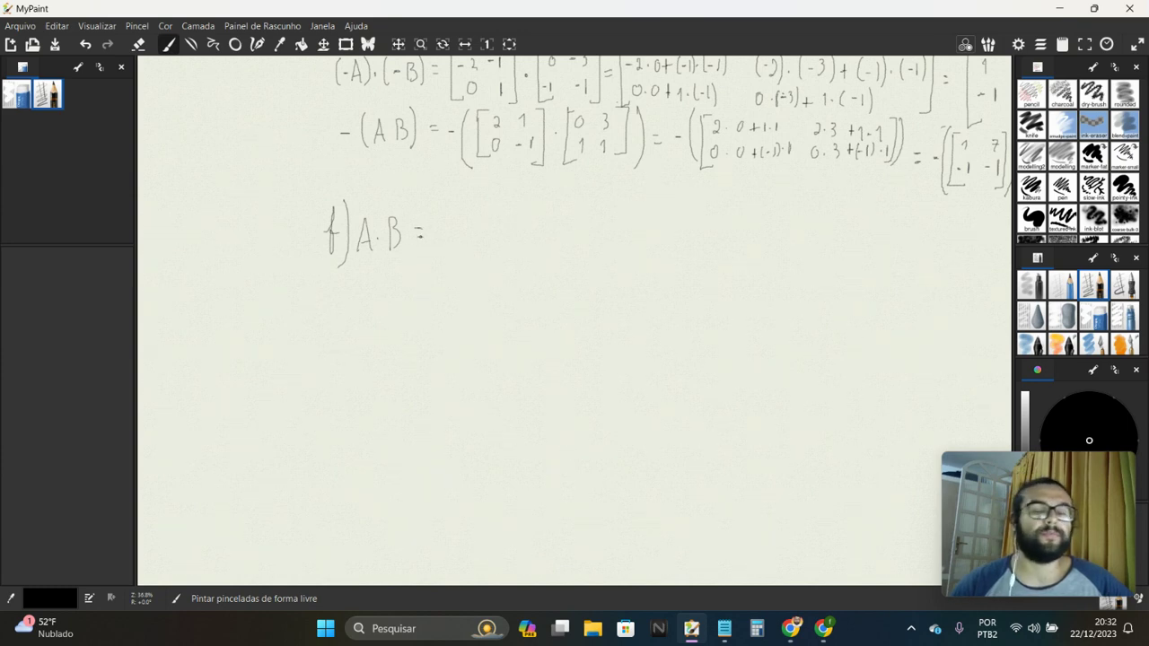
{"action": "mouse_move", "coordinate": [435, 206]}
{"action": "left_mouse_down"}
{"action": "mouse_move", "coordinate": [434, 263]}
{"action": "mouse_move", "coordinate": [446, 265]}
{"action": "left_mouse_up"}
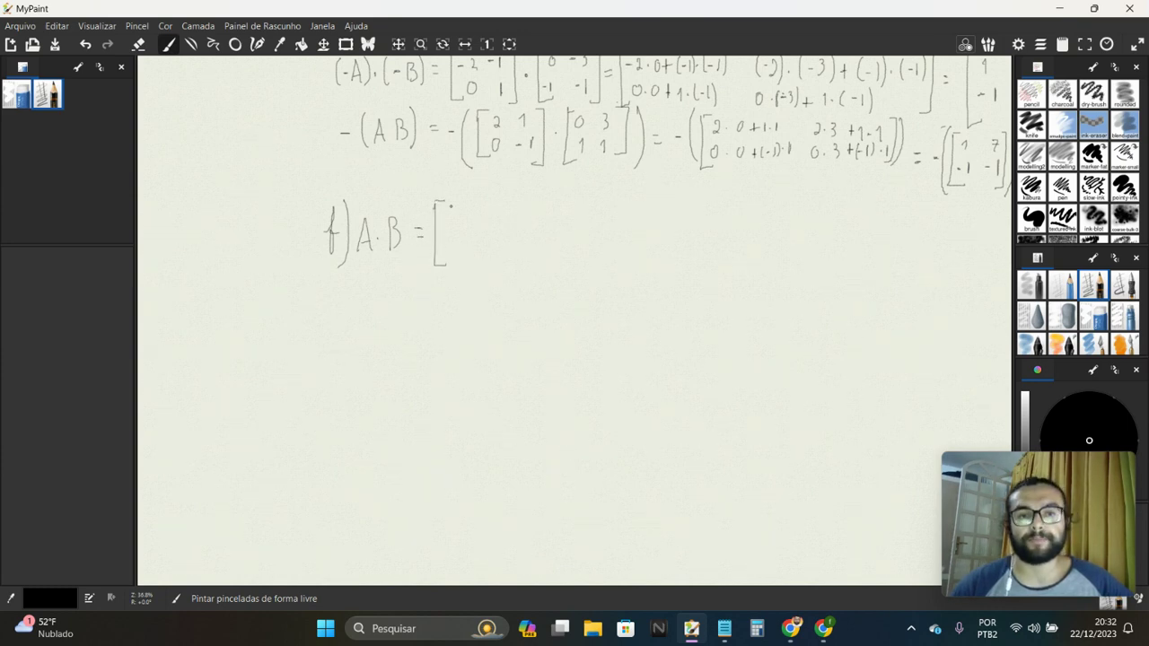
{"action": "mouse_move", "coordinate": [449, 212]}
{"action": "left_mouse_down"}
{"action": "mouse_move", "coordinate": [452, 239]}
{"action": "mouse_move", "coordinate": [478, 215]}
{"action": "mouse_move", "coordinate": [492, 264]}
{"action": "left_mouse_up"}
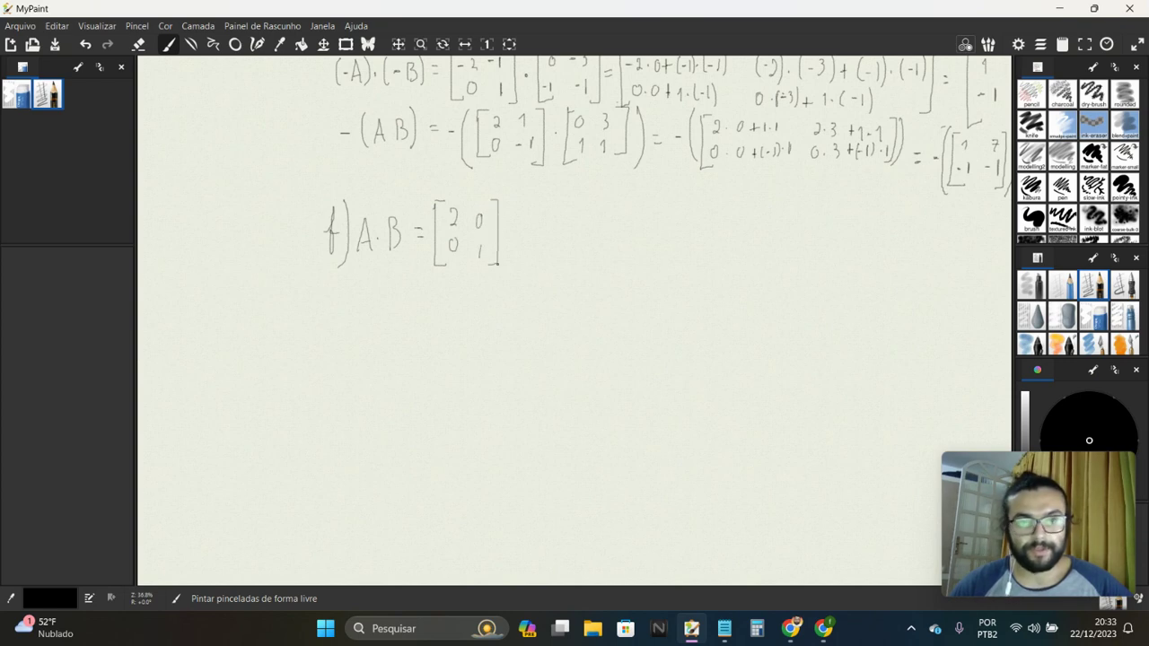
{"action": "left_click", "coordinate": [517, 231]}
{"action": "mouse_move", "coordinate": [524, 226]}
{"action": "left_mouse_down"}
{"action": "mouse_move", "coordinate": [525, 272]}
{"action": "mouse_move", "coordinate": [536, 271]}
{"action": "left_mouse_up"}
{"action": "mouse_move", "coordinate": [536, 211]}
{"action": "left_mouse_down"}
{"action": "mouse_move", "coordinate": [538, 230]}
{"action": "mouse_move", "coordinate": [571, 234]}
{"action": "mouse_move", "coordinate": [544, 266]}
{"action": "mouse_move", "coordinate": [571, 264]}
{"action": "left_mouse_up"}
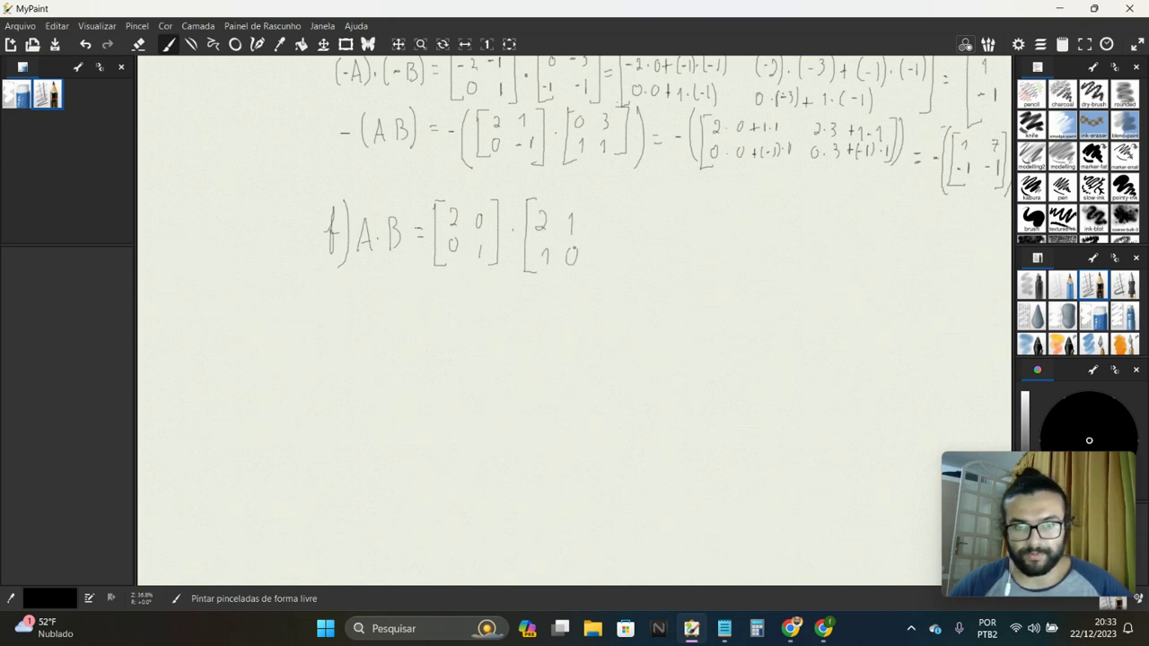
{"action": "mouse_move", "coordinate": [578, 195]}
{"action": "left_mouse_down"}
{"action": "mouse_move", "coordinate": [589, 276]}
{"action": "mouse_move", "coordinate": [577, 280]}
{"action": "left_mouse_up"}
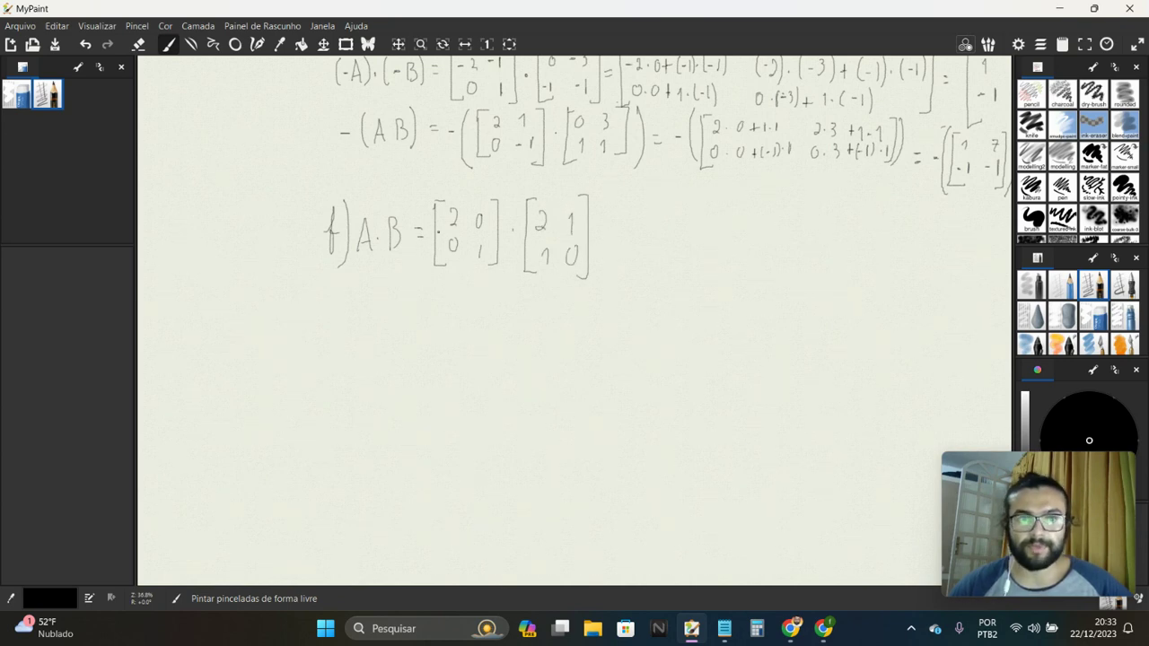
Step: Label the matrices A and B beneath them and add an equals sign
{"action": "mouse_move", "coordinate": [452, 307]}
{"action": "left_mouse_down"}
{"action": "mouse_move", "coordinate": [460, 289]}
{"action": "mouse_move", "coordinate": [467, 307]}
{"action": "left_mouse_up"}
{"action": "left_click_drag", "start_coordinate": [455, 300], "coordinate": [464, 299]}
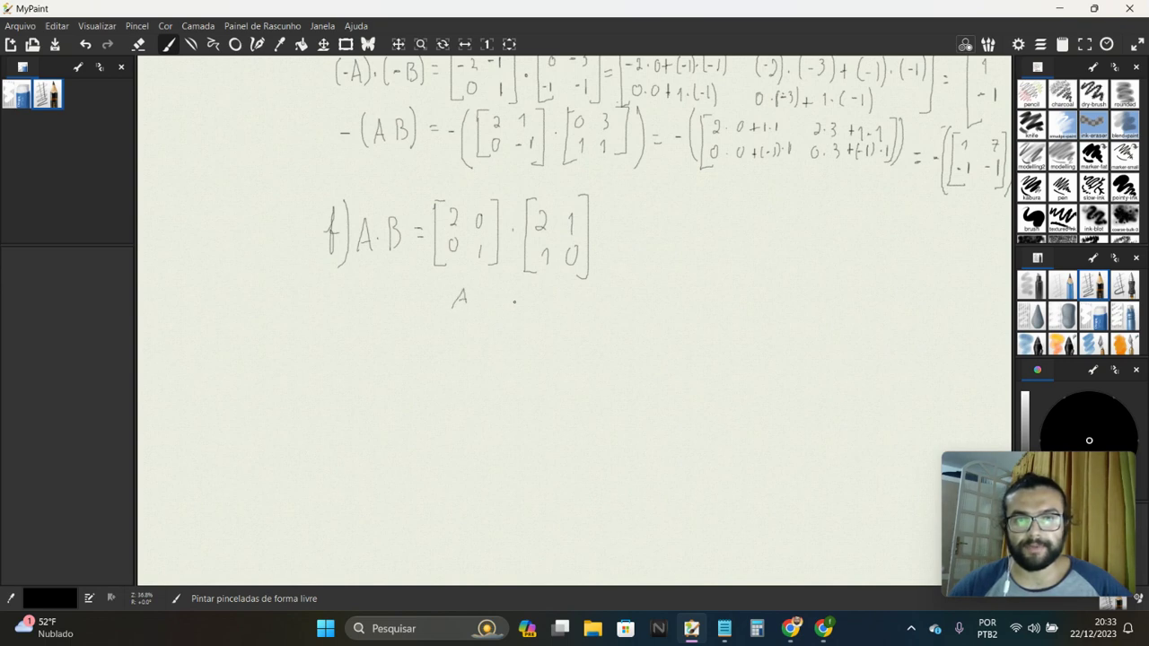
{"action": "left_click_drag", "start_coordinate": [553, 289], "coordinate": [554, 309]}
{"action": "left_click_drag", "start_coordinate": [553, 289], "coordinate": [554, 309]}
{"action": "mouse_move", "coordinate": [599, 238]}
{"action": "left_mouse_down"}
{"action": "mouse_move", "coordinate": [610, 237]}
{"action": "mouse_move", "coordinate": [609, 250]}
{"action": "left_mouse_up"}
{"action": "left_click_drag", "start_coordinate": [759, 307], "coordinate": [579, 318]}
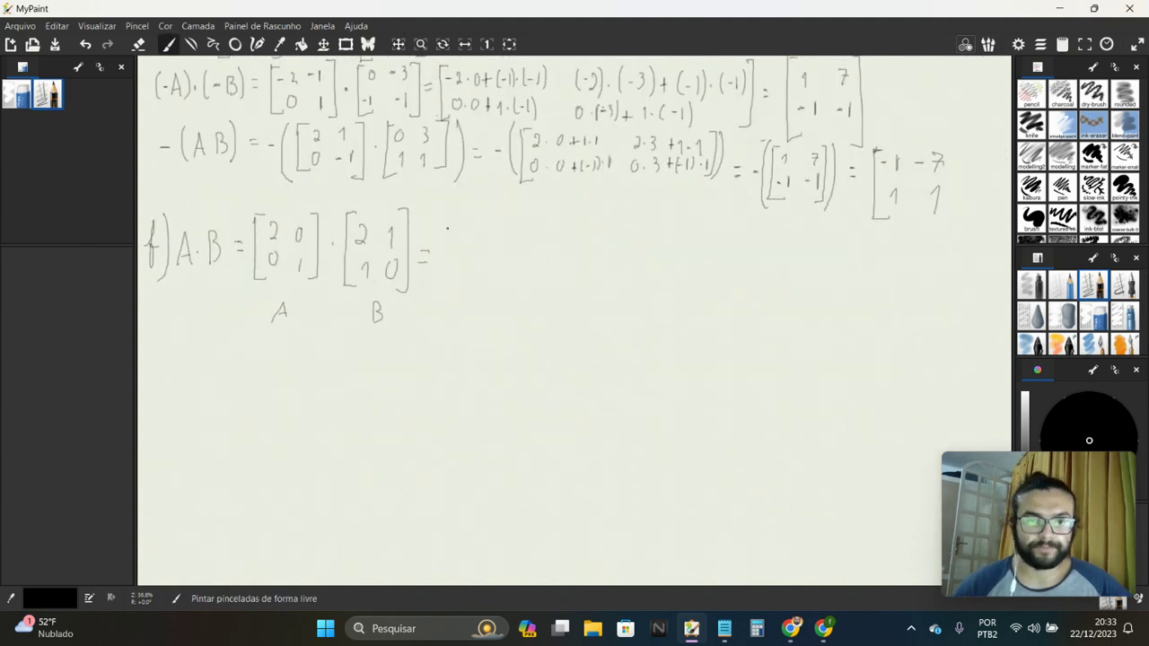
Step: Open the product bracket and write the left-column entries 2·2+0·1 and 0·2+1·1
{"action": "left_click_drag", "start_coordinate": [452, 206], "coordinate": [468, 305]}
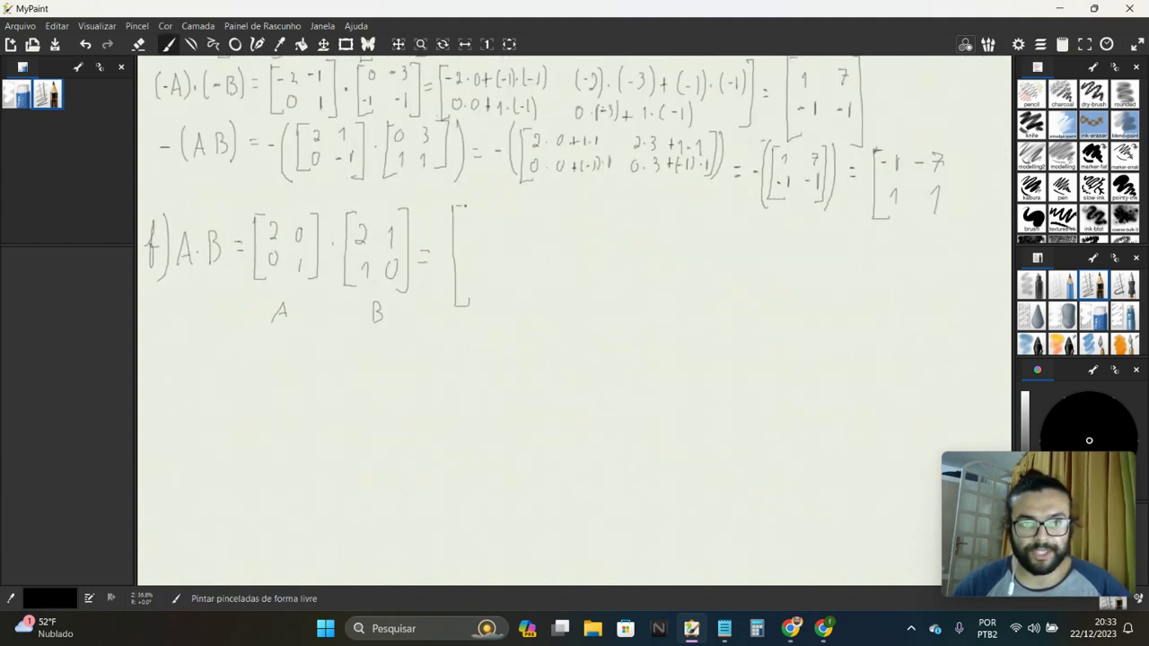
{"action": "key", "text": "ctrl+z"}
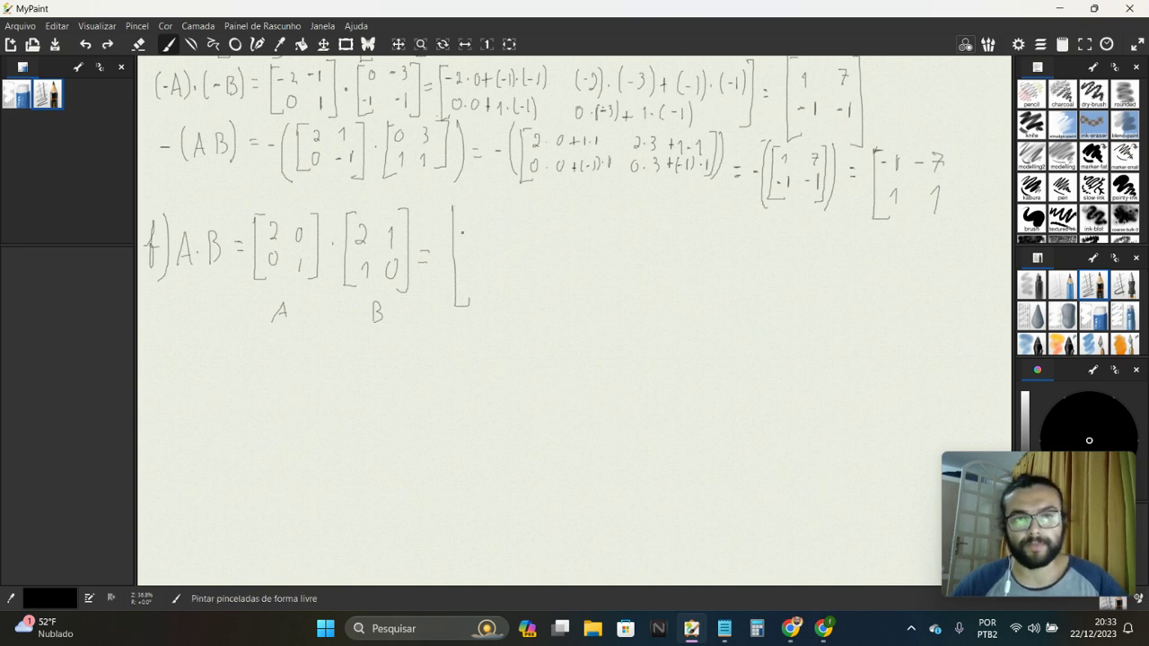
{"action": "key", "text": "ctrl+z"}
{"action": "left_click_drag", "start_coordinate": [455, 212], "coordinate": [461, 292]}
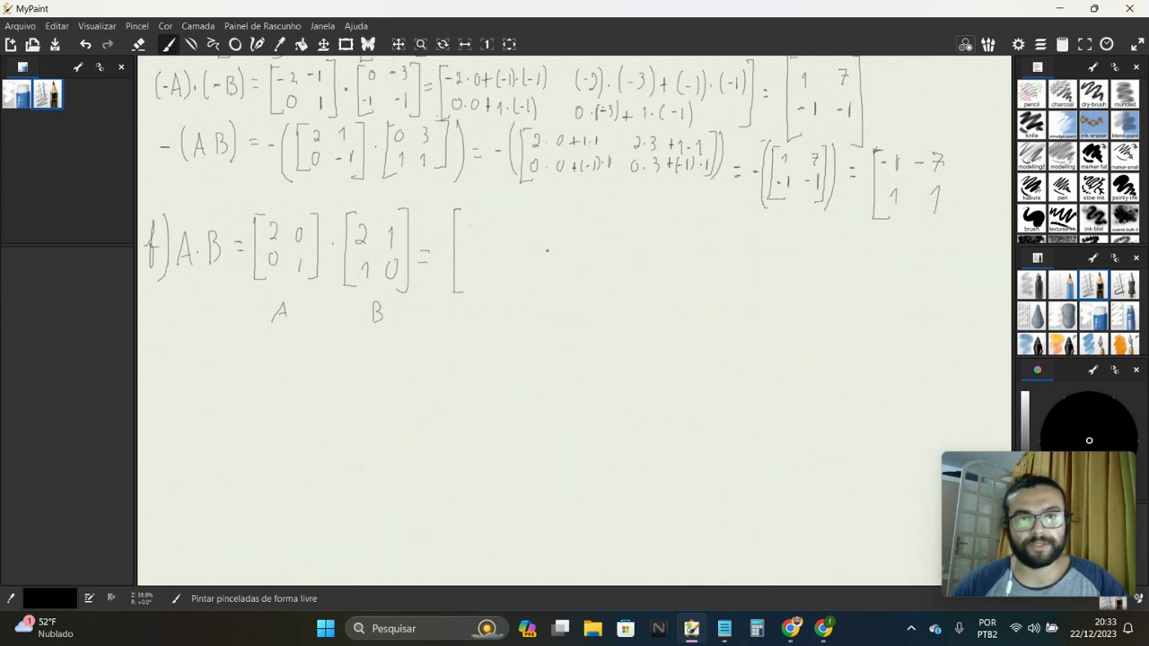
{"action": "left_click_drag", "start_coordinate": [464, 220], "coordinate": [471, 230]}
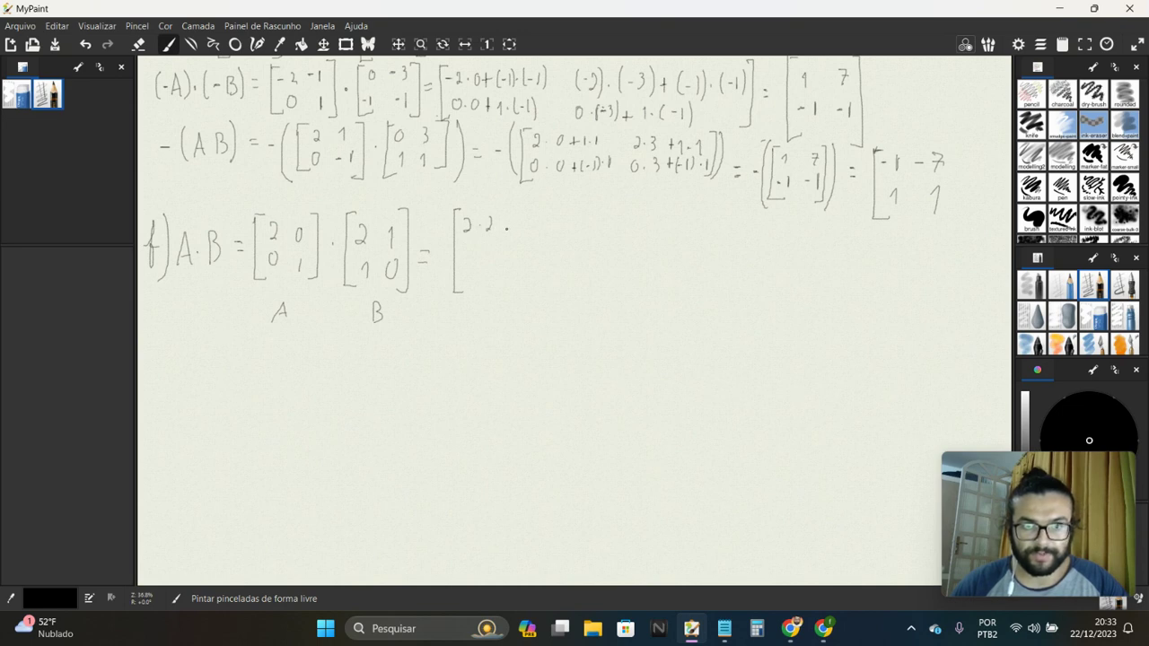
{"action": "left_click_drag", "start_coordinate": [500, 226], "coordinate": [548, 236]}
{"action": "left_click", "coordinate": [535, 231]}
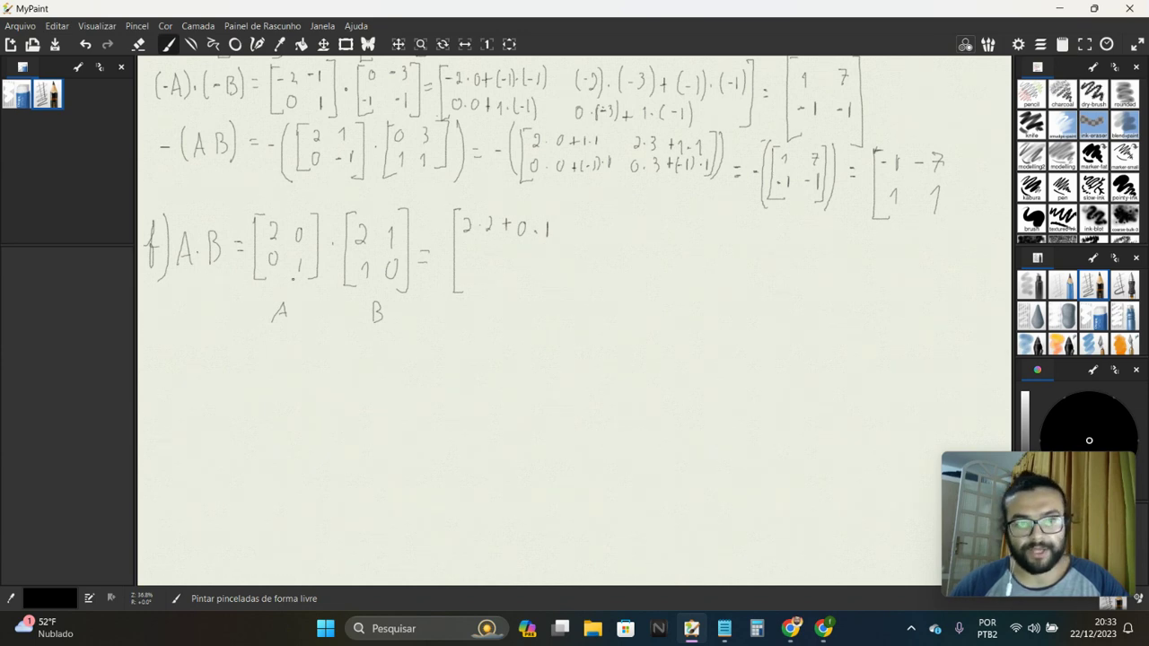
{"action": "left_click_drag", "start_coordinate": [465, 249], "coordinate": [504, 260]}
{"action": "left_click", "coordinate": [475, 257]}
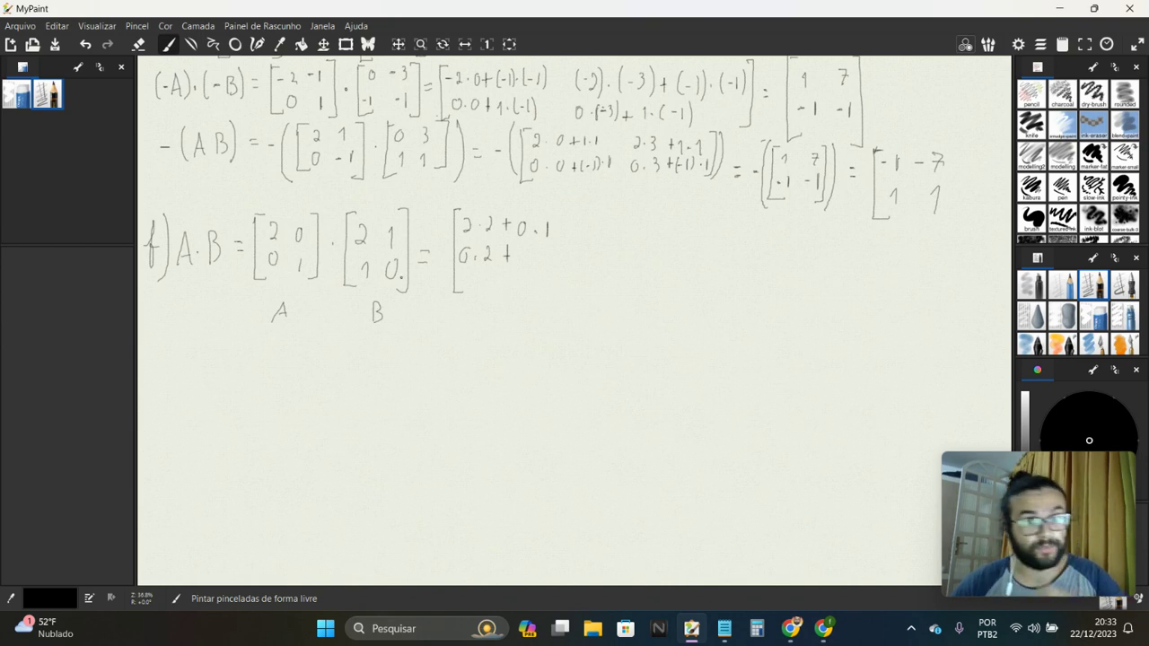
{"action": "left_click", "coordinate": [528, 255]}
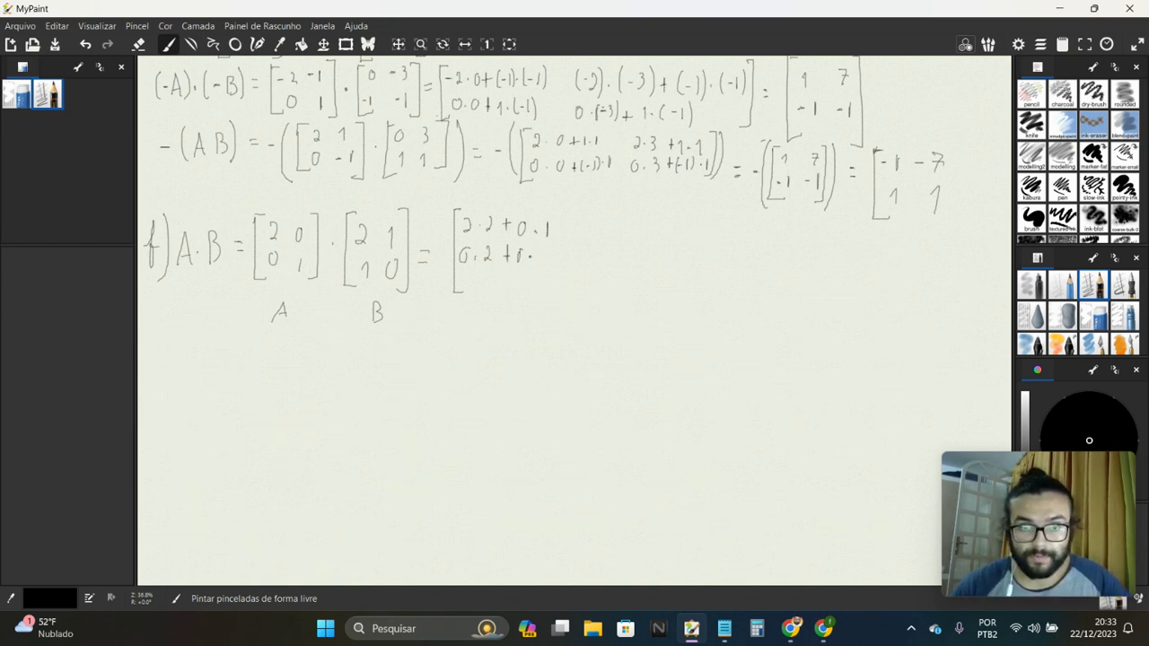
{"action": "left_click_drag", "start_coordinate": [550, 248], "coordinate": [549, 261]}
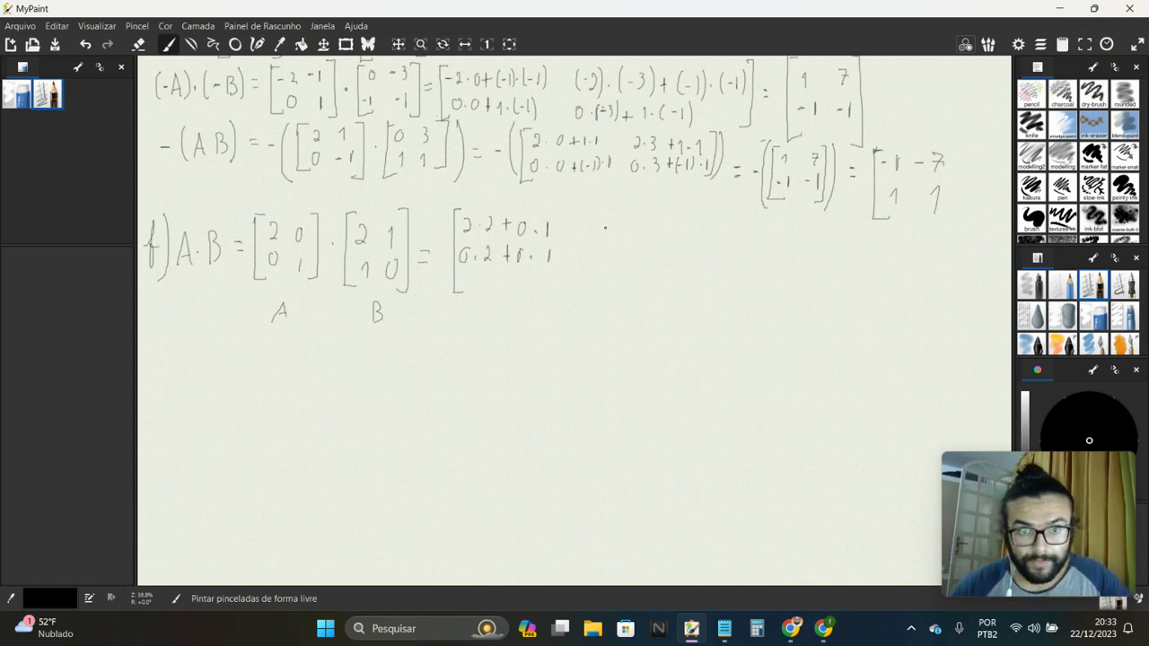
Step: Write the right-column entries 2·1+0·0 and 0·1+1·0 and close the expanded matrix
{"action": "mouse_move", "coordinate": [602, 225]}
{"action": "left_mouse_down"}
{"action": "mouse_move", "coordinate": [612, 238]}
{"action": "mouse_move", "coordinate": [646, 239]}
{"action": "left_mouse_up"}
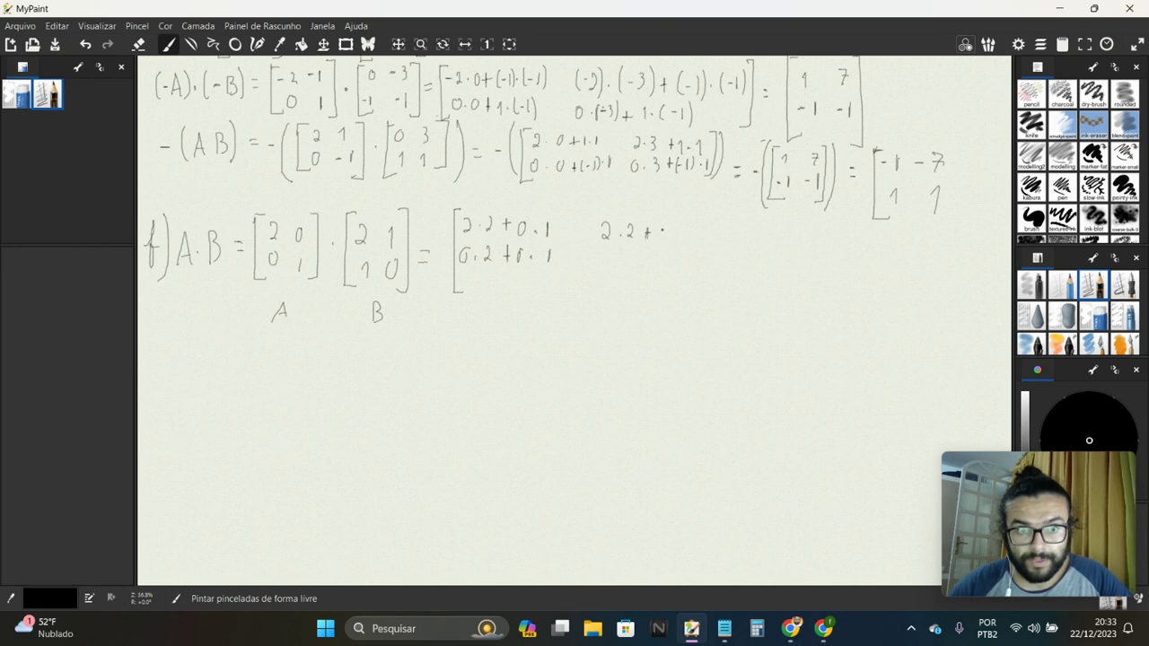
{"action": "left_click_drag", "start_coordinate": [664, 230], "coordinate": [664, 230]}
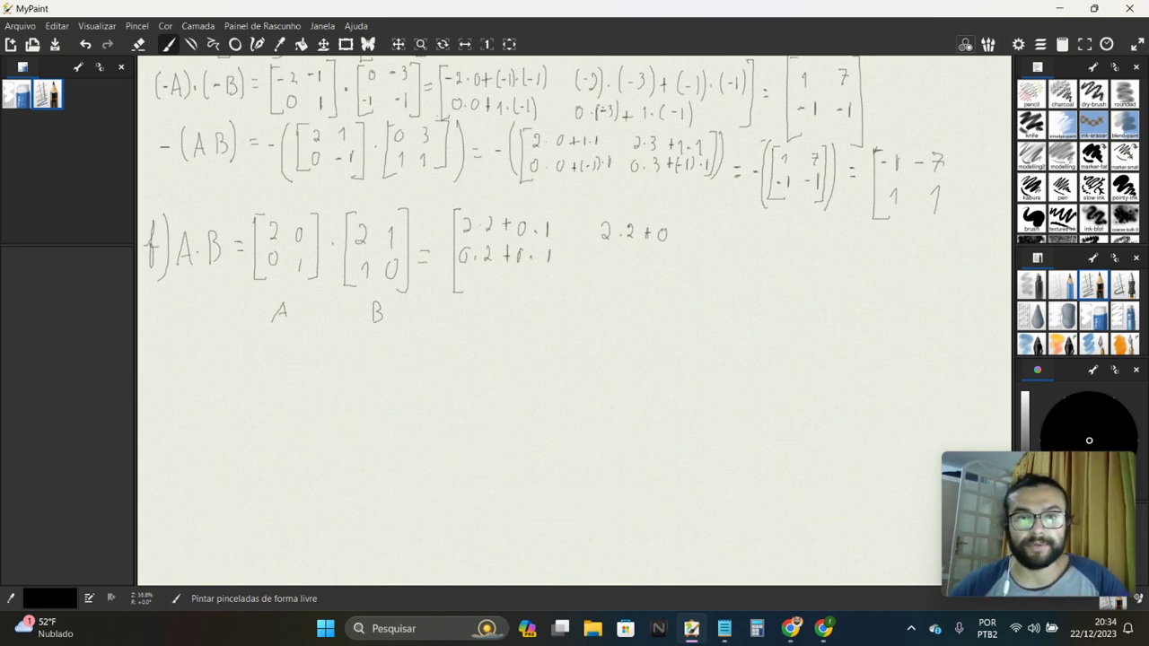
{"action": "left_click_drag", "start_coordinate": [628, 225], "coordinate": [631, 239]}
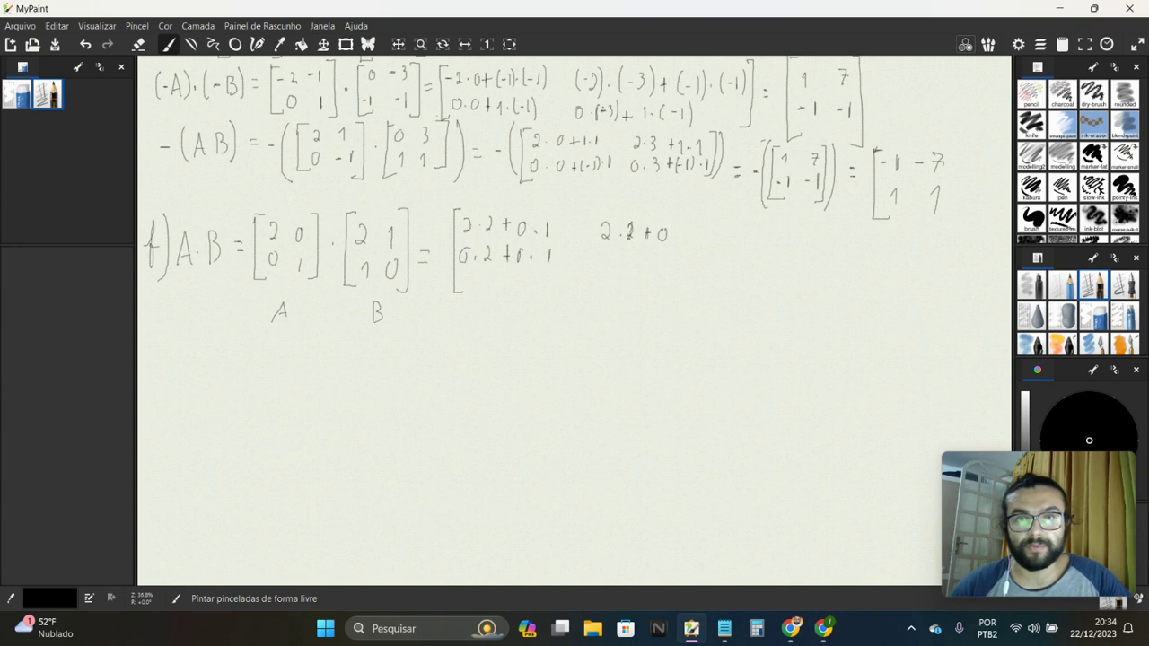
{"action": "left_click", "coordinate": [675, 236]}
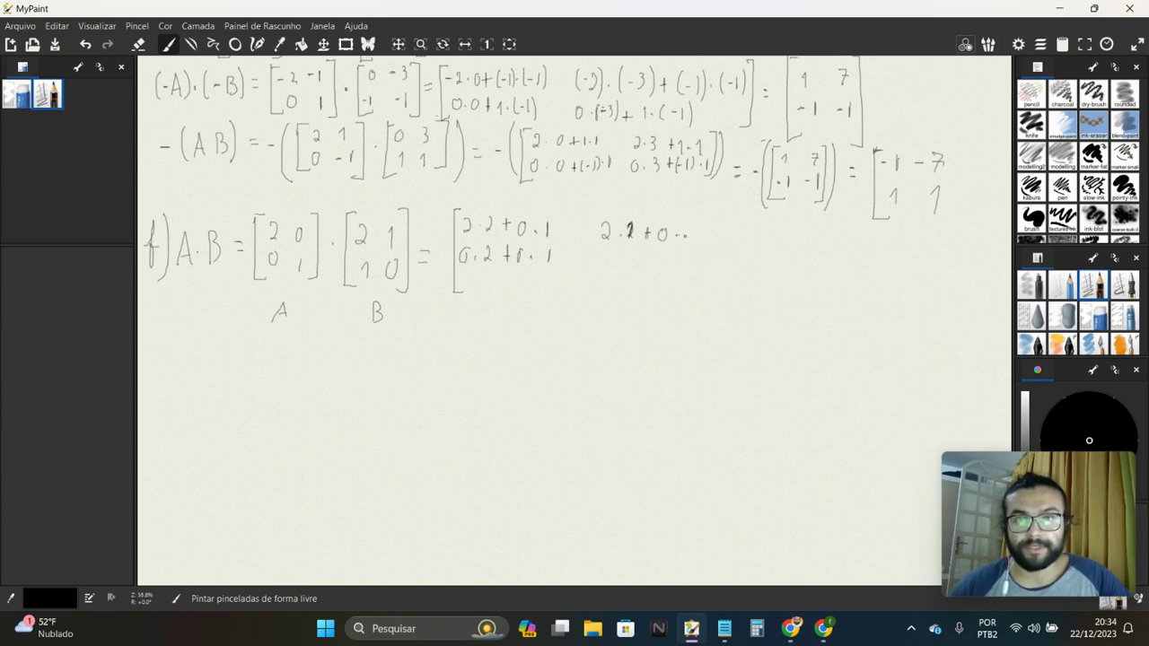
{"action": "left_click_drag", "start_coordinate": [691, 230], "coordinate": [689, 230]}
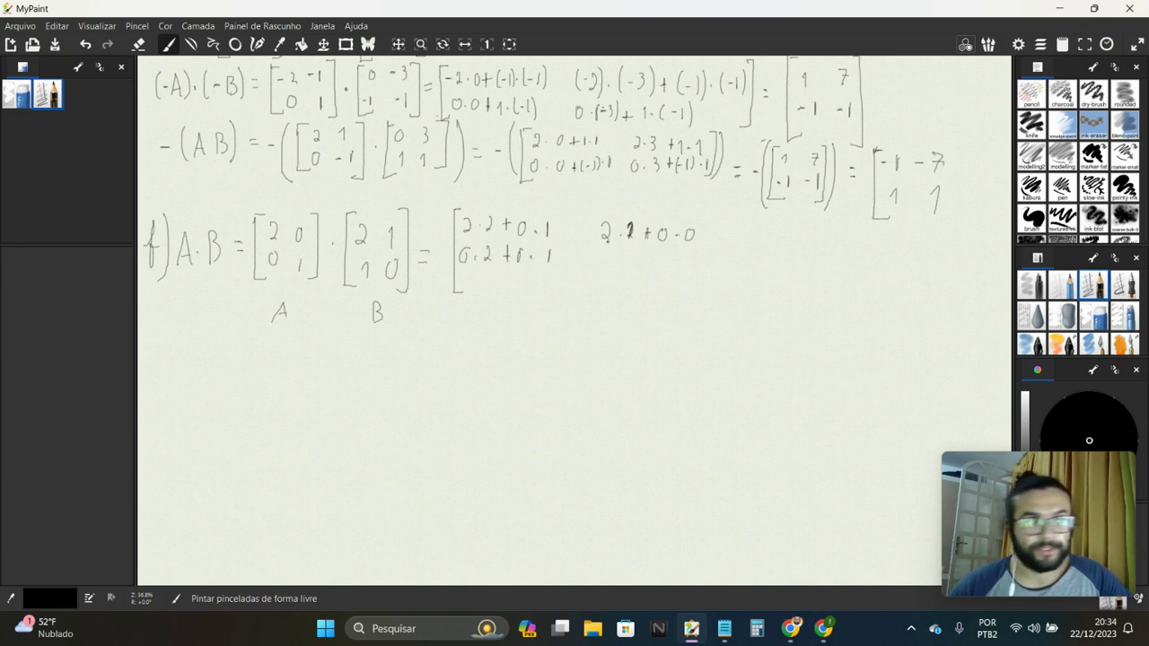
{"action": "left_click_drag", "start_coordinate": [605, 257], "coordinate": [658, 265]}
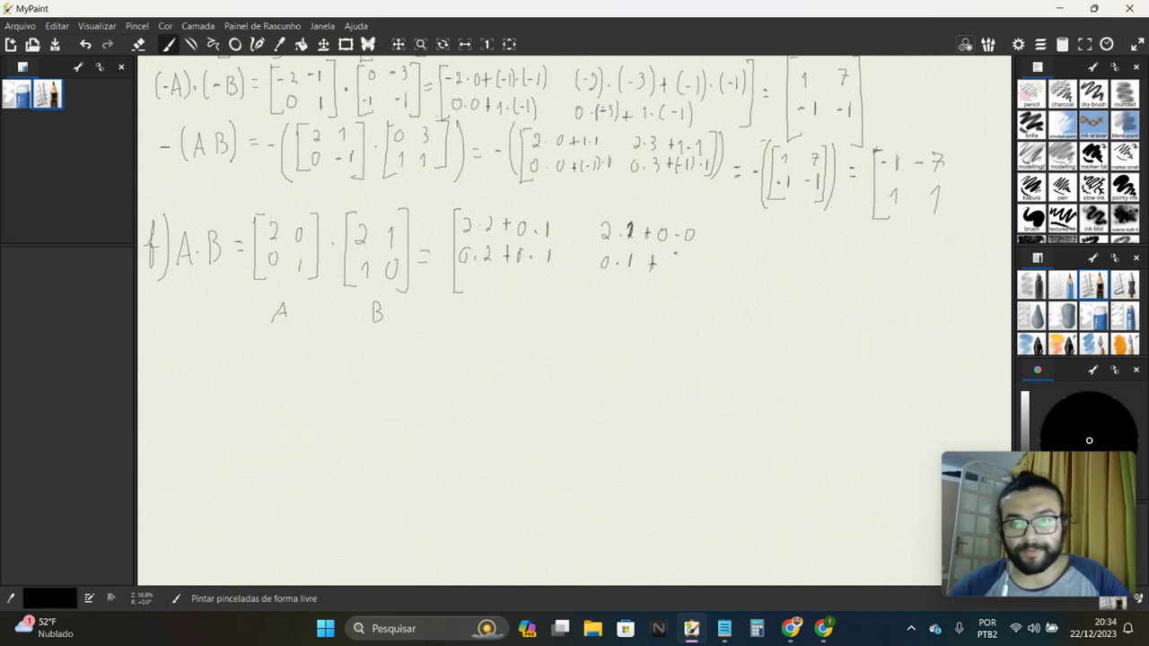
{"action": "mouse_move", "coordinate": [666, 255]}
{"action": "left_mouse_down"}
{"action": "mouse_move", "coordinate": [666, 268]}
{"action": "mouse_move", "coordinate": [685, 254]}
{"action": "left_mouse_up"}
{"action": "left_click", "coordinate": [675, 261]}
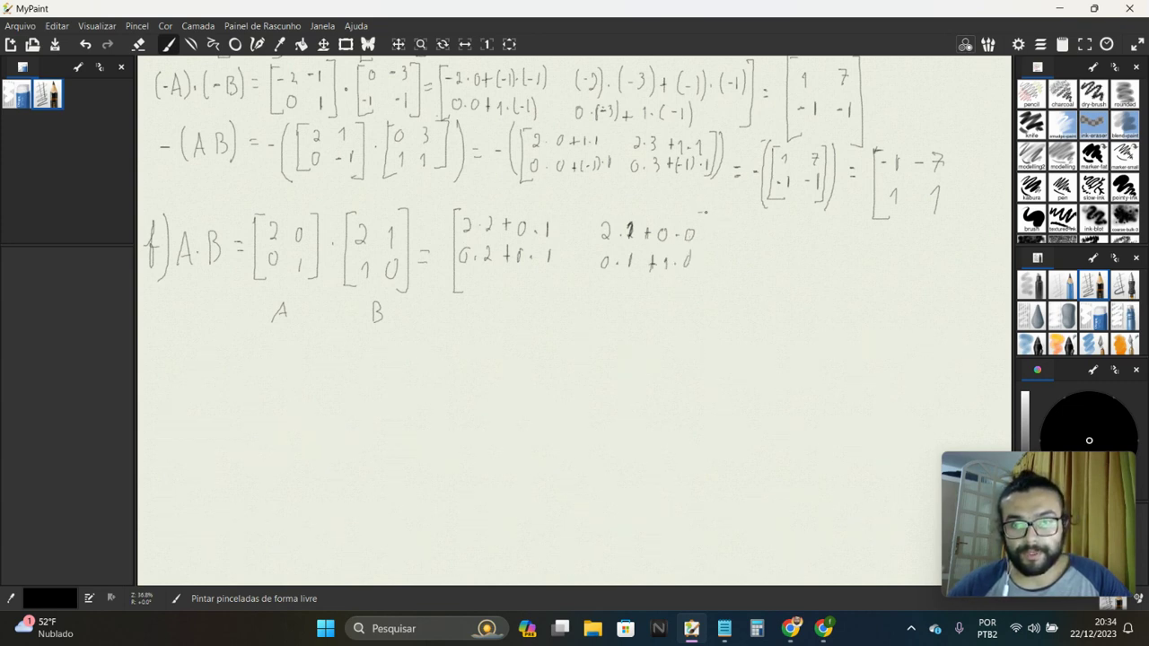
{"action": "mouse_move", "coordinate": [705, 212]}
{"action": "left_mouse_down"}
{"action": "mouse_move", "coordinate": [698, 284]}
{"action": "mouse_move", "coordinate": [732, 250]}
{"action": "left_mouse_up"}
Step: Add '= [4 2; 1 0]' as the A·B result, then write B·A below
{"action": "mouse_move", "coordinate": [721, 258]}
{"action": "left_mouse_down"}
{"action": "mouse_move", "coordinate": [741, 283]}
{"action": "mouse_move", "coordinate": [750, 222]}
{"action": "mouse_move", "coordinate": [766, 239]}
{"action": "left_mouse_up"}
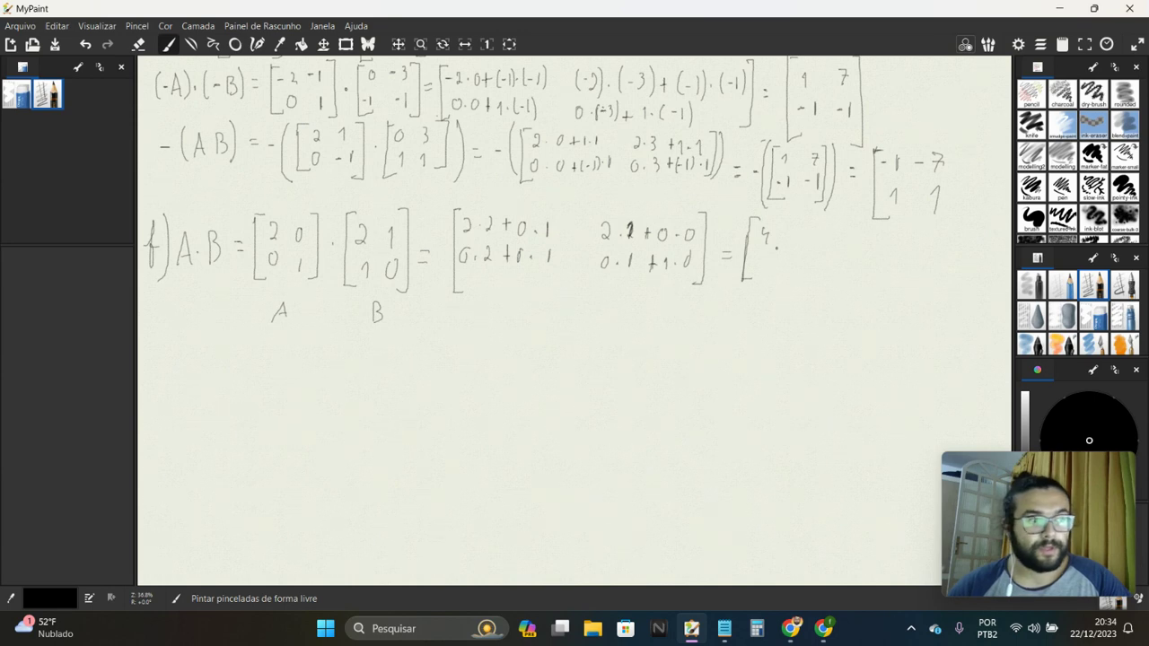
{"action": "left_click_drag", "start_coordinate": [792, 240], "coordinate": [798, 244]}
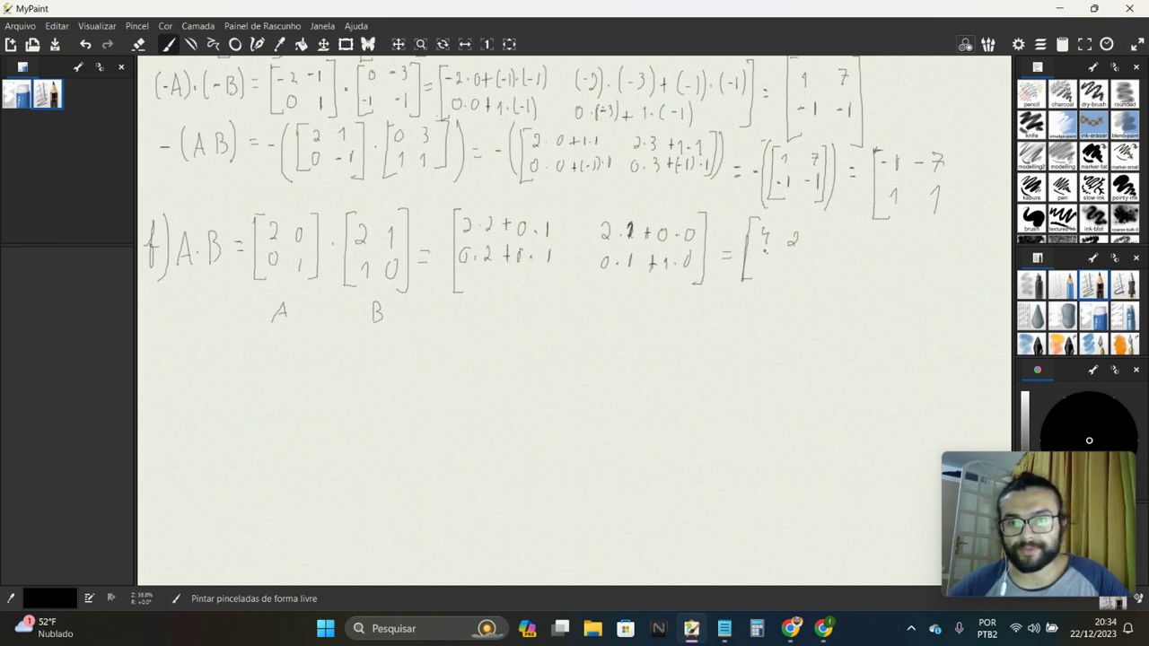
{"action": "left_click_drag", "start_coordinate": [764, 263], "coordinate": [795, 263]}
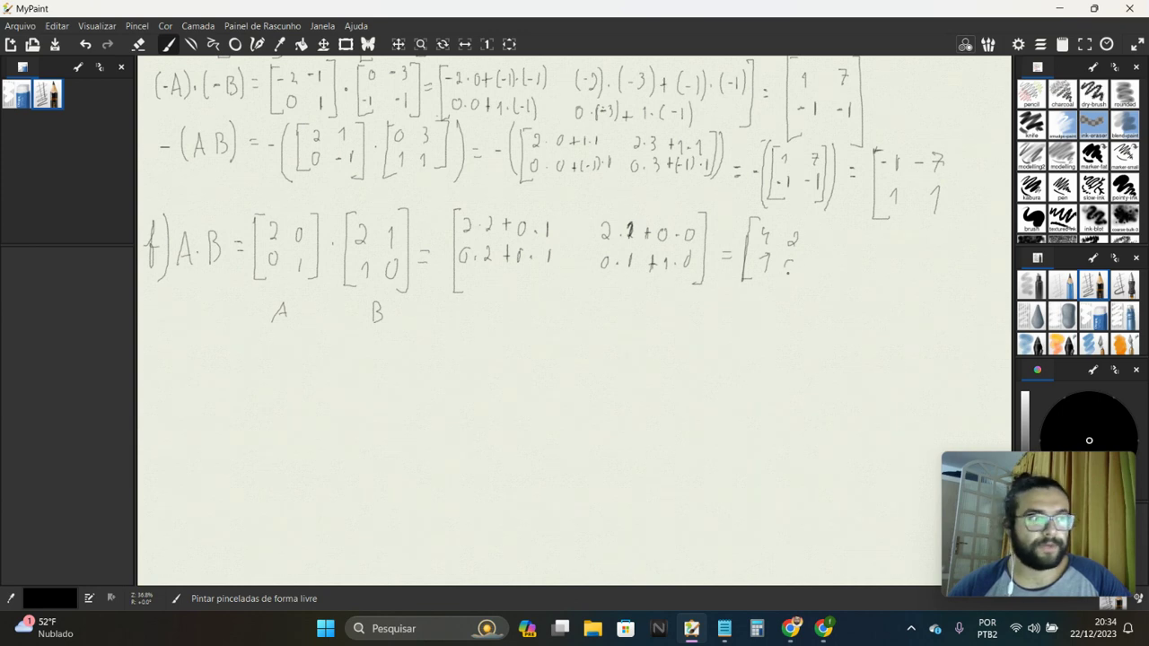
{"action": "left_click_drag", "start_coordinate": [808, 216], "coordinate": [795, 284]}
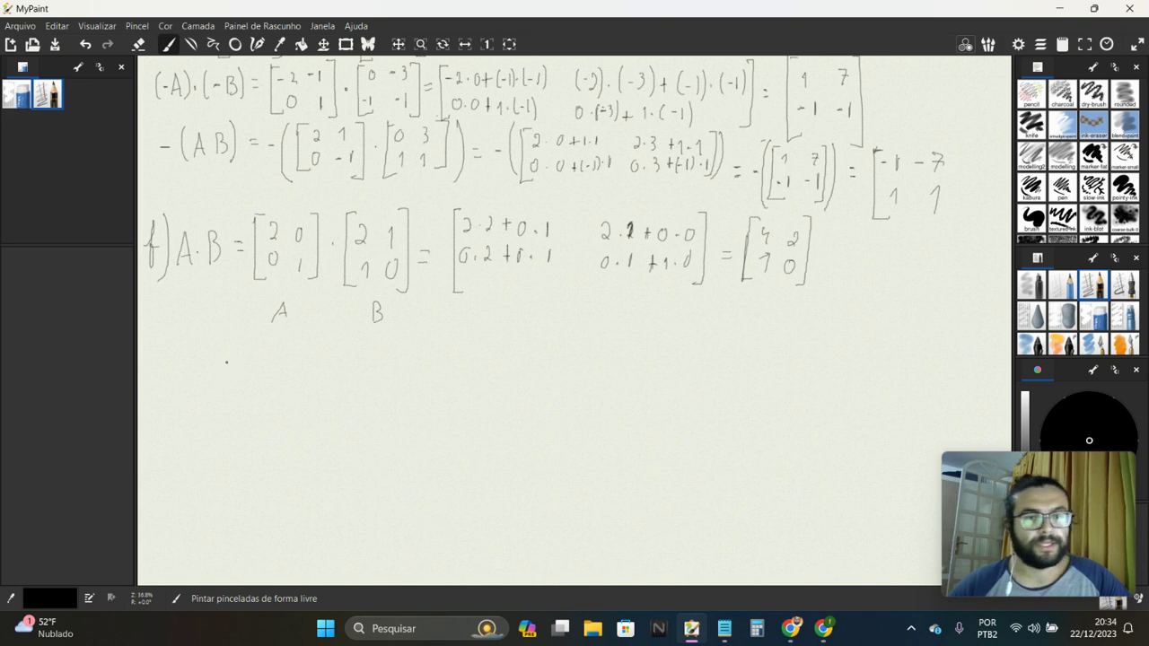
{"action": "left_click_drag", "start_coordinate": [182, 343], "coordinate": [181, 367]}
{"action": "mouse_move", "coordinate": [182, 342]}
{"action": "left_mouse_down"}
{"action": "mouse_move", "coordinate": [184, 367]}
{"action": "mouse_move", "coordinate": [245, 352]}
{"action": "left_mouse_up"}
{"action": "left_click", "coordinate": [205, 355]}
Step: Write B·A's factors '= [2 1; 1 0]·[2 0; 0 1] =' and open the expanded-product bracket
{"action": "mouse_move", "coordinate": [235, 360]}
{"action": "left_mouse_down"}
{"action": "mouse_move", "coordinate": [254, 363]}
{"action": "mouse_move", "coordinate": [251, 415]}
{"action": "left_mouse_up"}
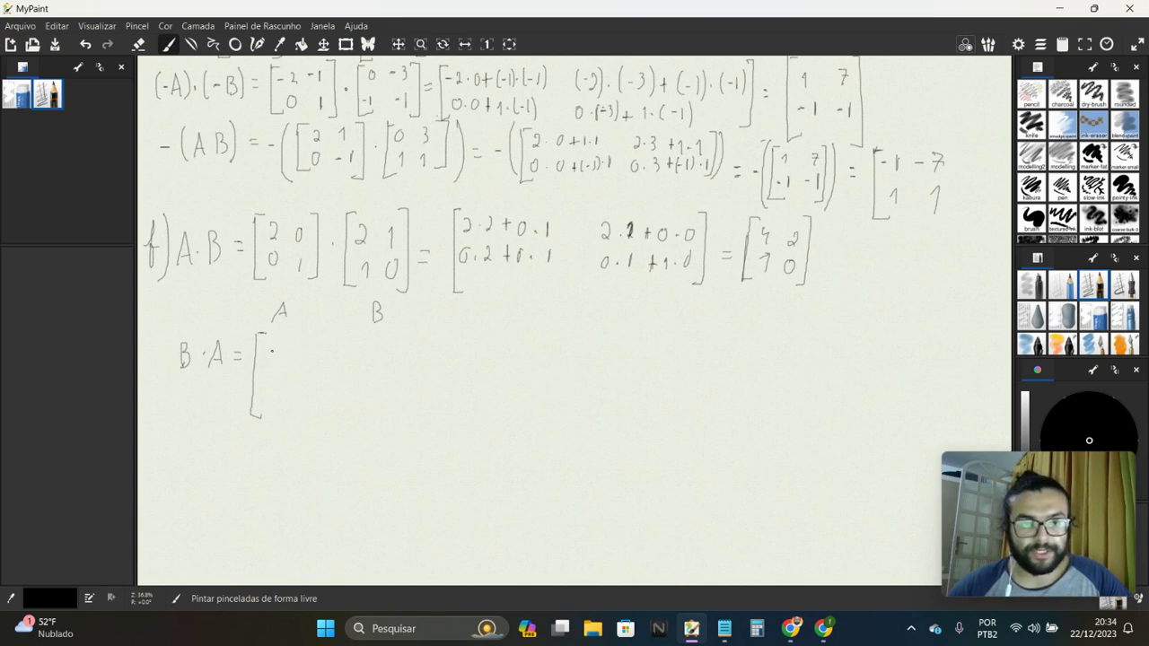
{"action": "left_click_drag", "start_coordinate": [265, 346], "coordinate": [267, 401]}
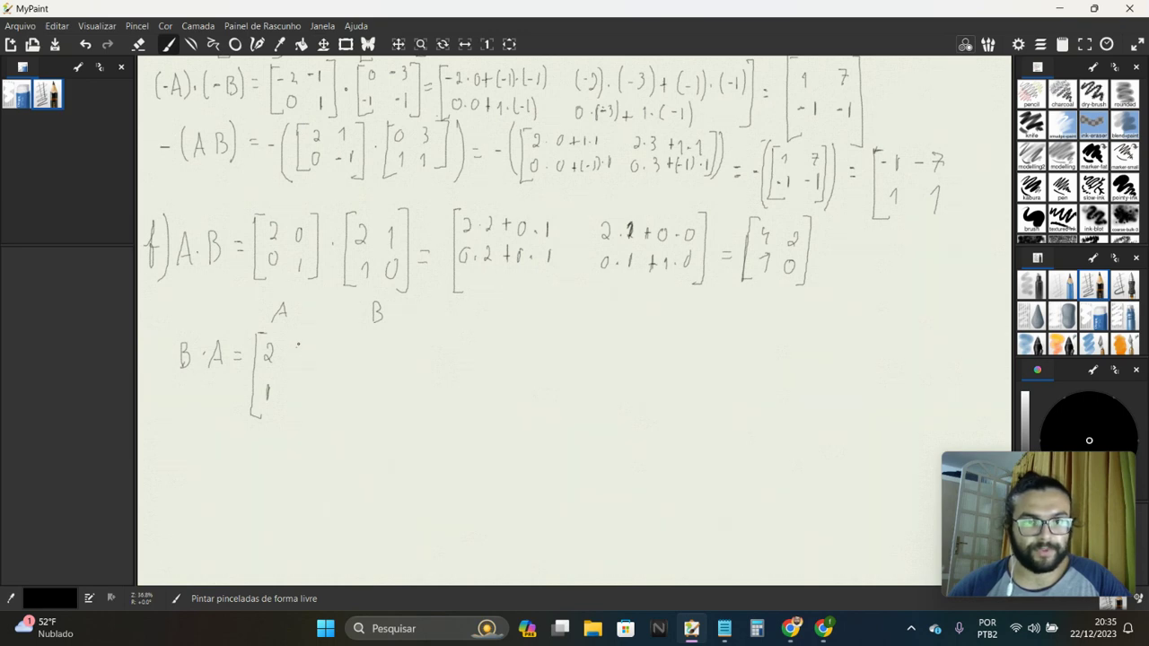
{"action": "left_click_drag", "start_coordinate": [298, 344], "coordinate": [296, 386]}
{"action": "left_click_drag", "start_coordinate": [309, 335], "coordinate": [304, 422]}
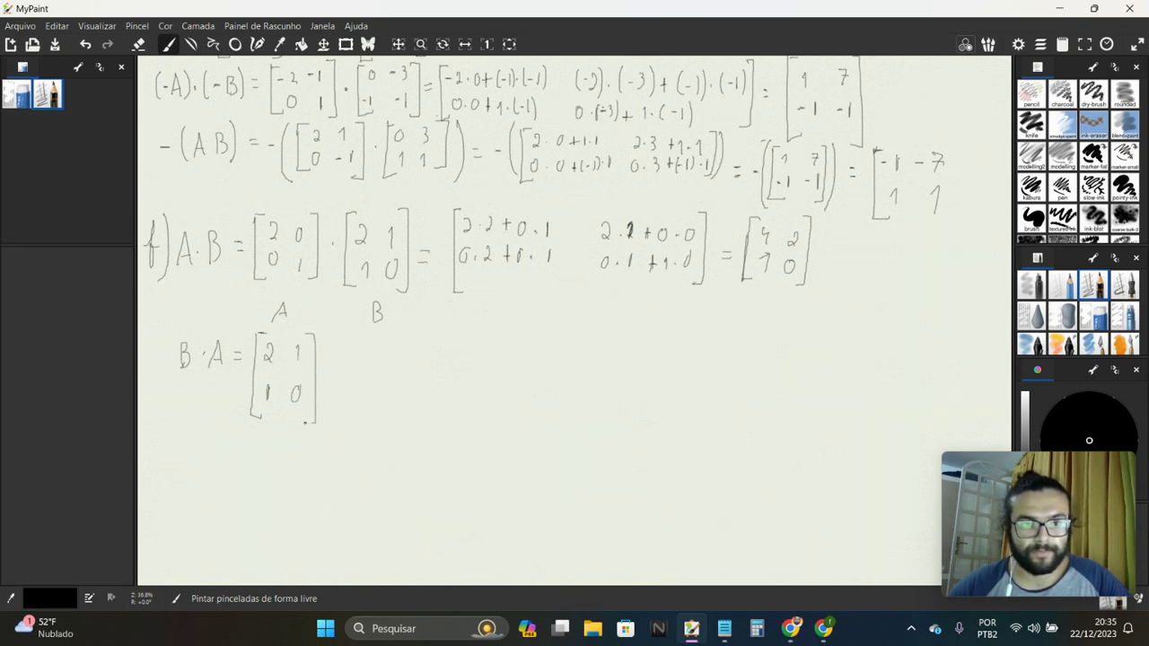
{"action": "left_click_drag", "start_coordinate": [348, 362], "coordinate": [346, 419]}
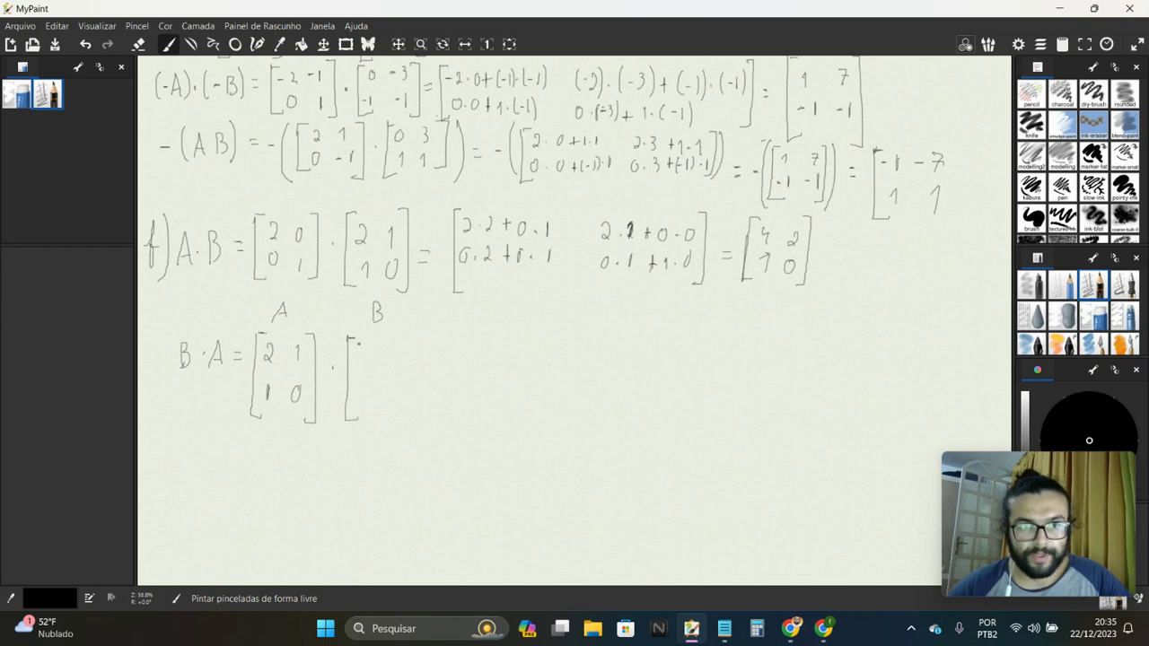
{"action": "mouse_move", "coordinate": [359, 352]}
{"action": "left_mouse_down"}
{"action": "mouse_move", "coordinate": [361, 401]}
{"action": "mouse_move", "coordinate": [391, 354]}
{"action": "mouse_move", "coordinate": [390, 400]}
{"action": "left_mouse_up"}
{"action": "left_click_drag", "start_coordinate": [400, 325], "coordinate": [409, 418]}
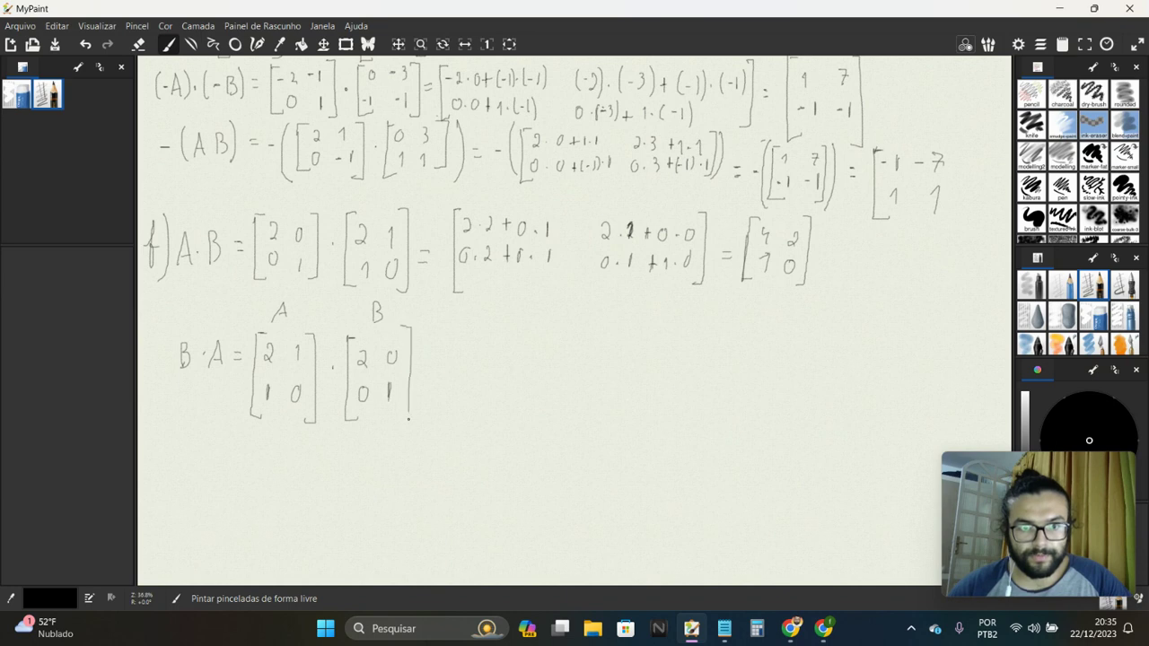
{"action": "left_click_drag", "start_coordinate": [425, 375], "coordinate": [434, 375]}
{"action": "left_click_drag", "start_coordinate": [426, 383], "coordinate": [437, 384]}
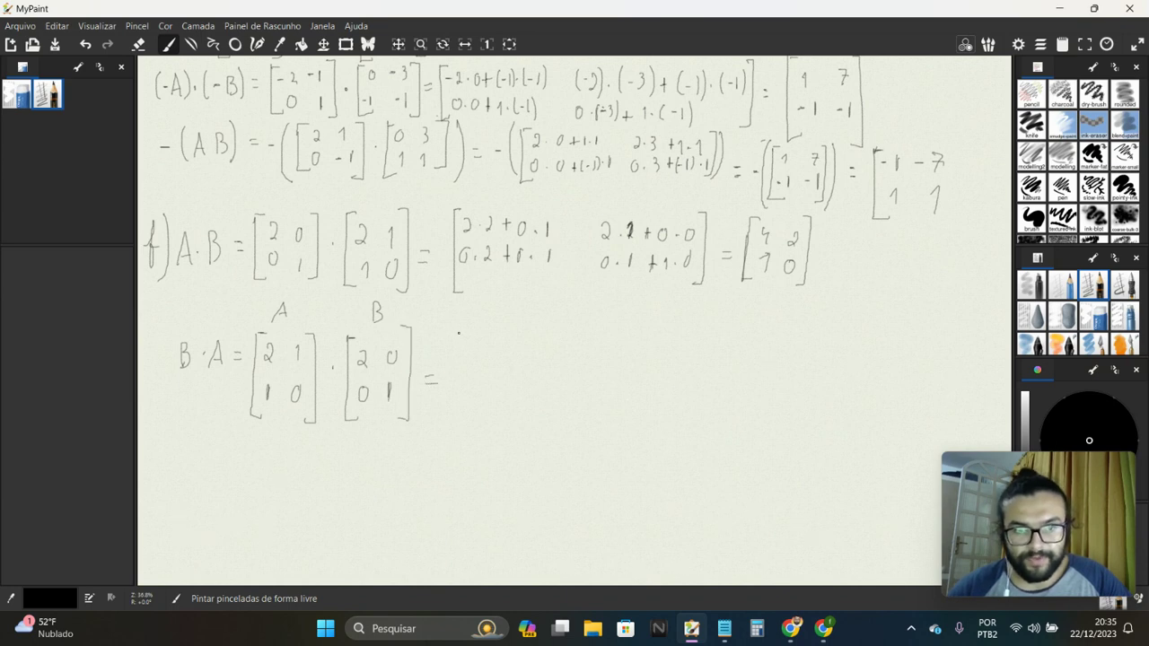
{"action": "left_click_drag", "start_coordinate": [458, 336], "coordinate": [458, 424]}
{"action": "mouse_move", "coordinate": [458, 333]}
{"action": "left_mouse_down"}
{"action": "mouse_move", "coordinate": [485, 357]}
{"action": "mouse_move", "coordinate": [521, 357]}
{"action": "left_mouse_up"}
Step: Write the top-left and second-row B·A terms, undoing the mistaken 1·2+ strokes
{"action": "left_click_drag", "start_coordinate": [517, 351], "coordinate": [560, 359]}
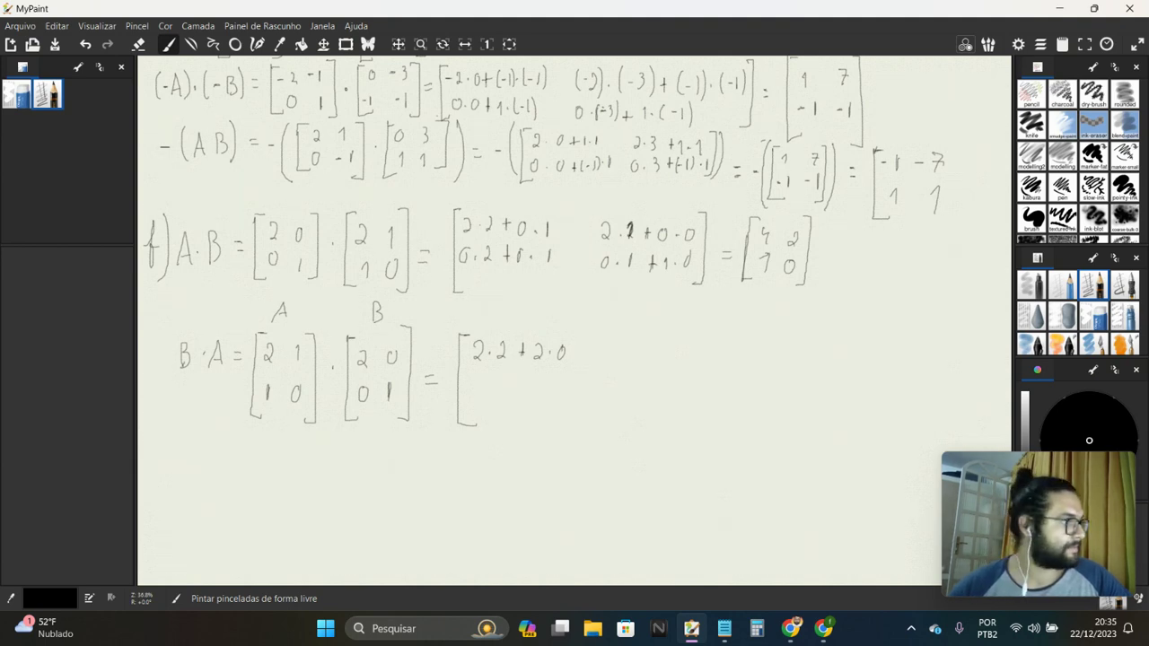
{"action": "left_click_drag", "start_coordinate": [536, 345], "coordinate": [537, 359]}
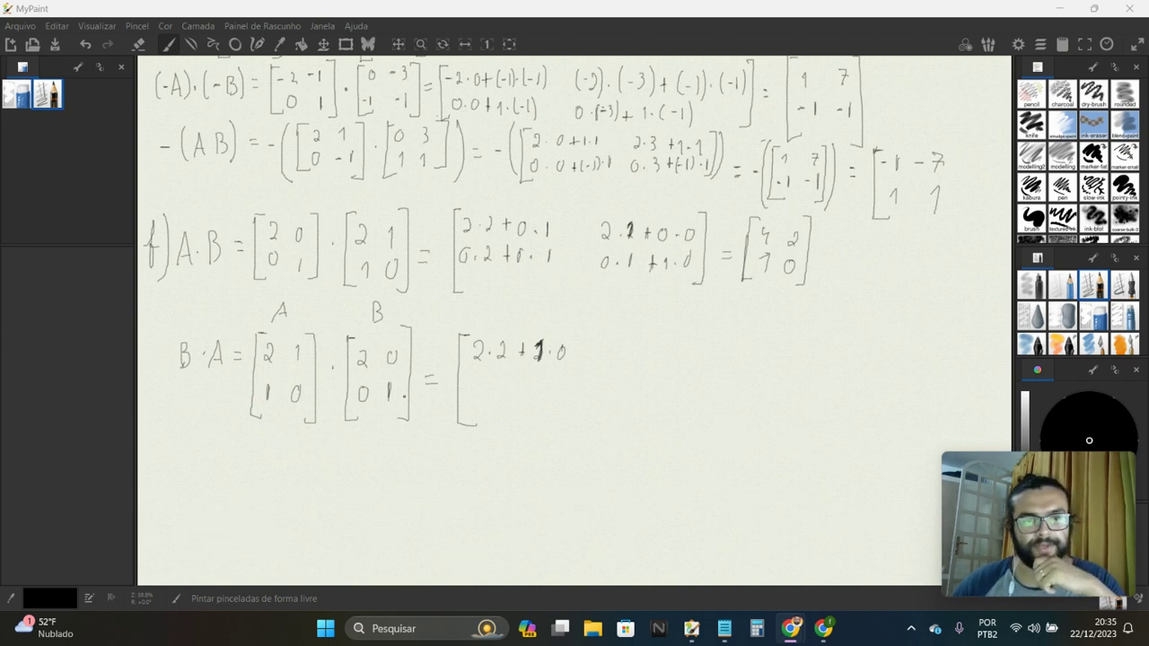
{"action": "mouse_move", "coordinate": [480, 379]}
{"action": "left_mouse_down"}
{"action": "mouse_move", "coordinate": [482, 398]}
{"action": "mouse_move", "coordinate": [563, 393]}
{"action": "left_mouse_up"}
{"action": "right_click", "coordinate": [545, 388]}
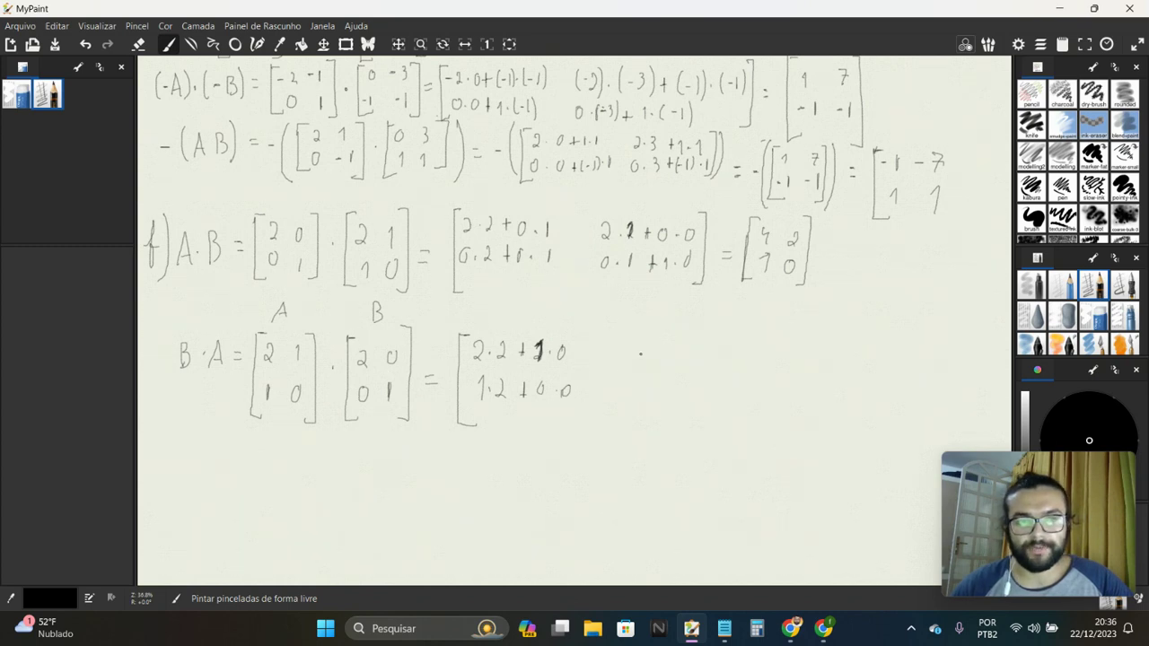
{"action": "left_click_drag", "start_coordinate": [613, 351], "coordinate": [653, 363]}
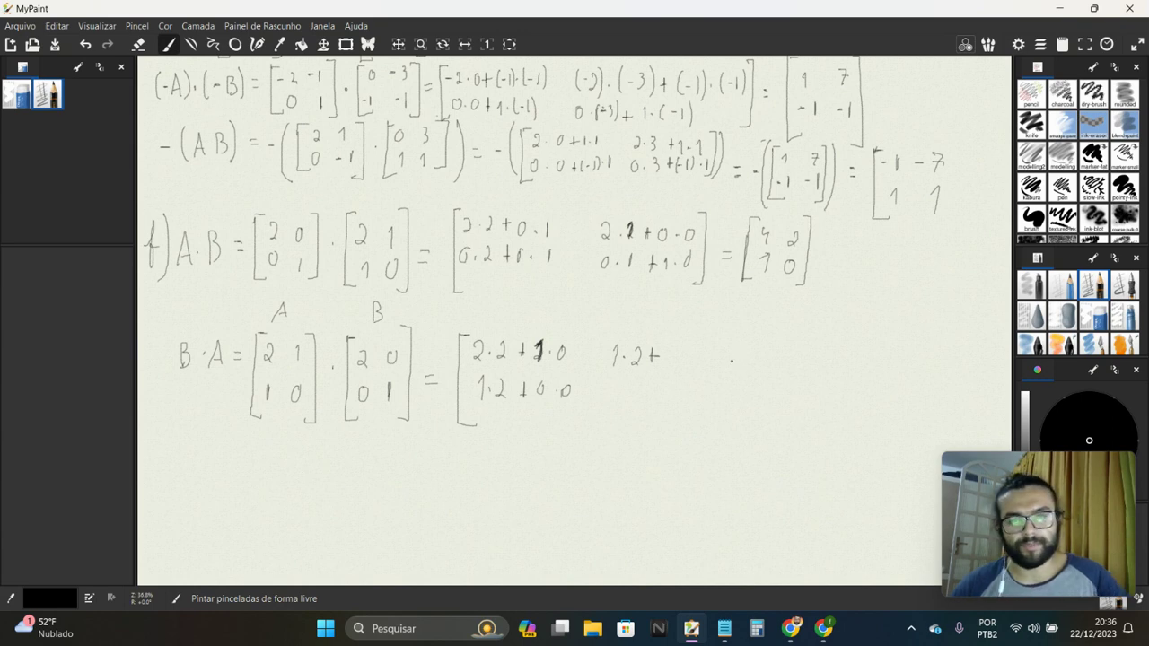
{"action": "key", "text": "ctrl"}
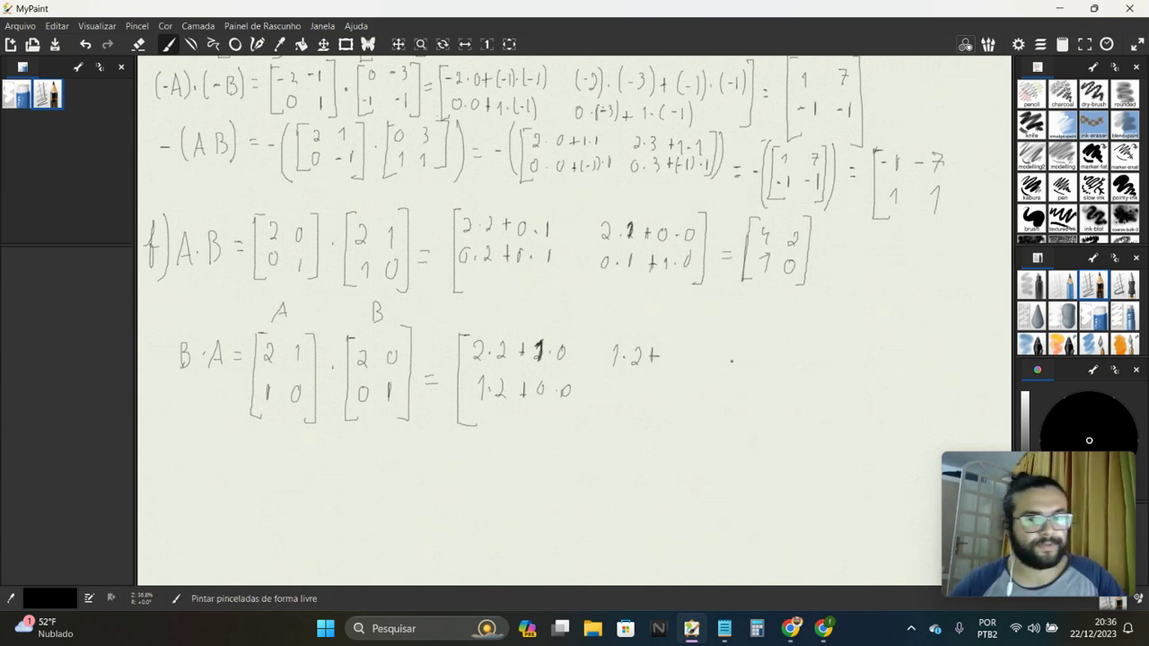
{"action": "key", "text": "ctrl+z"}
{"action": "key", "text": "ctrl+z"}
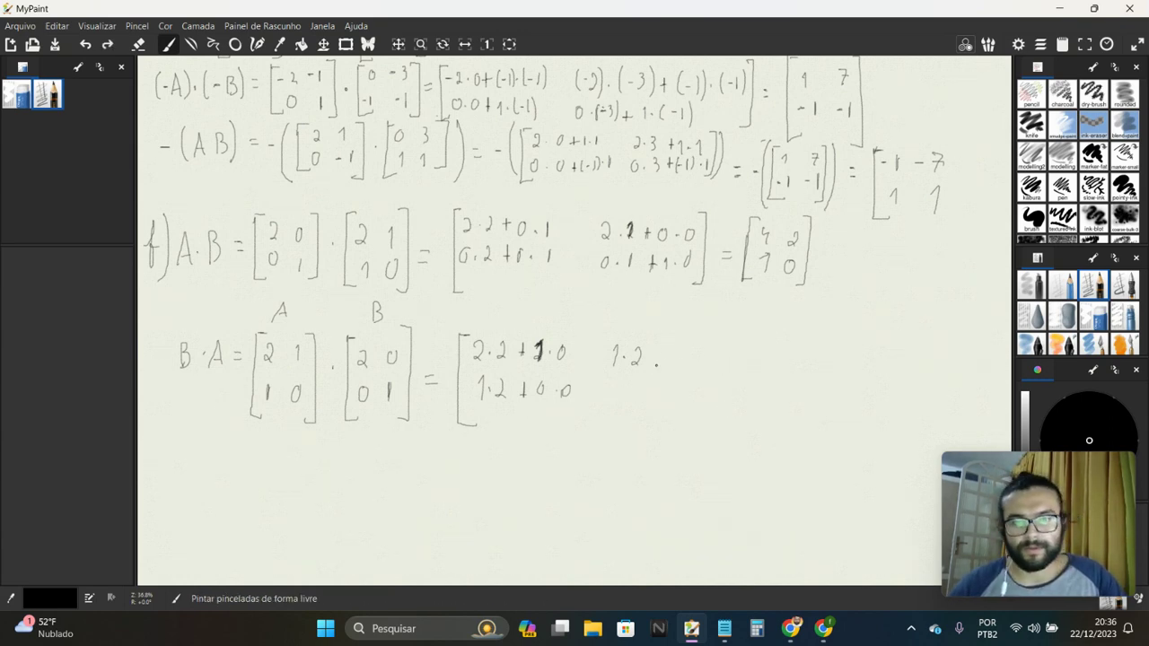
{"action": "key", "text": "ctrl+z"}
{"action": "key", "text": "ctrl+z"}
{"action": "key", "text": "ctrl+z"}
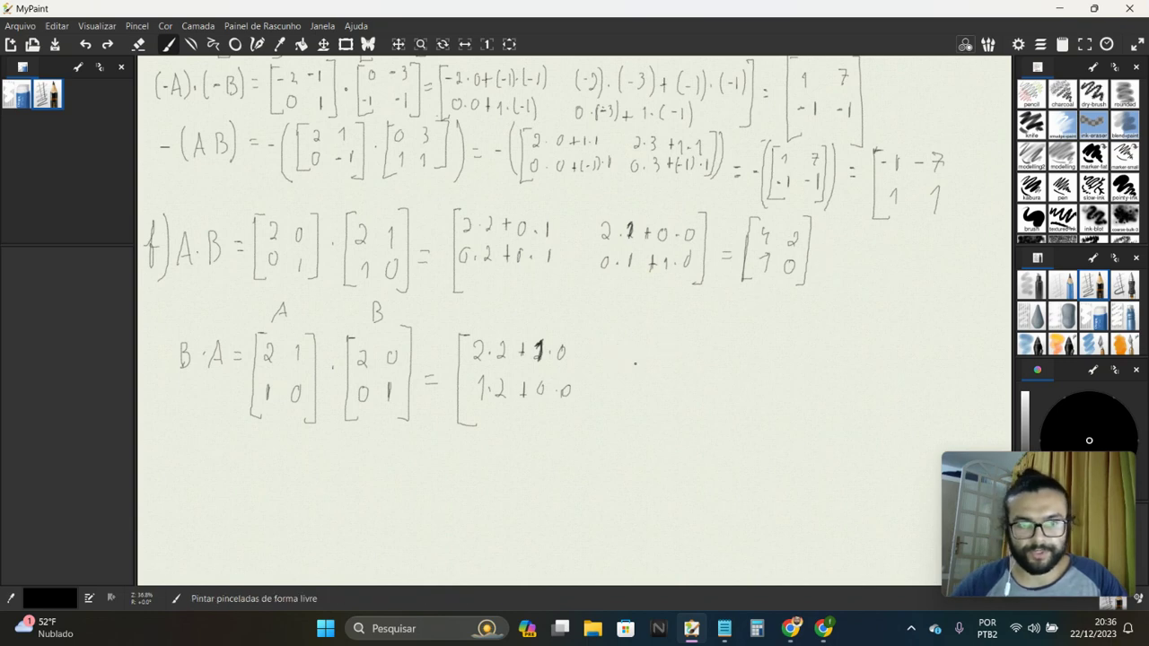
Step: Finish the right-column B·A terms (2·0 and 1) and close the expanded matrix
{"action": "left_click_drag", "start_coordinate": [610, 348], "coordinate": [618, 361]}
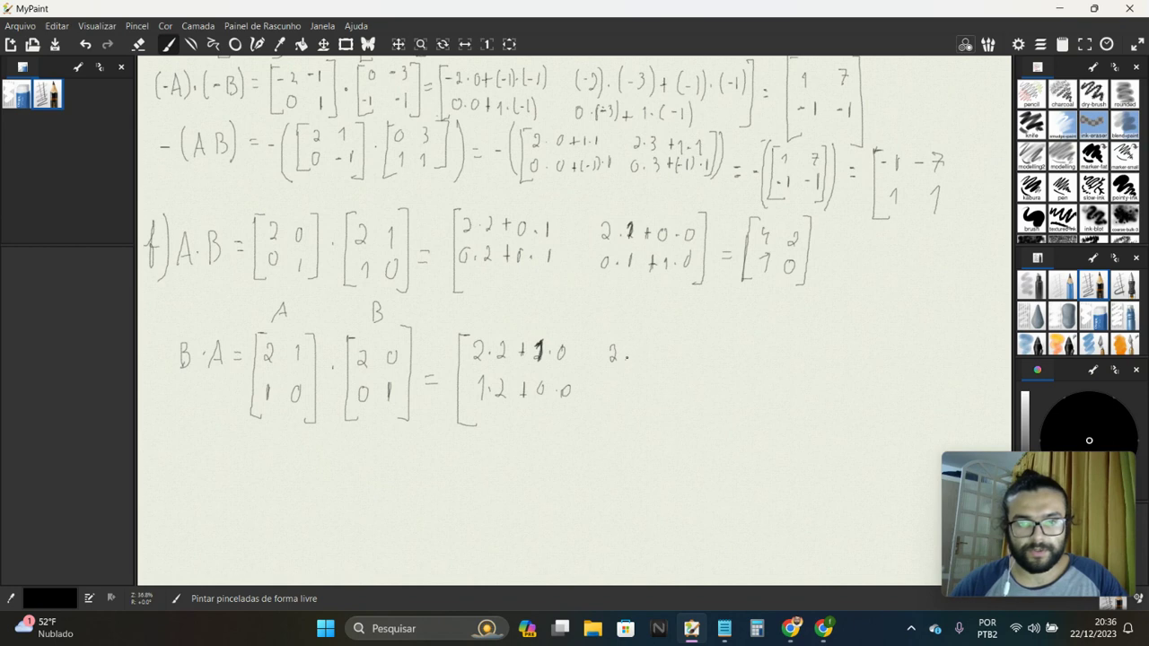
{"action": "left_click_drag", "start_coordinate": [641, 344], "coordinate": [689, 361]}
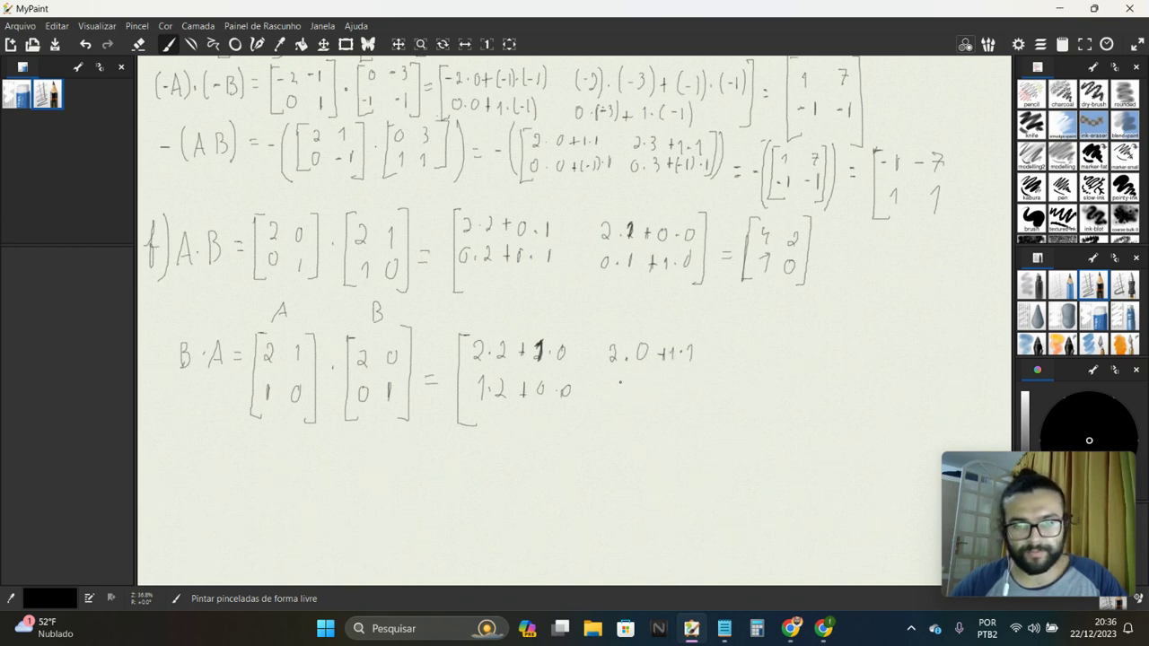
{"action": "left_click_drag", "start_coordinate": [614, 384], "coordinate": [641, 392]}
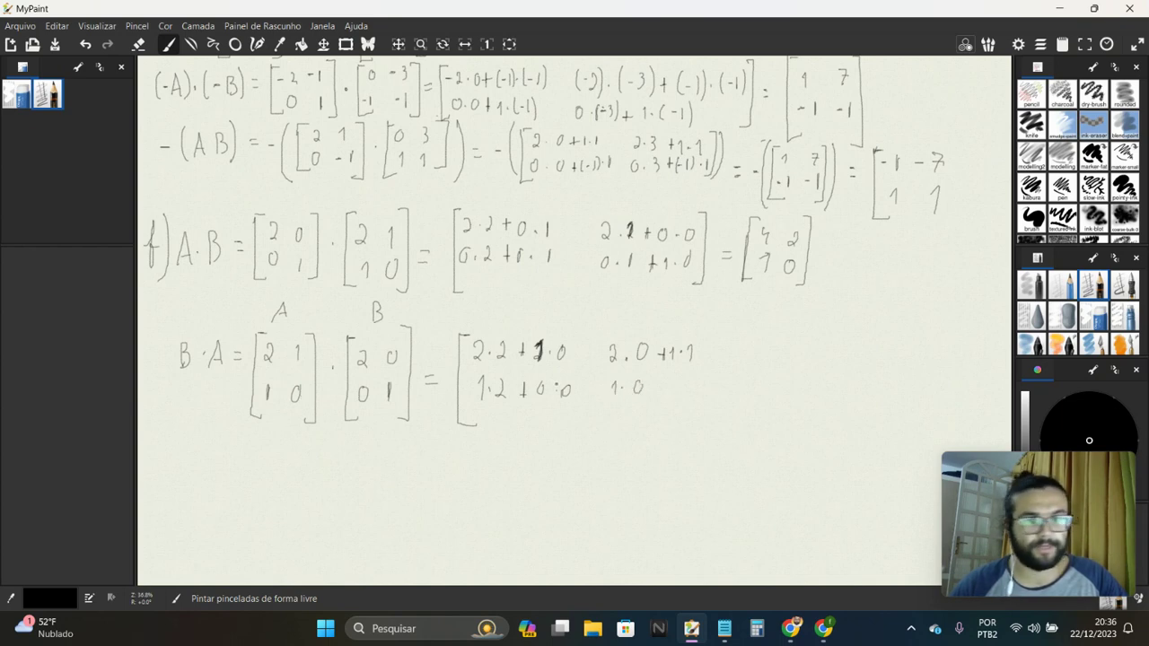
{"action": "mouse_move", "coordinate": [663, 381]}
{"action": "left_mouse_down"}
{"action": "mouse_move", "coordinate": [662, 395]}
{"action": "mouse_move", "coordinate": [670, 389]}
{"action": "left_mouse_up"}
{"action": "left_click_drag", "start_coordinate": [701, 339], "coordinate": [688, 415]}
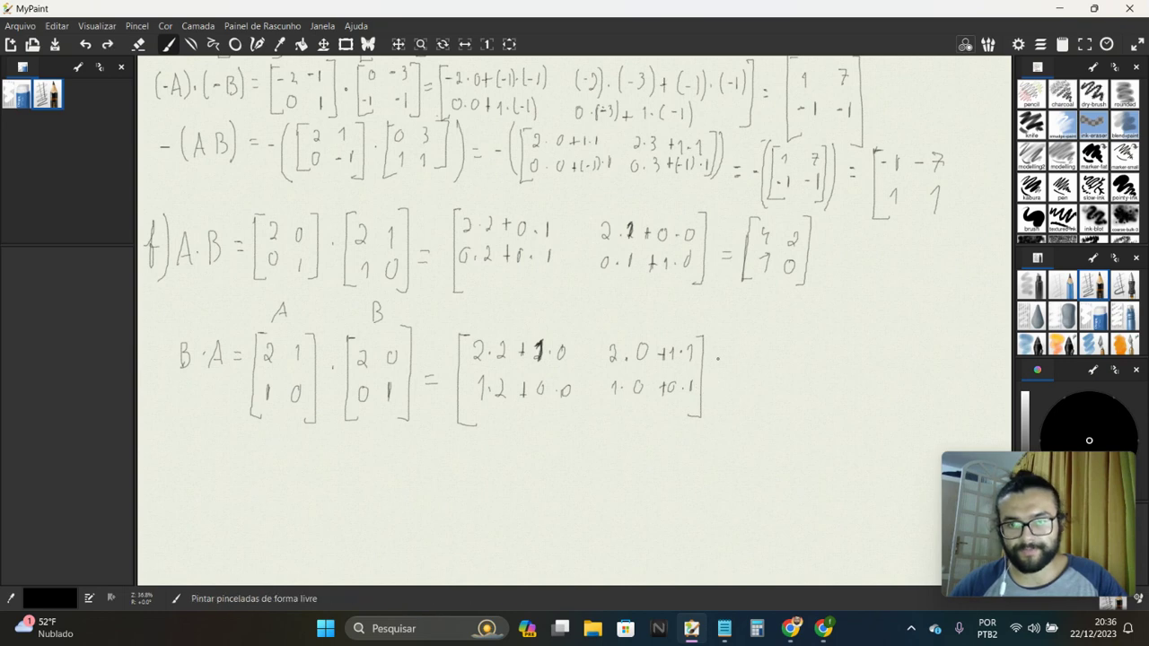
Step: Write the B·A result [4 1; 2 0] and mark both products as final answers
{"action": "left_click_drag", "start_coordinate": [737, 334], "coordinate": [748, 421]}
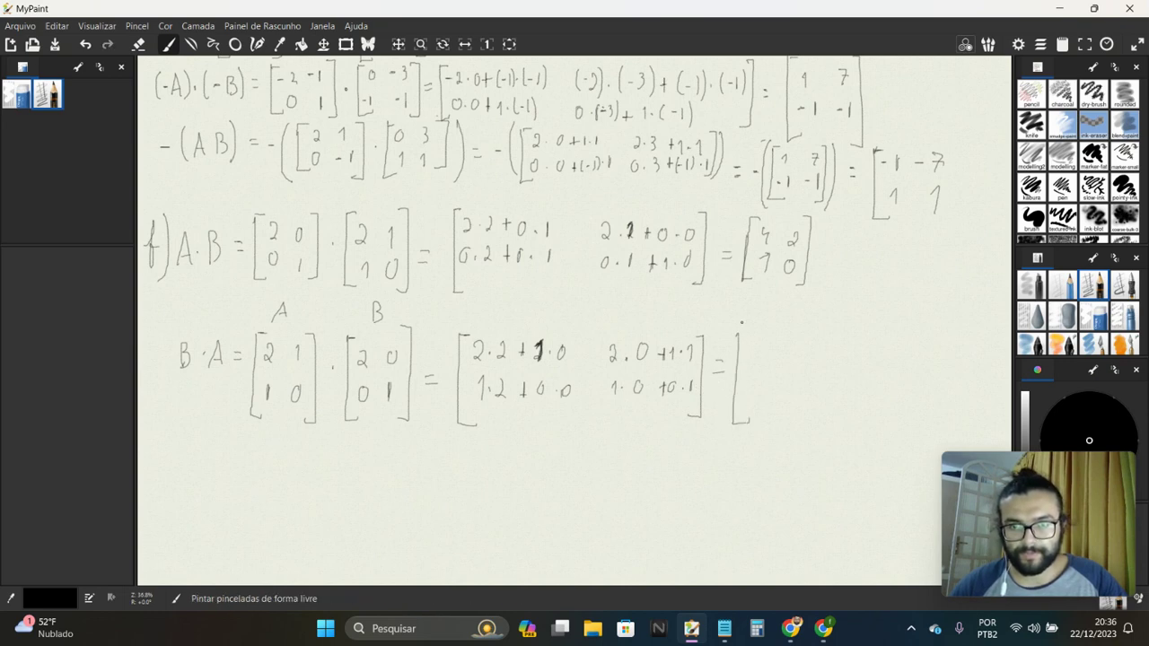
{"action": "left_click_drag", "start_coordinate": [749, 345], "coordinate": [752, 365]}
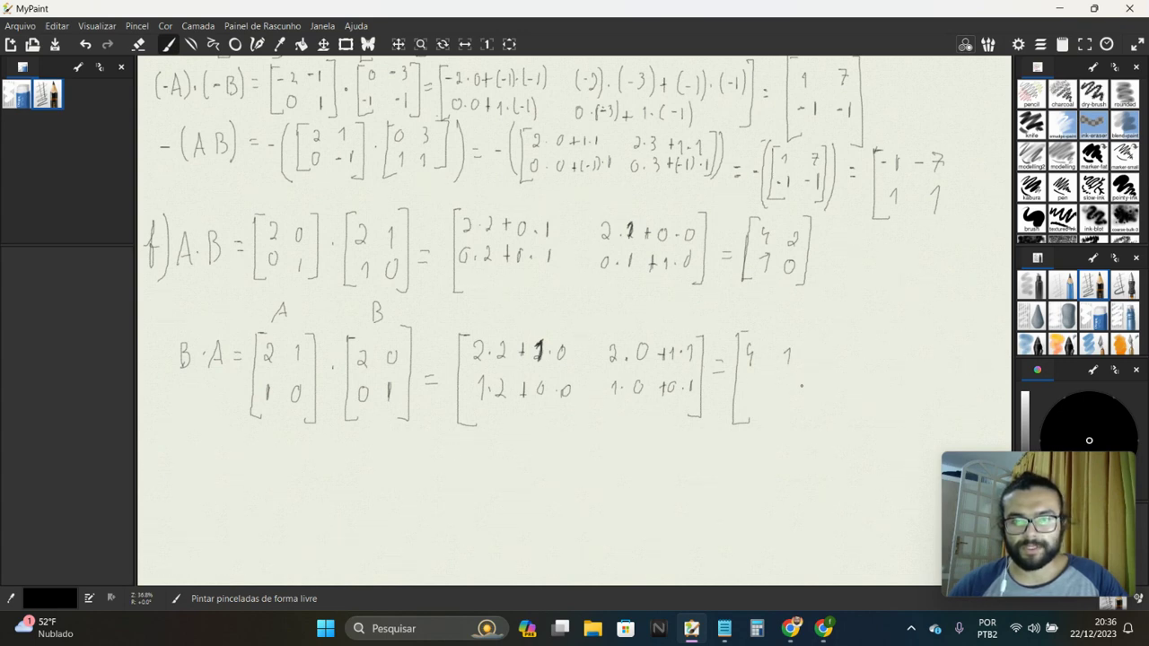
{"action": "left_click_drag", "start_coordinate": [788, 390], "coordinate": [787, 391]}
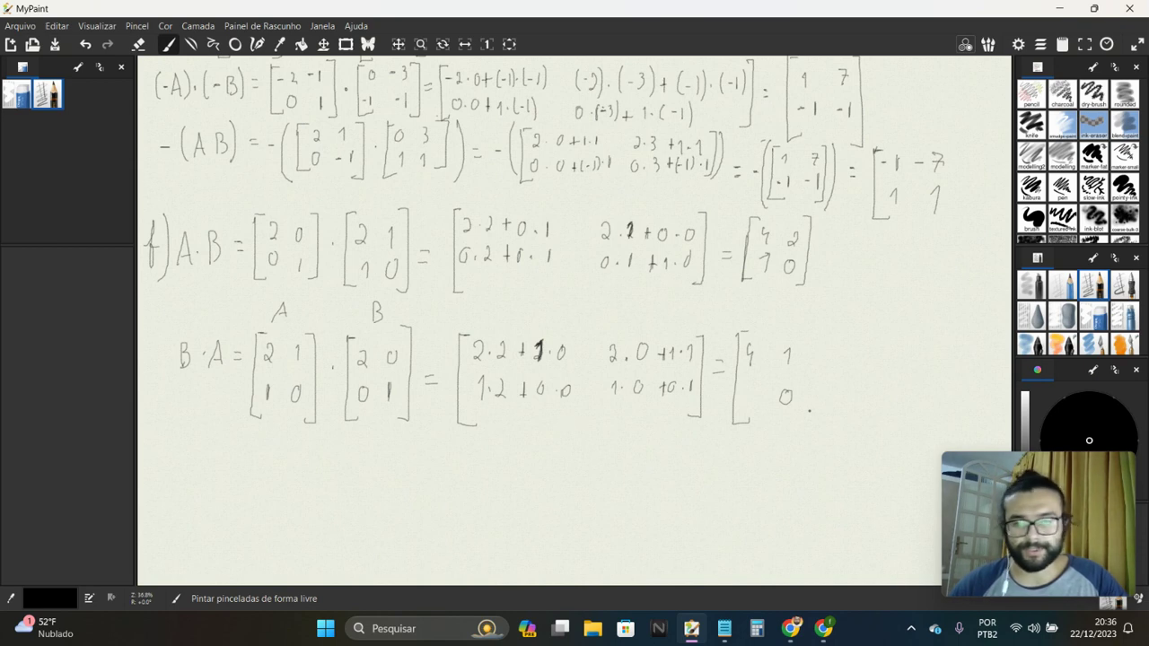
{"action": "left_click_drag", "start_coordinate": [749, 388], "coordinate": [756, 401]}
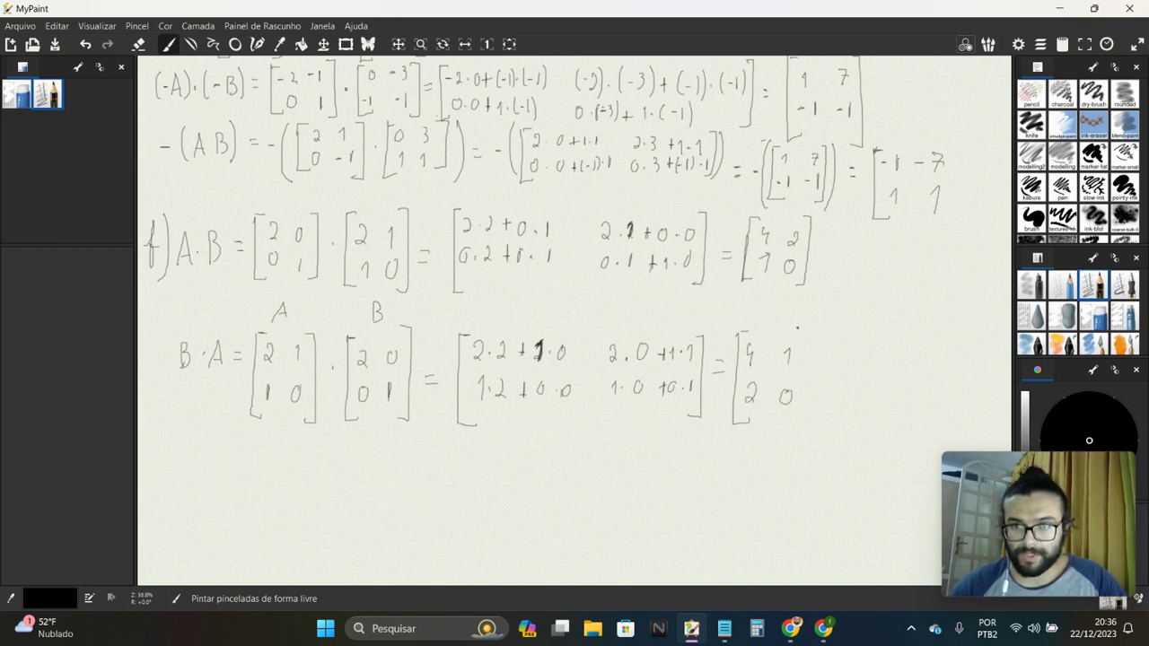
{"action": "mouse_move", "coordinate": [799, 328]}
{"action": "left_mouse_down"}
{"action": "mouse_move", "coordinate": [801, 422]}
{"action": "mouse_move", "coordinate": [815, 426]}
{"action": "left_mouse_up"}
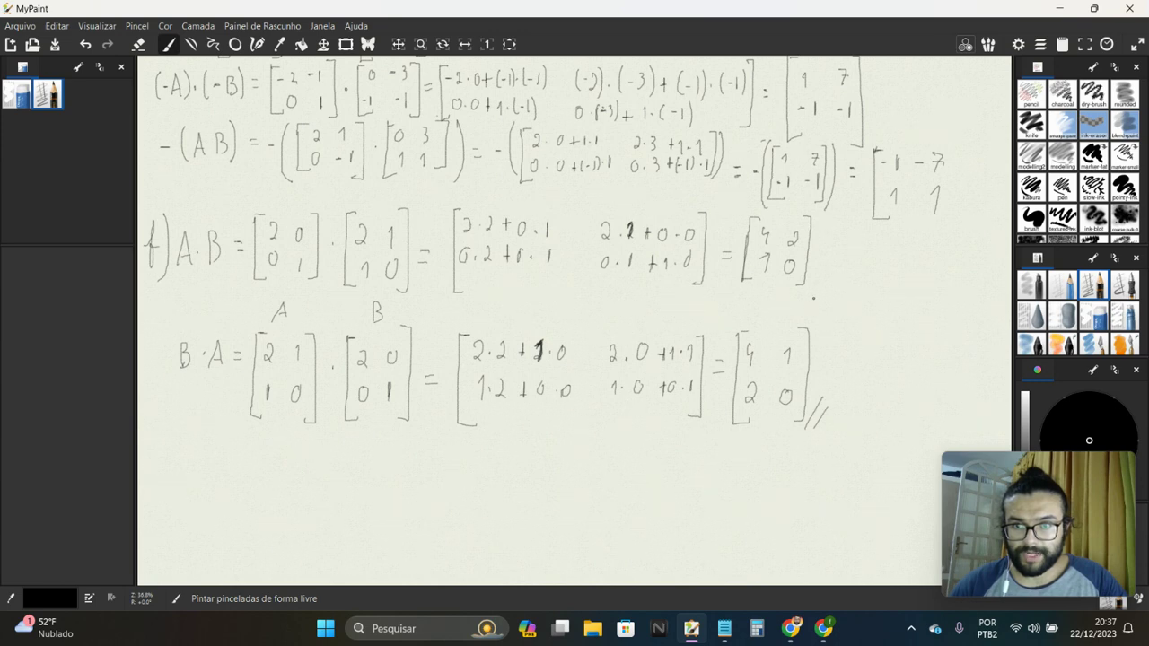
{"action": "left_click_drag", "start_coordinate": [824, 282], "coordinate": [820, 308]}
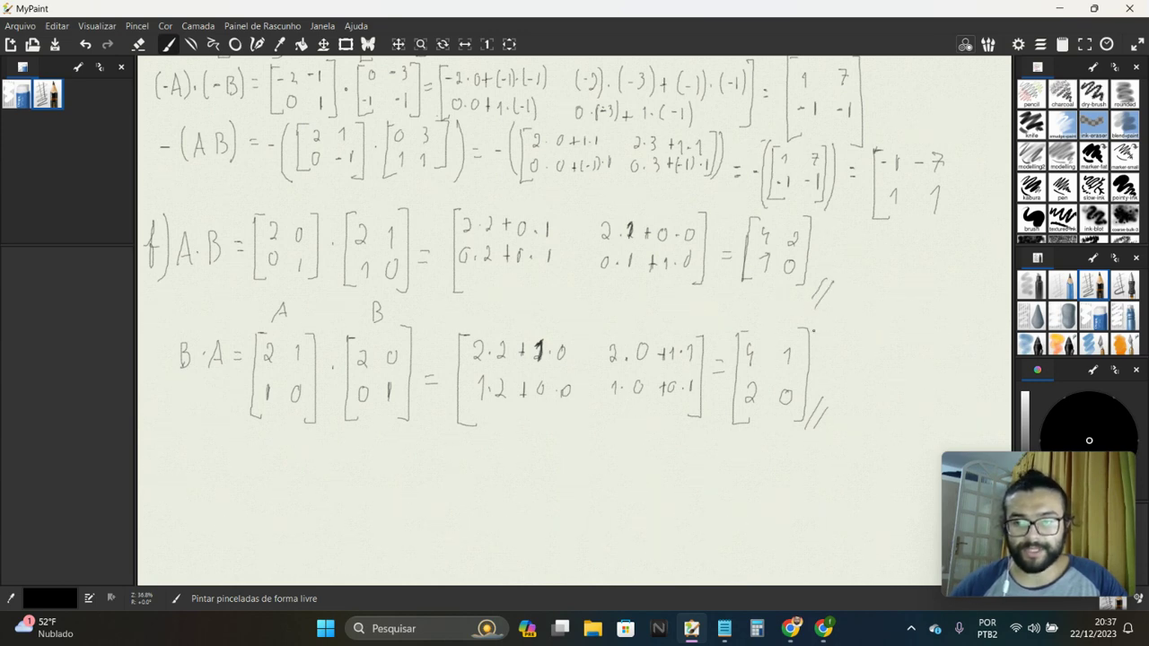
Step: Label item g) below item f, then move toward the exercise list at the top
{"action": "left_click_drag", "start_coordinate": [210, 474], "coordinate": [284, 362]}
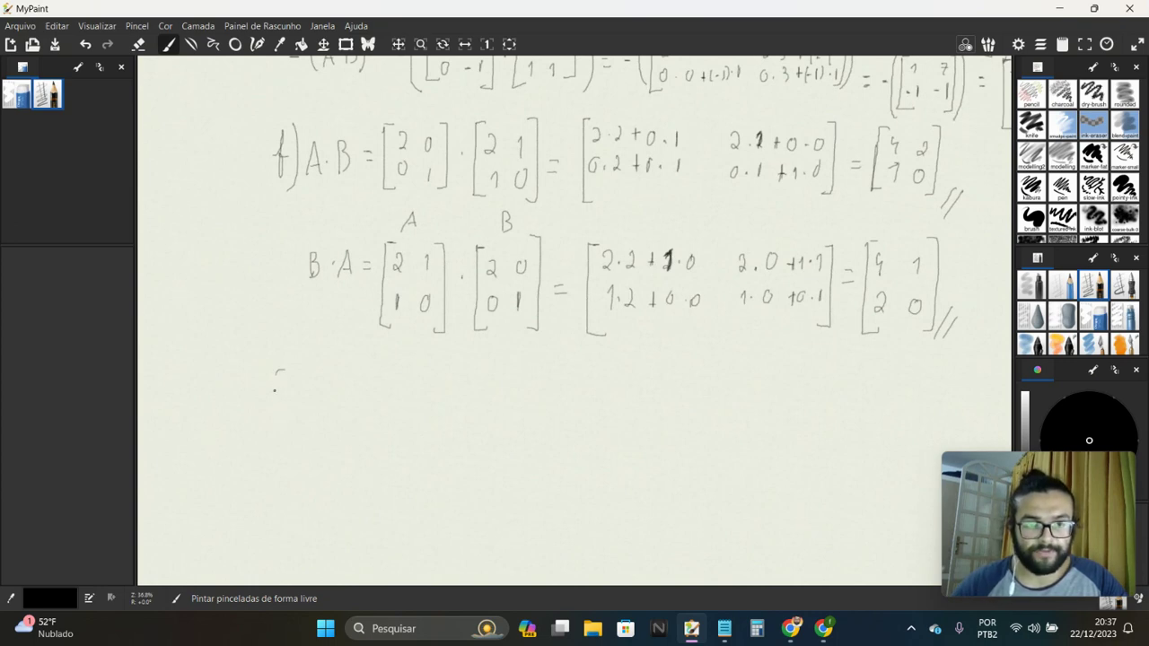
{"action": "mouse_move", "coordinate": [284, 371]}
{"action": "left_mouse_down"}
{"action": "mouse_move", "coordinate": [274, 418]}
{"action": "mouse_move", "coordinate": [294, 398]}
{"action": "mouse_move", "coordinate": [284, 417]}
{"action": "left_mouse_up"}
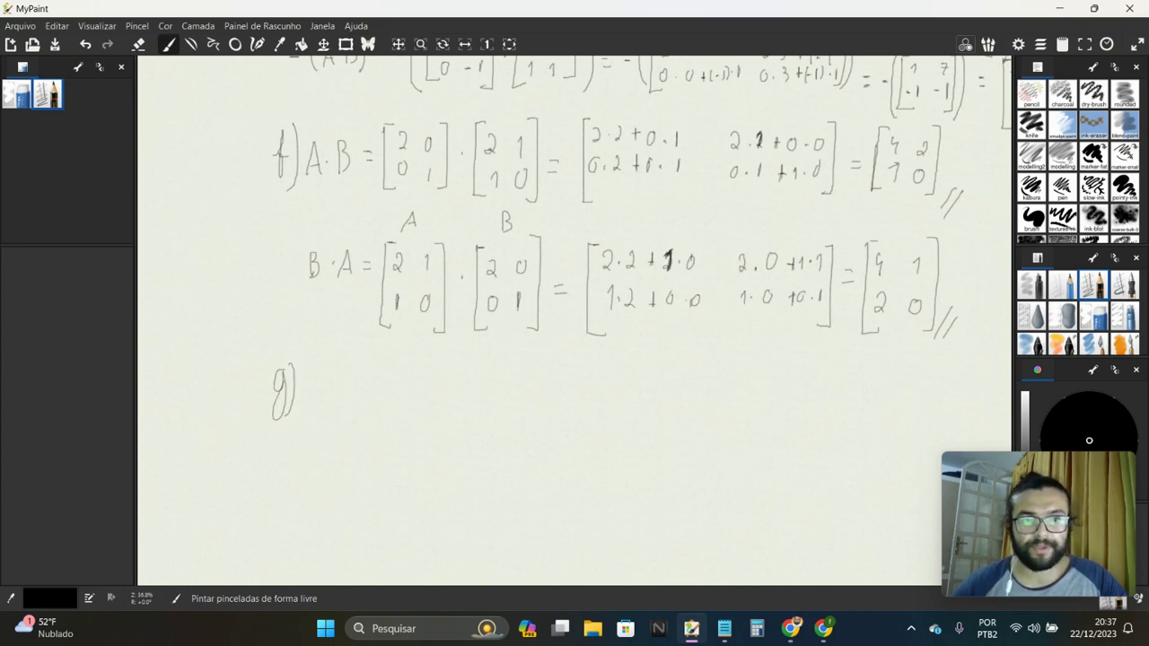
{"action": "left_click_drag", "start_coordinate": [502, 180], "coordinate": [502, 539]}
{"action": "left_click_drag", "start_coordinate": [503, 224], "coordinate": [494, 475]}
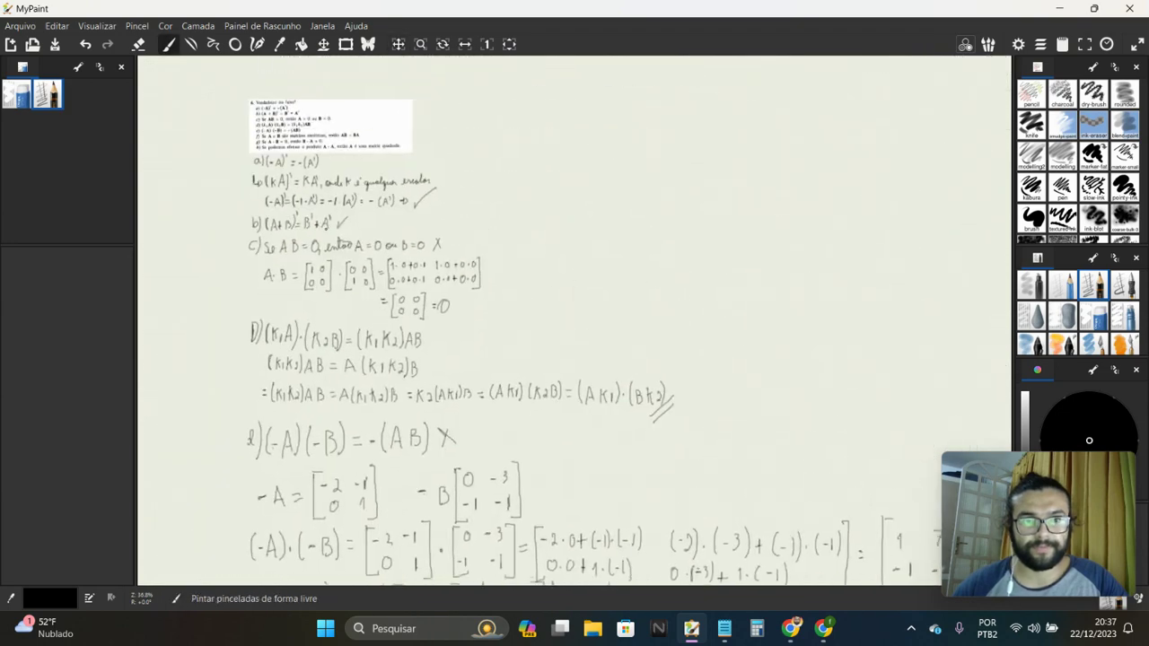
{"action": "scroll", "coordinate": [242, 231], "scroll_direction": "up", "scroll_amount": 2}
{"action": "scroll", "coordinate": [243, 231], "scroll_direction": "up", "scroll_amount": 3}
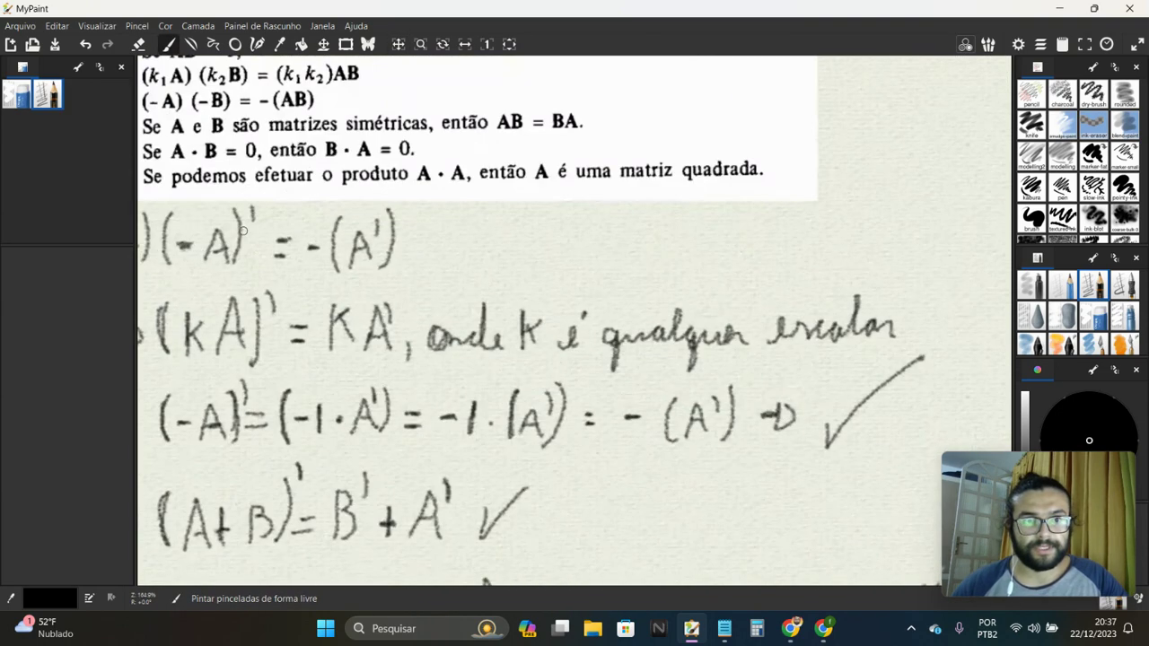
Step: Pan and zoom from items b)–e) back down to item f's A·B and B·A products
{"action": "left_click_drag", "start_coordinate": [243, 230], "coordinate": [287, 280]}
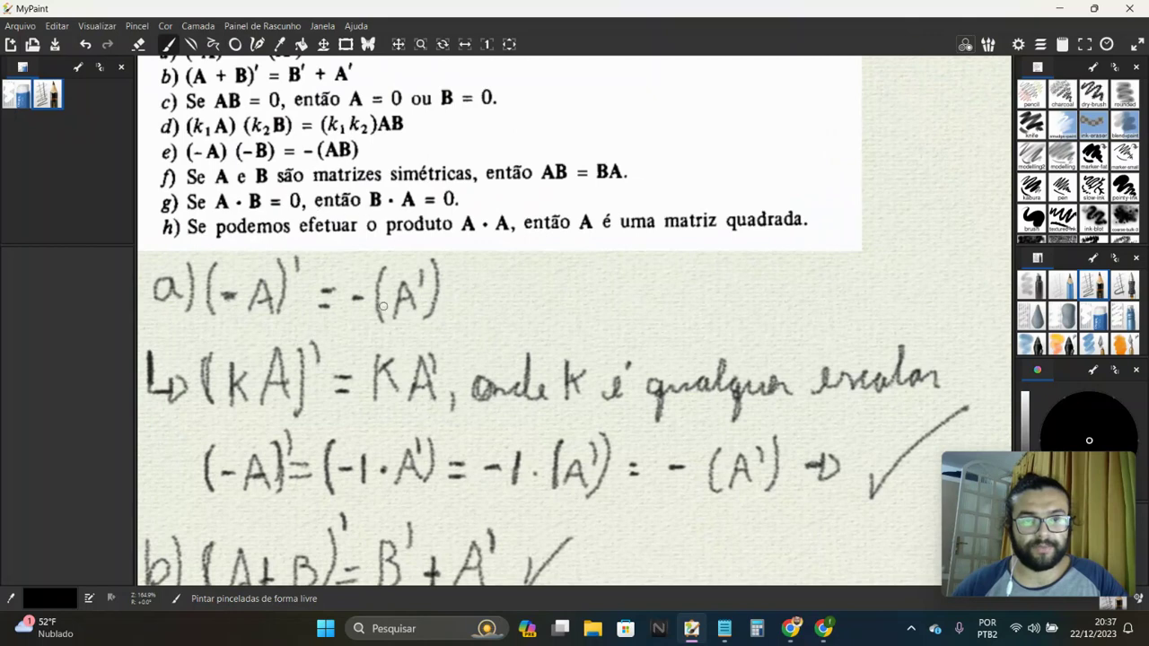
{"action": "scroll", "coordinate": [393, 303], "scroll_direction": "down", "scroll_amount": 2}
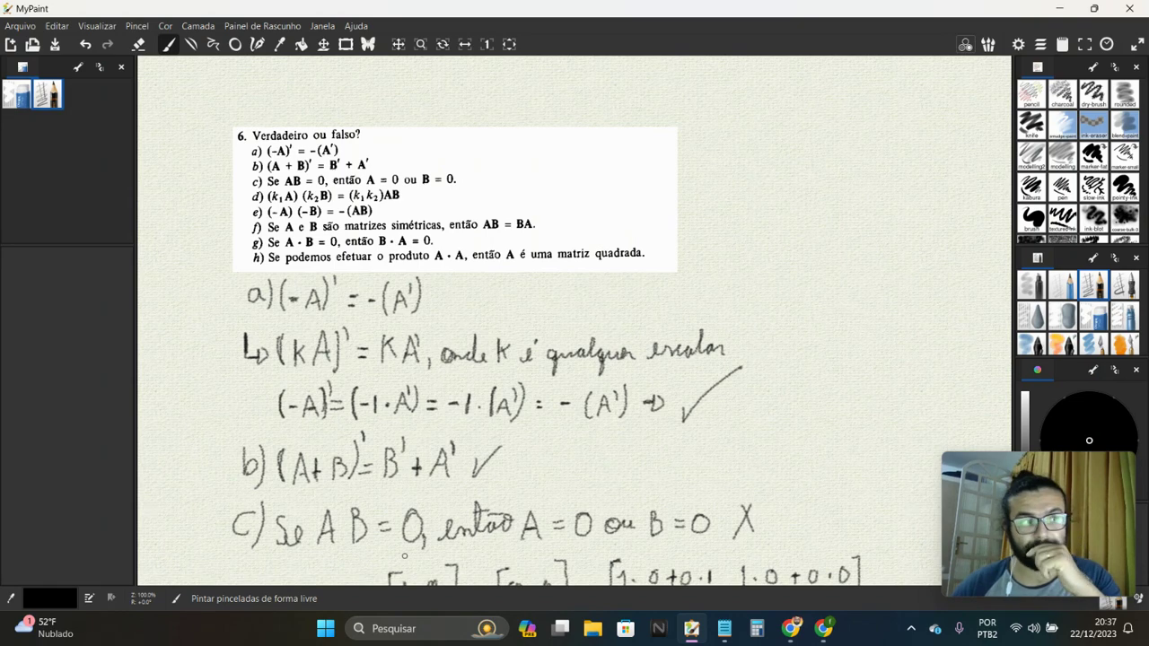
{"action": "left_click_drag", "start_coordinate": [405, 555], "coordinate": [404, 245]}
{"action": "scroll", "coordinate": [430, 201], "scroll_direction": "up", "scroll_amount": 1}
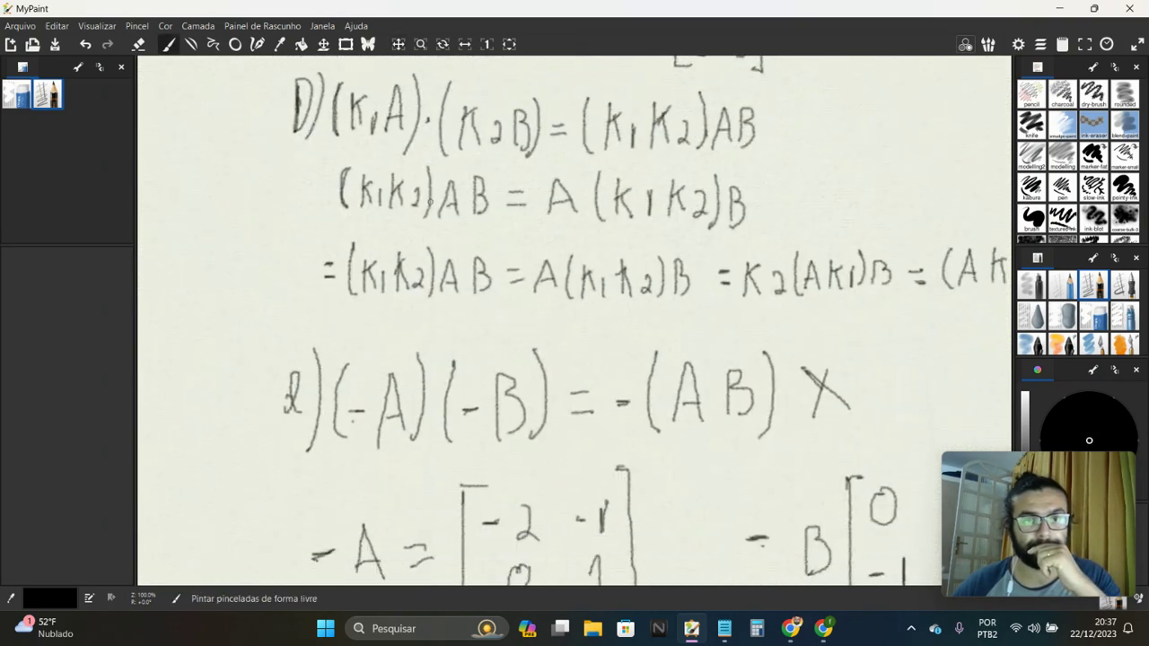
{"action": "left_click_drag", "start_coordinate": [426, 437], "coordinate": [374, 60]}
{"action": "left_click_drag", "start_coordinate": [421, 431], "coordinate": [421, 81]}
{"action": "scroll", "coordinate": [420, 212], "scroll_direction": "up", "scroll_amount": 1}
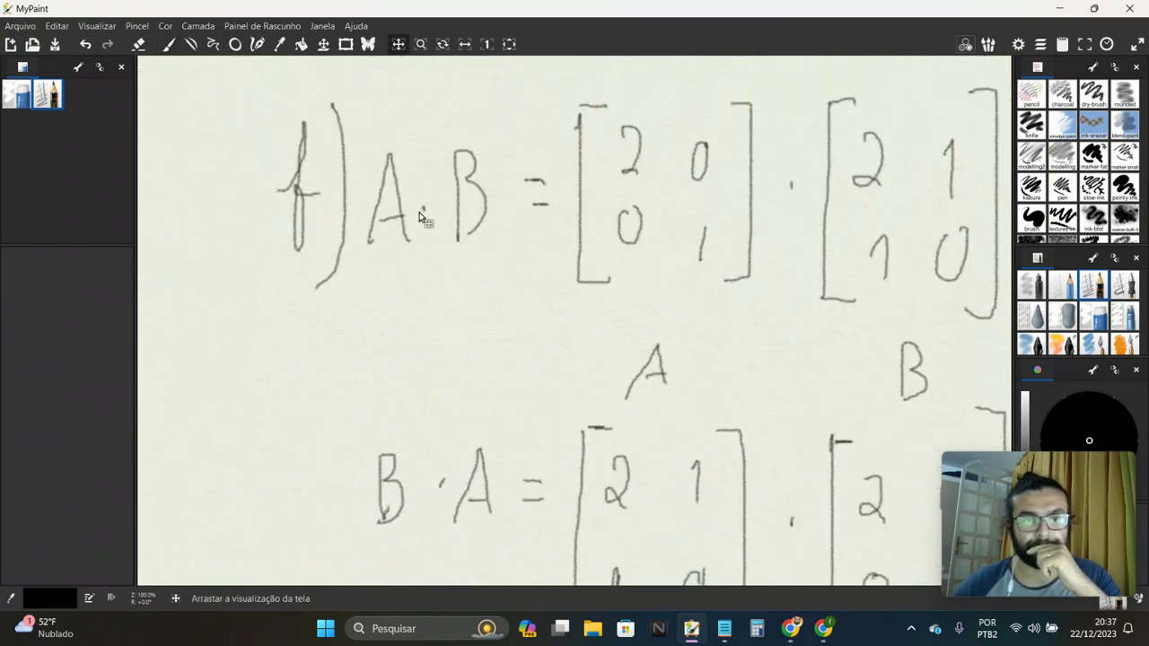
{"action": "scroll", "coordinate": [419, 212], "scroll_direction": "down", "scroll_amount": 3}
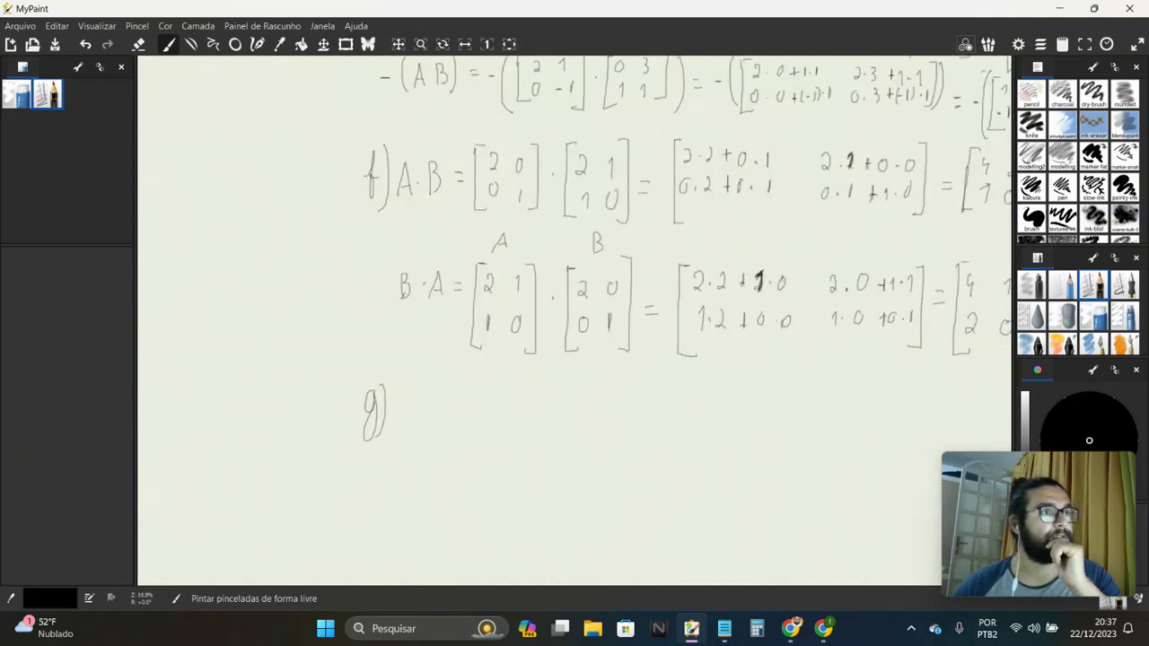
Step: Write A = [1 0; 0 0] next to the g) label
{"action": "key", "text": "alt+Tab"}
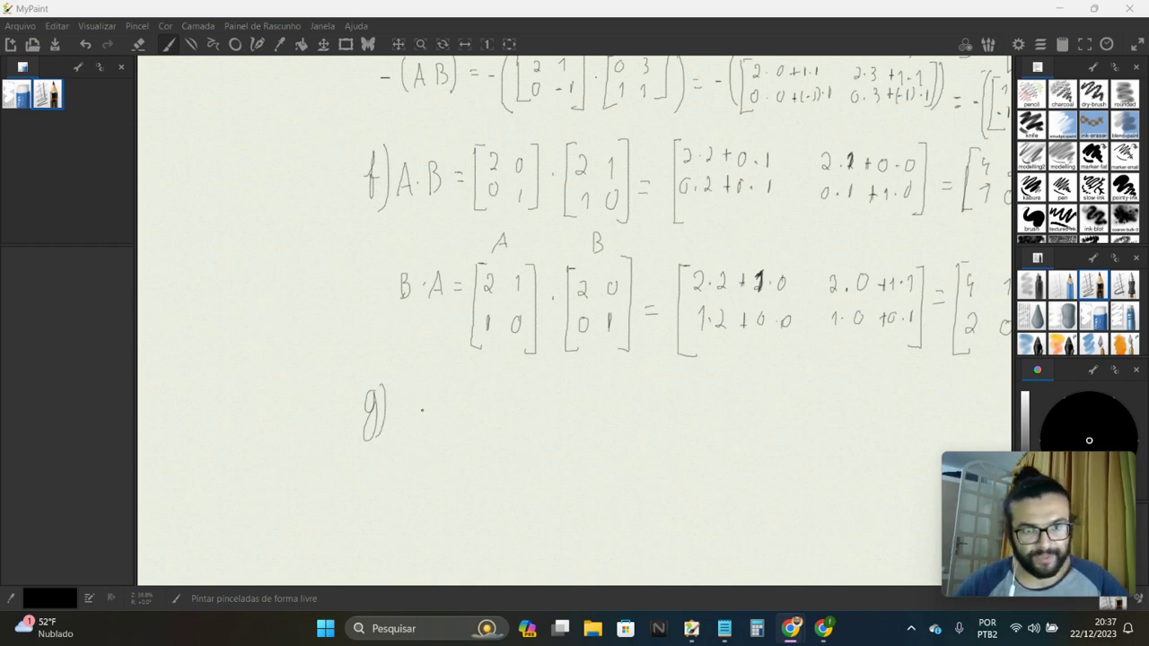
{"action": "left_click", "coordinate": [398, 419]}
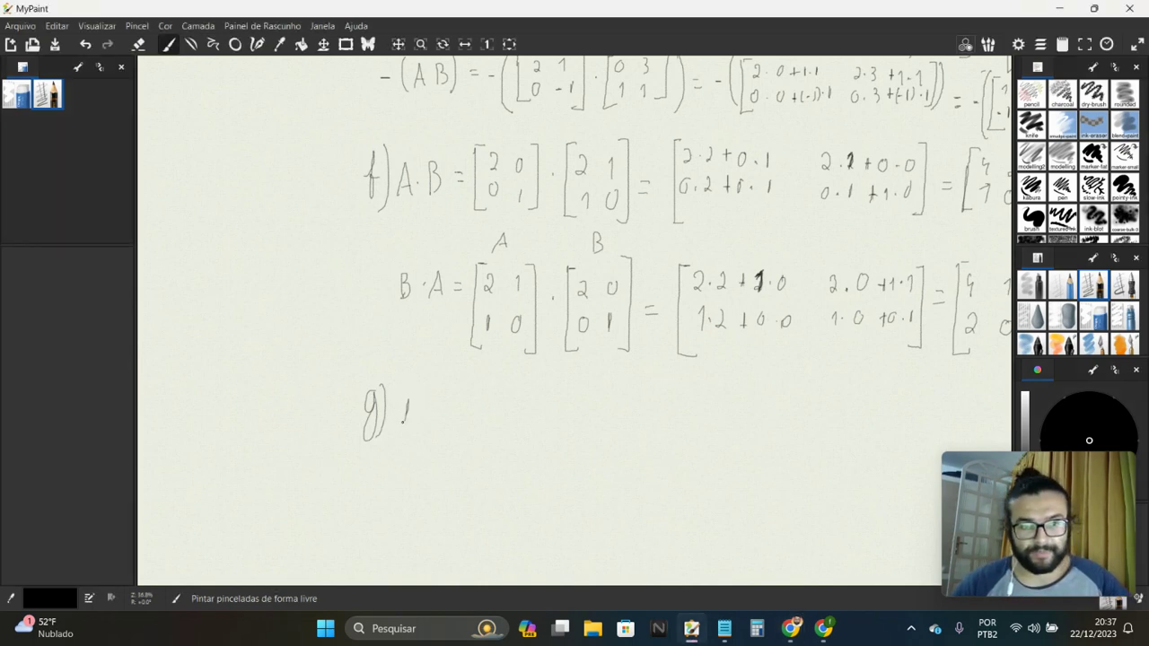
{"action": "left_click_drag", "start_coordinate": [402, 422], "coordinate": [439, 406]}
{"action": "left_click_drag", "start_coordinate": [431, 413], "coordinate": [450, 441]}
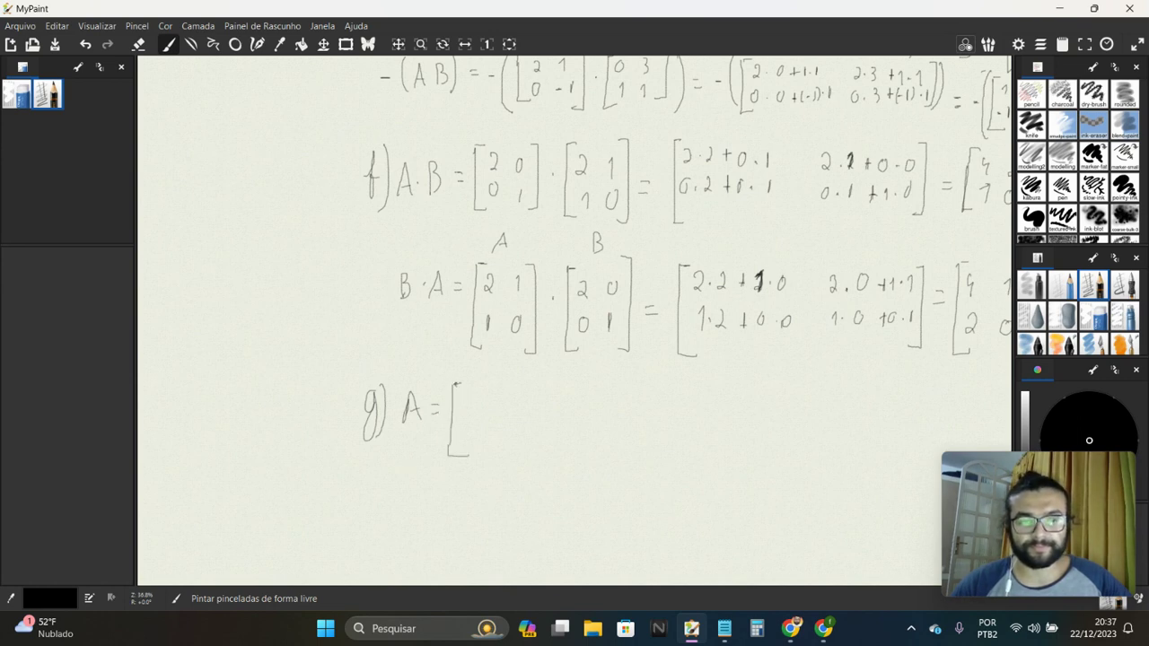
{"action": "mouse_move", "coordinate": [472, 394]}
{"action": "left_mouse_down"}
{"action": "mouse_move", "coordinate": [470, 420]}
{"action": "mouse_move", "coordinate": [500, 396]}
{"action": "mouse_move", "coordinate": [499, 423]}
{"action": "left_mouse_up"}
{"action": "left_click", "coordinate": [502, 427]}
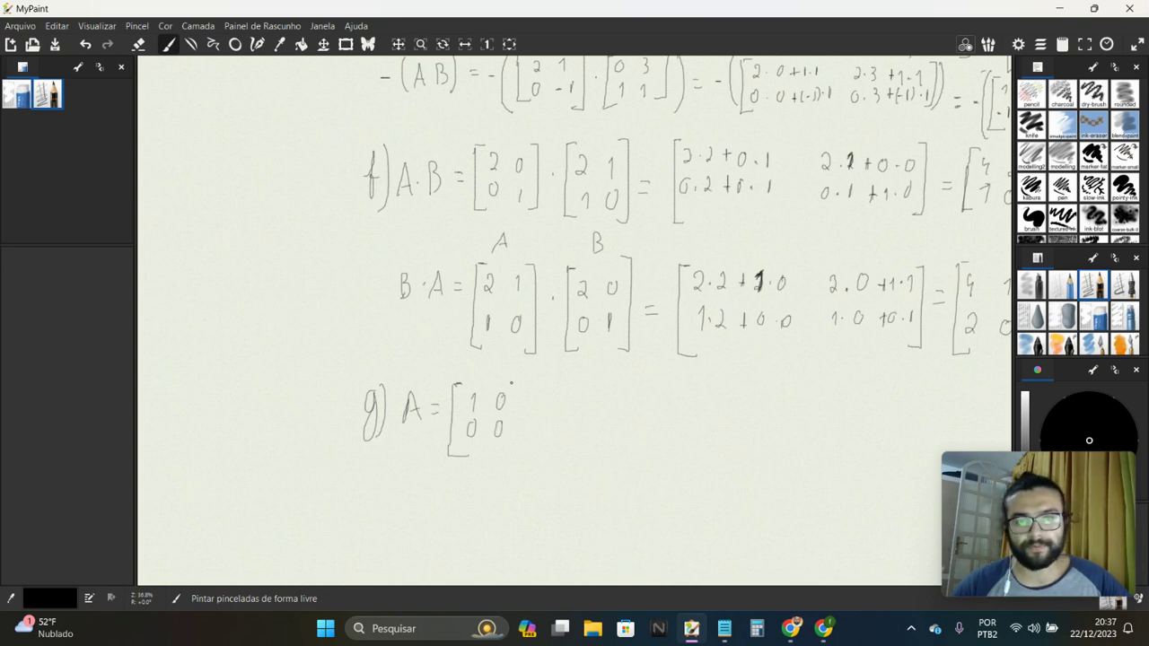
{"action": "mouse_move", "coordinate": [508, 382]}
{"action": "left_mouse_down"}
{"action": "mouse_move", "coordinate": [515, 429]}
{"action": "mouse_move", "coordinate": [502, 454]}
{"action": "left_mouse_up"}
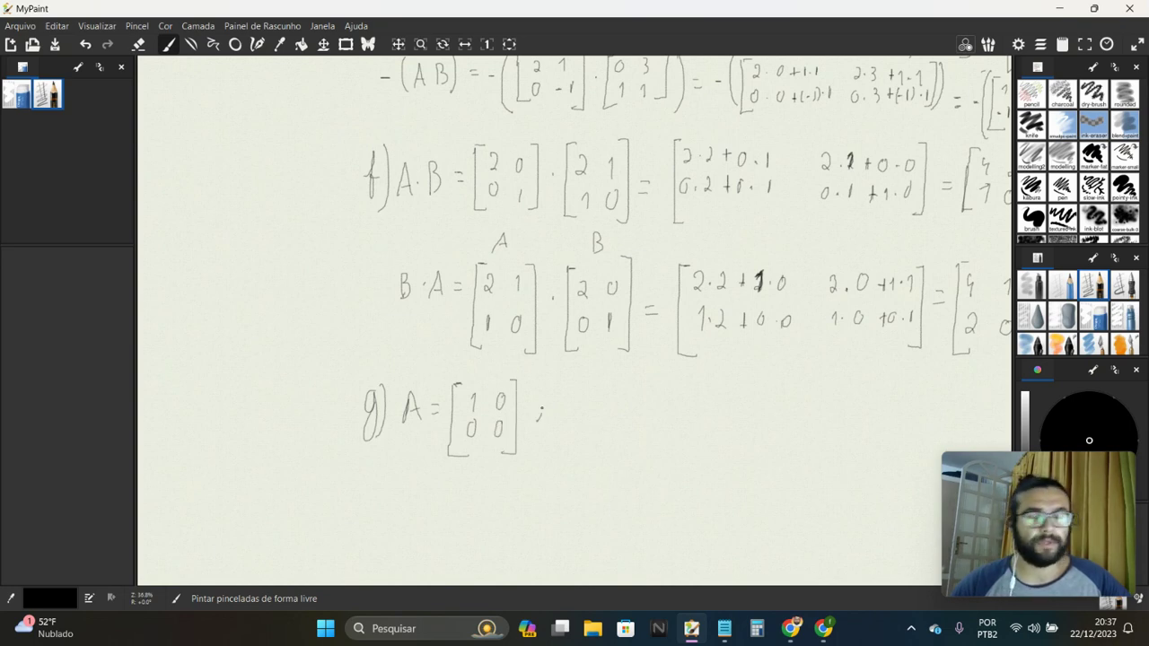
Step: Write B = [0 0; 1 0] and end the B·A result with a period
{"action": "mouse_move", "coordinate": [542, 409]}
{"action": "left_mouse_down"}
{"action": "mouse_move", "coordinate": [539, 422]}
{"action": "mouse_move", "coordinate": [586, 419]}
{"action": "left_mouse_up"}
{"action": "left_click_drag", "start_coordinate": [599, 377], "coordinate": [592, 455]}
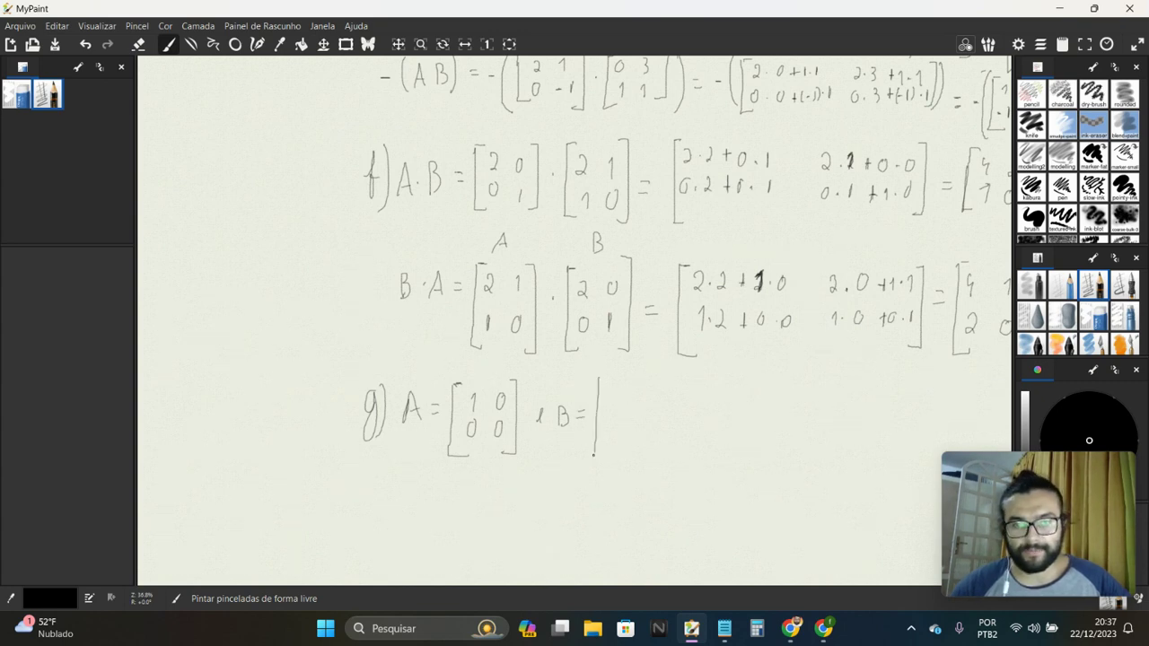
{"action": "mouse_move", "coordinate": [614, 387]}
{"action": "left_mouse_down"}
{"action": "mouse_move", "coordinate": [615, 439]}
{"action": "mouse_move", "coordinate": [639, 393]}
{"action": "mouse_move", "coordinate": [639, 426]}
{"action": "left_mouse_up"}
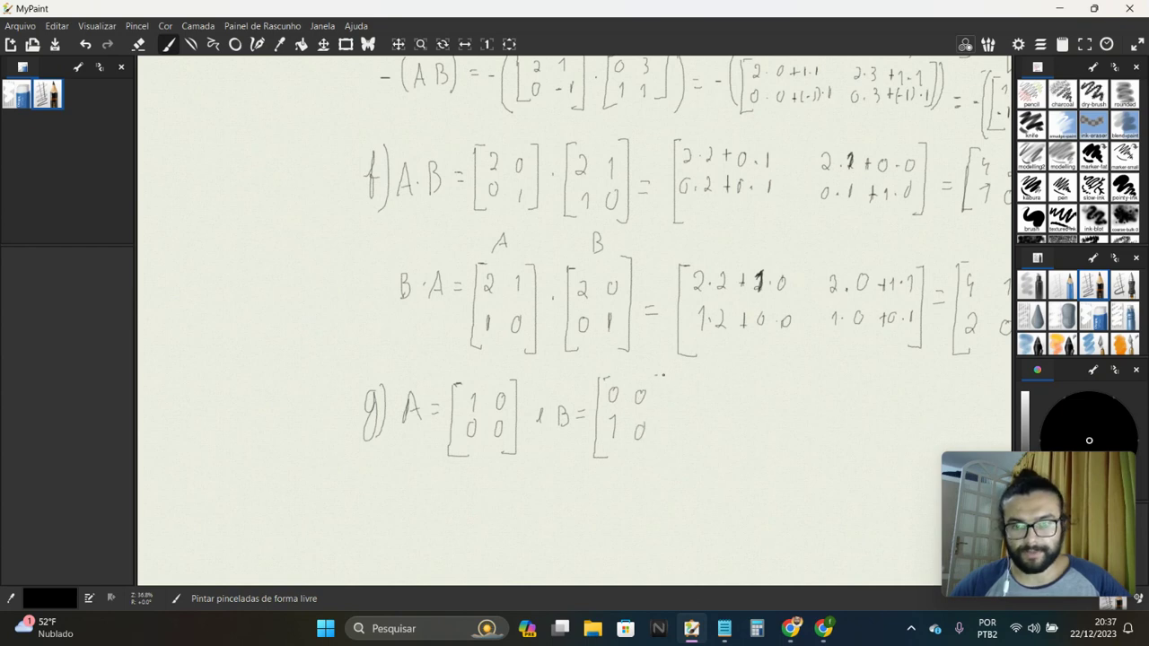
{"action": "left_click_drag", "start_coordinate": [660, 375], "coordinate": [648, 456]}
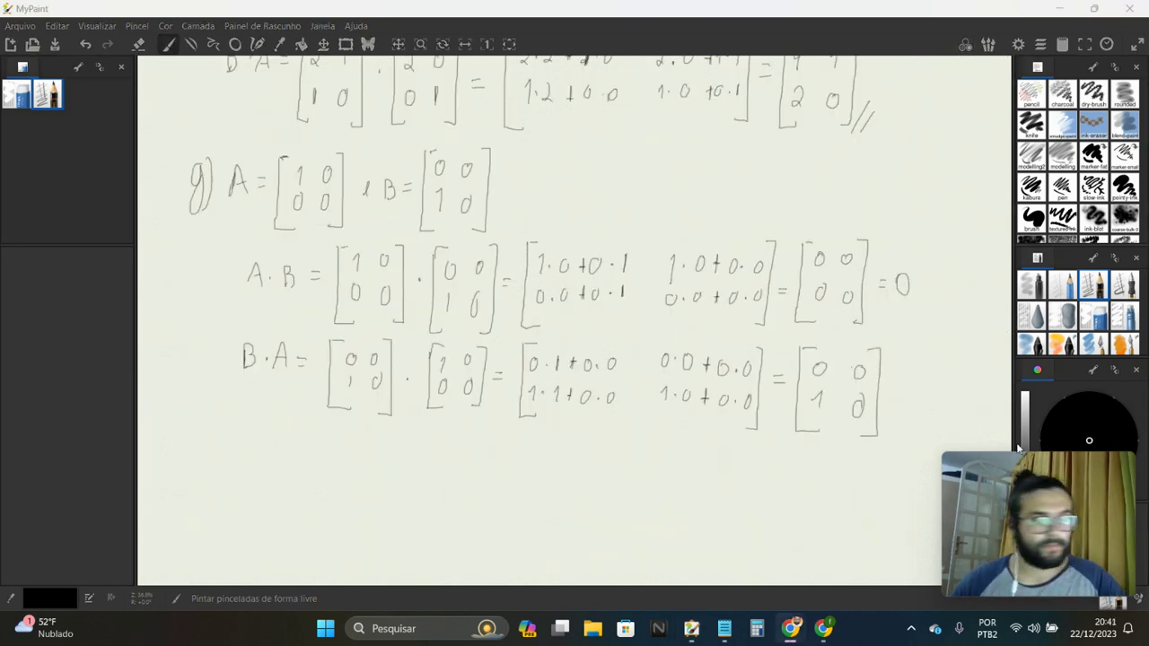
{"action": "left_click", "coordinate": [895, 388]}
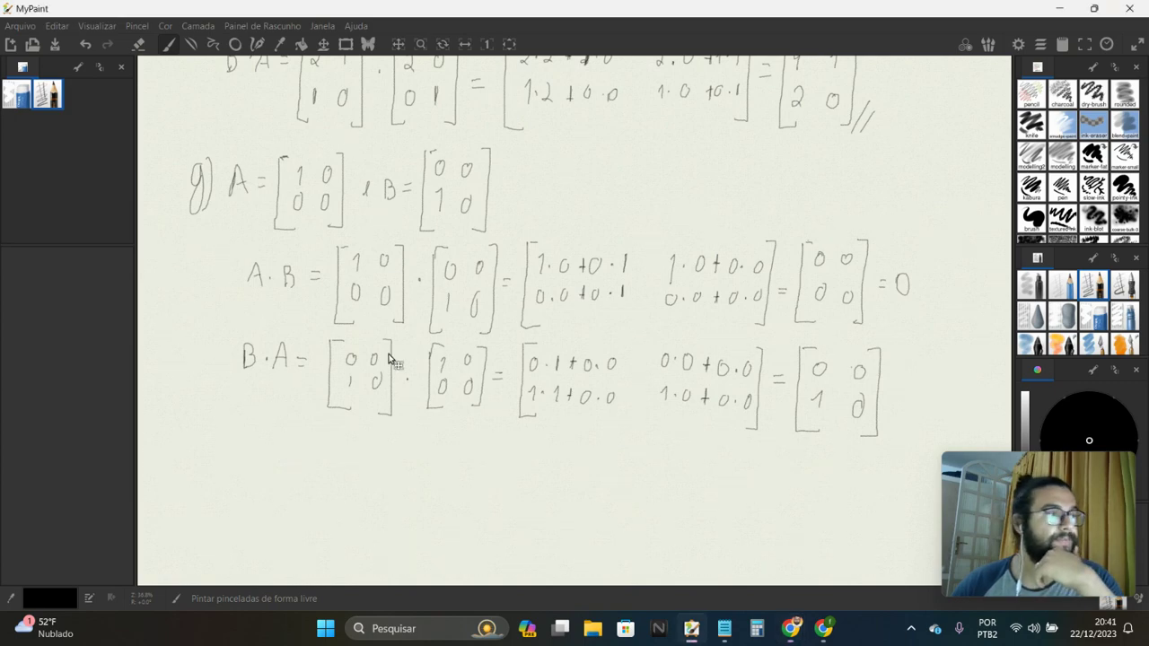
Step: Zoom in and out to review the pasted exercise question list
{"action": "scroll", "coordinate": [342, 140], "scroll_direction": "up", "scroll_amount": 5}
{"action": "scroll", "coordinate": [305, 102], "scroll_direction": "up", "scroll_amount": 3}
{"action": "scroll", "coordinate": [403, 107], "scroll_direction": "up", "scroll_amount": 2}
{"action": "scroll", "coordinate": [392, 169], "scroll_direction": "down", "scroll_amount": 2}
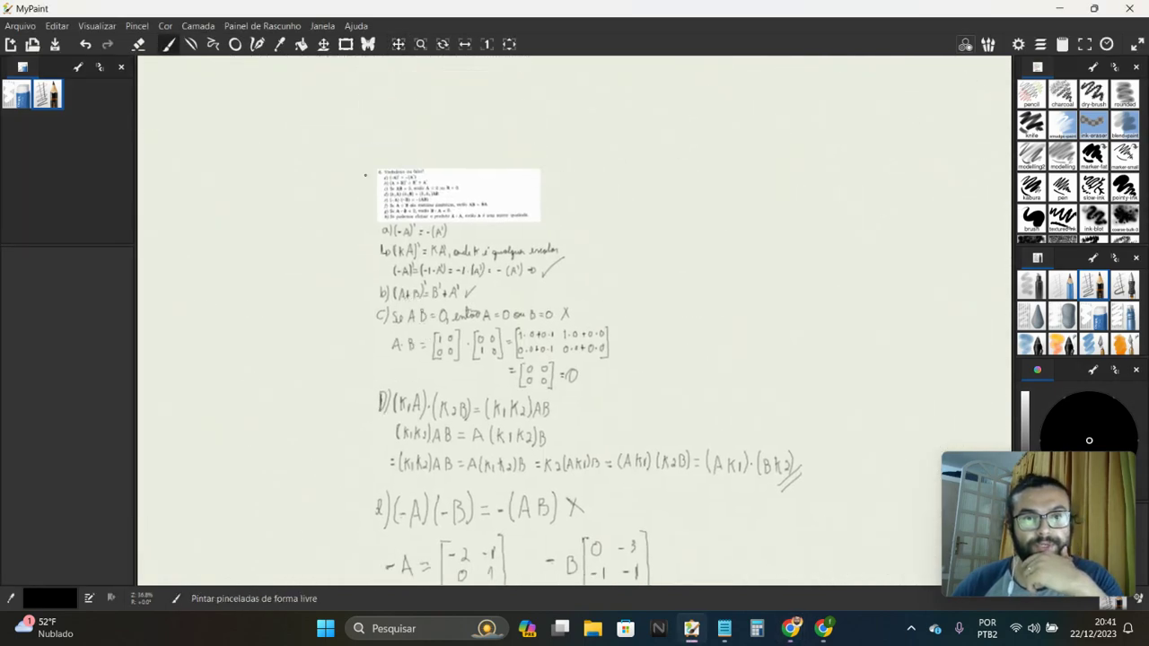
{"action": "scroll", "coordinate": [392, 169], "scroll_direction": "up", "scroll_amount": 6}
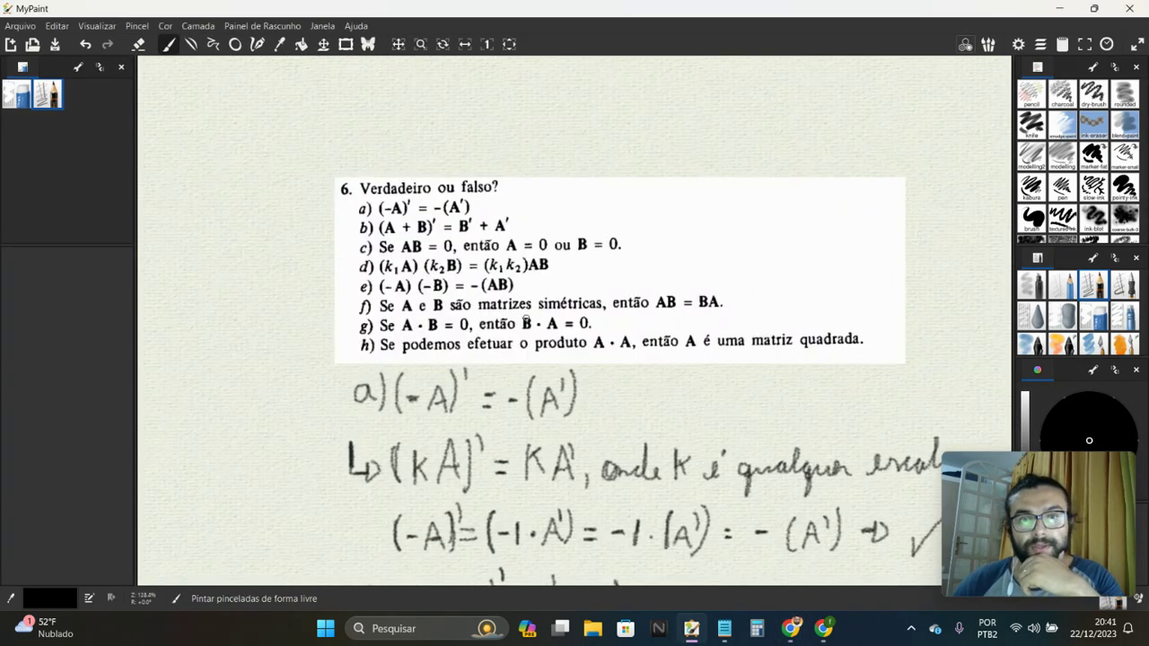
{"action": "scroll", "coordinate": [613, 459], "scroll_direction": "down", "scroll_amount": 6}
{"action": "scroll", "coordinate": [500, 166], "scroll_direction": "up", "scroll_amount": 3}
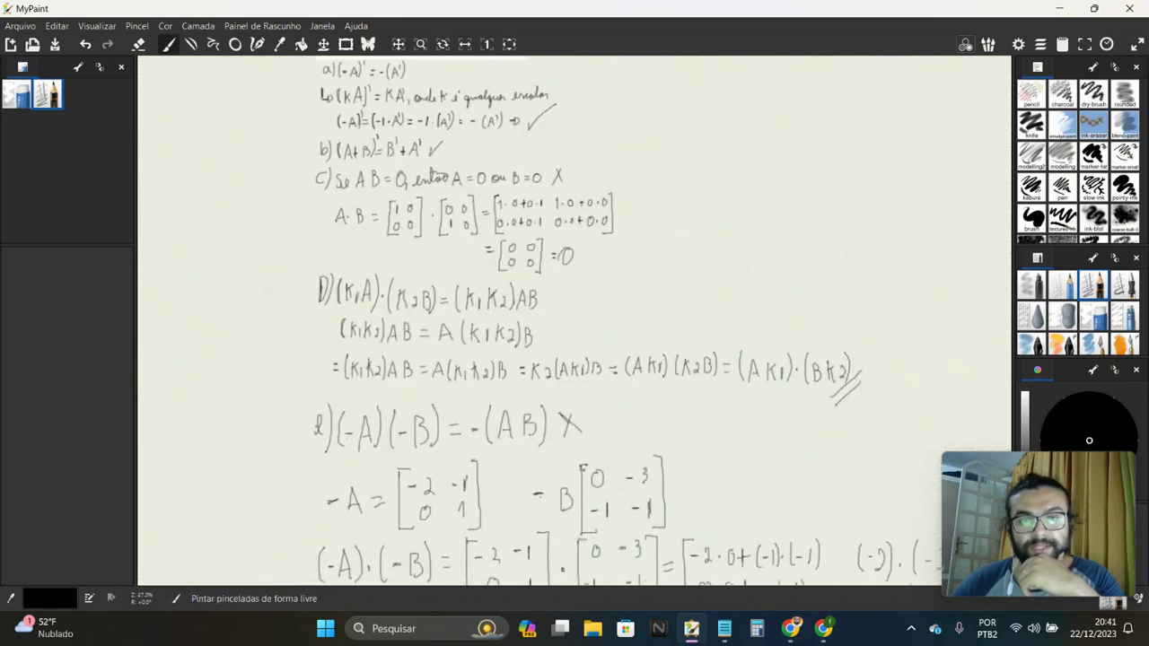
{"action": "scroll", "coordinate": [526, 205], "scroll_direction": "down", "scroll_amount": 2}
{"action": "scroll", "coordinate": [526, 204], "scroll_direction": "down", "scroll_amount": 3}
{"action": "scroll", "coordinate": [554, 183], "scroll_direction": "up", "scroll_amount": 1}
{"action": "scroll", "coordinate": [555, 183], "scroll_direction": "down", "scroll_amount": 2}
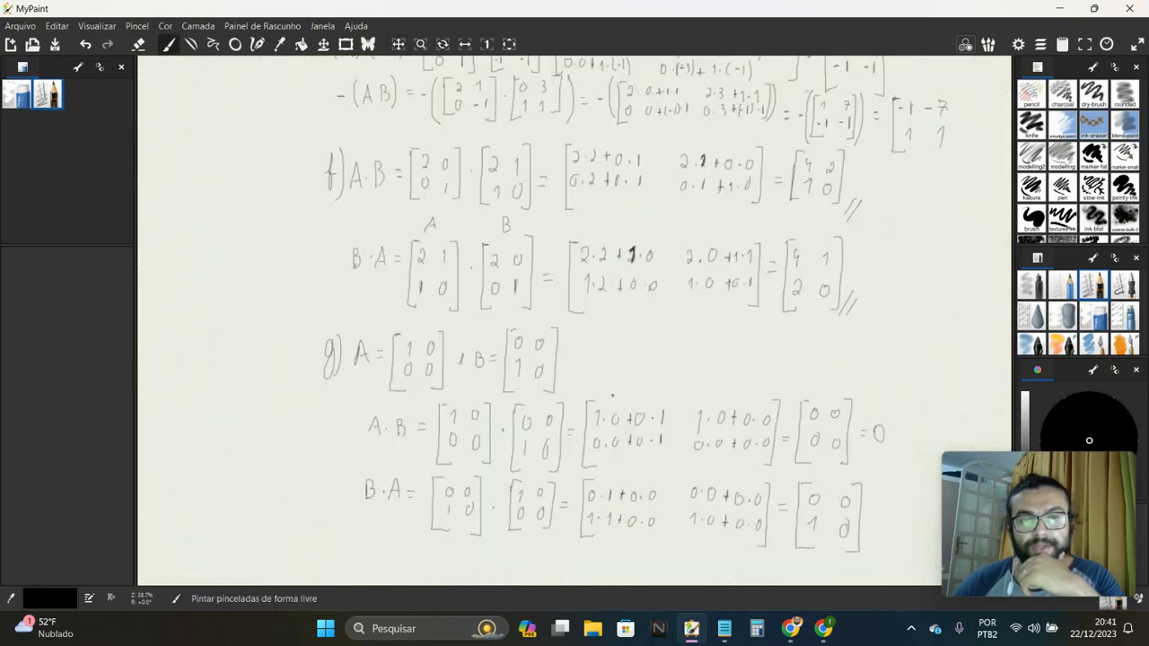
{"action": "scroll", "coordinate": [584, 364], "scroll_direction": "up", "scroll_amount": 1}
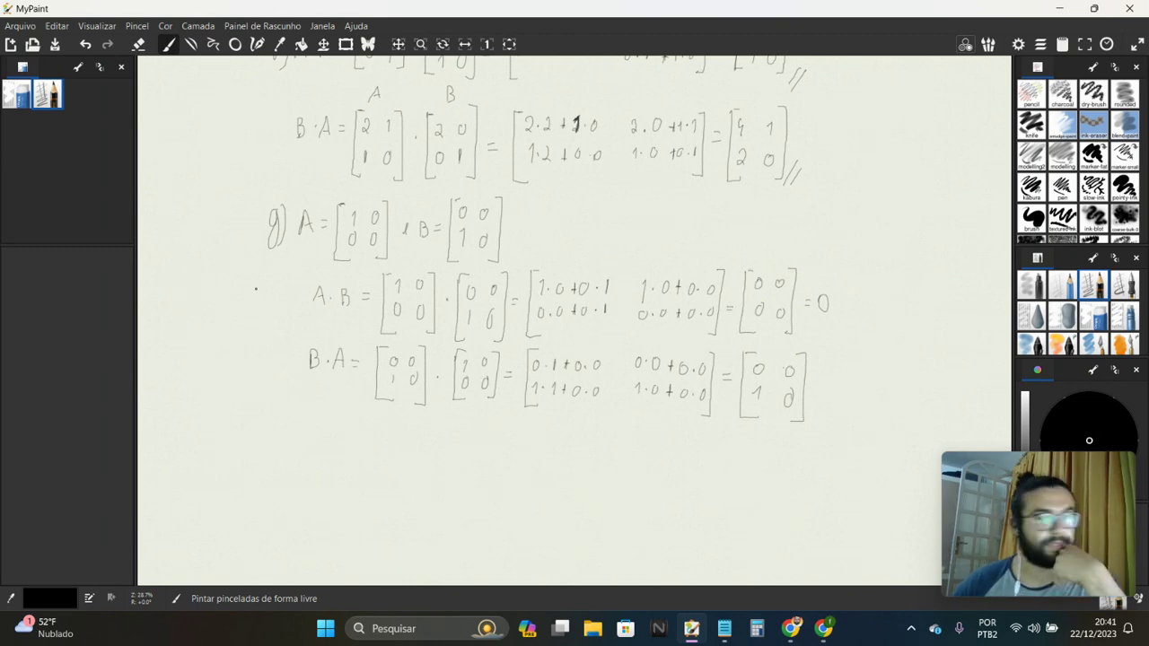
Step: Pan past items d) and e) to the blank space below item g
{"action": "key", "text": "space"}
{"action": "left_click_drag", "start_coordinate": [328, 136], "coordinate": [390, 403]}
{"action": "scroll", "coordinate": [389, 403], "scroll_direction": "down", "scroll_amount": 3}
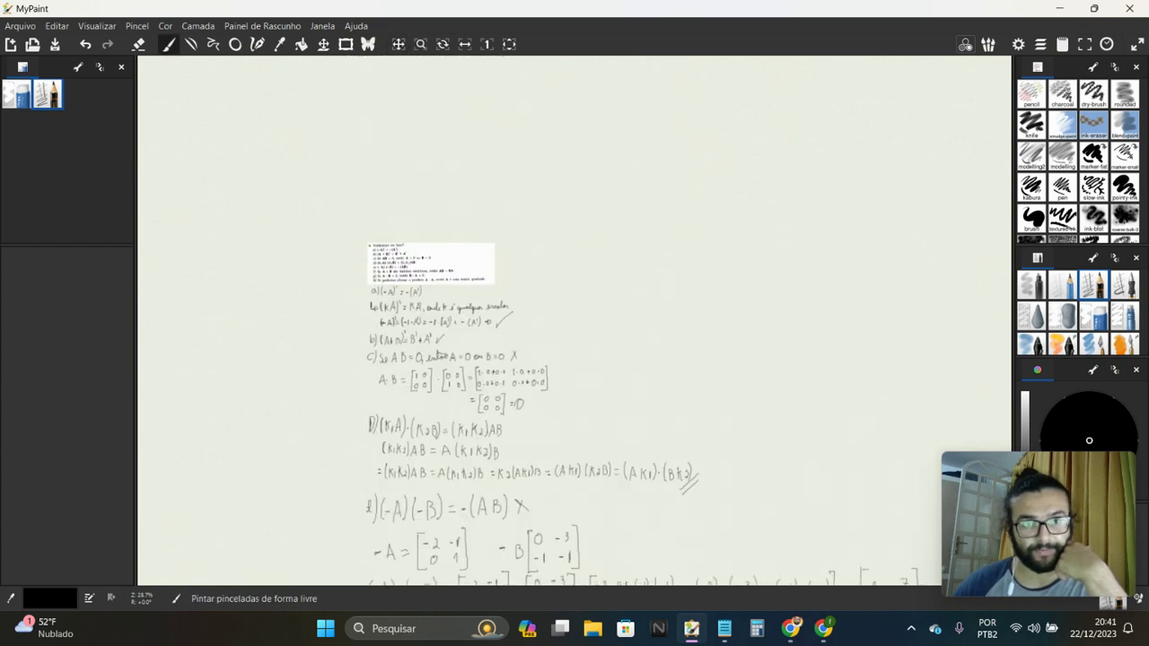
{"action": "scroll", "coordinate": [389, 403], "scroll_direction": "up", "scroll_amount": 5}
{"action": "scroll", "coordinate": [419, 292], "scroll_direction": "up", "scroll_amount": 2}
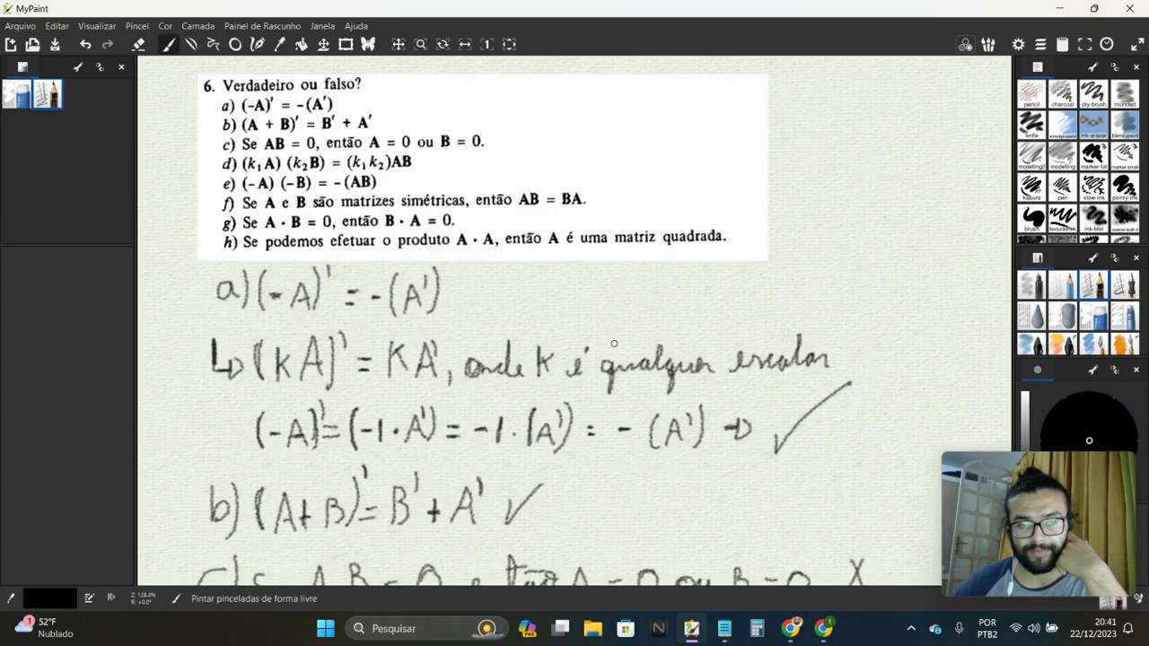
{"action": "scroll", "coordinate": [603, 375], "scroll_direction": "down", "scroll_amount": 2}
{"action": "left_click_drag", "start_coordinate": [626, 433], "coordinate": [642, 40]}
{"action": "left_click_drag", "start_coordinate": [641, 502], "coordinate": [664, 157]}
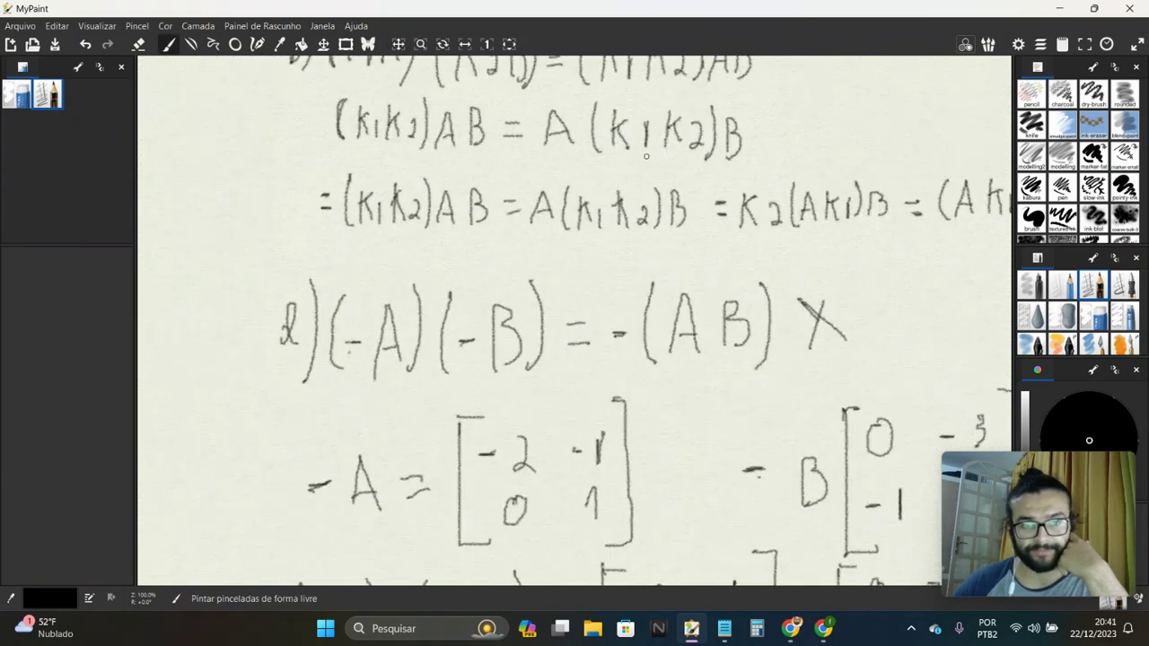
{"action": "scroll", "coordinate": [668, 191], "scroll_direction": "down", "scroll_amount": 10}
{"action": "left_click_drag", "start_coordinate": [628, 449], "coordinate": [512, 132]}
{"action": "left_click_drag", "start_coordinate": [503, 390], "coordinate": [499, 157]}
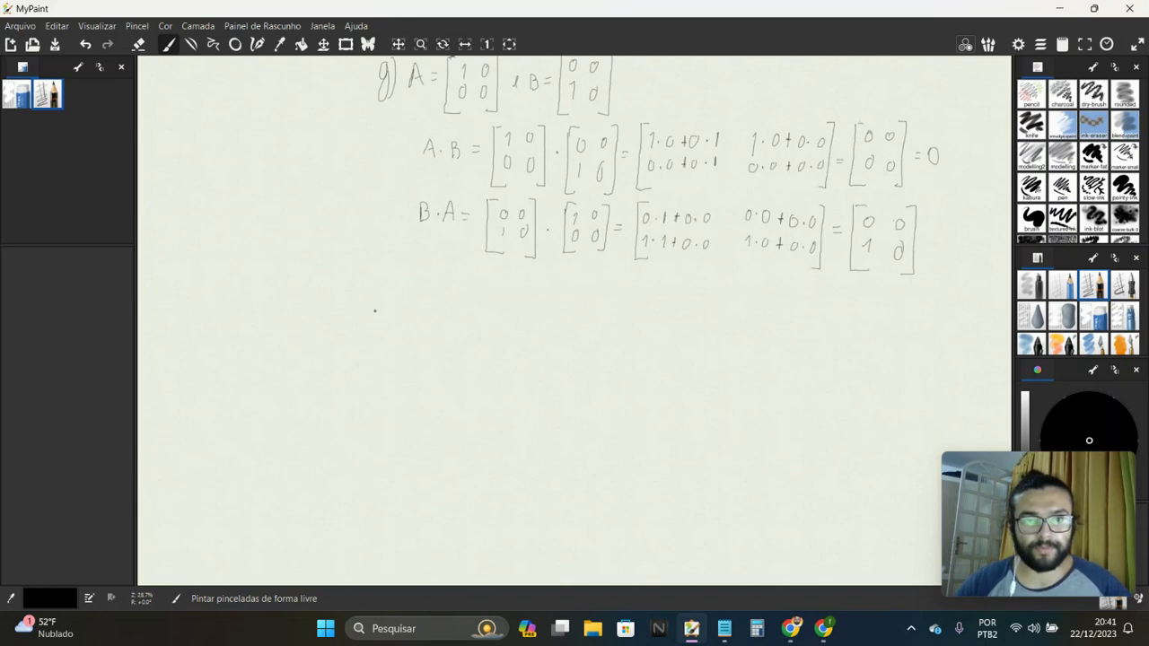
Step: Write h) Amxn·Anxm, só ocorre se m=n, below item g
{"action": "mouse_move", "coordinate": [378, 281]}
{"action": "left_mouse_down"}
{"action": "mouse_move", "coordinate": [372, 317]}
{"action": "mouse_move", "coordinate": [395, 325]}
{"action": "left_mouse_up"}
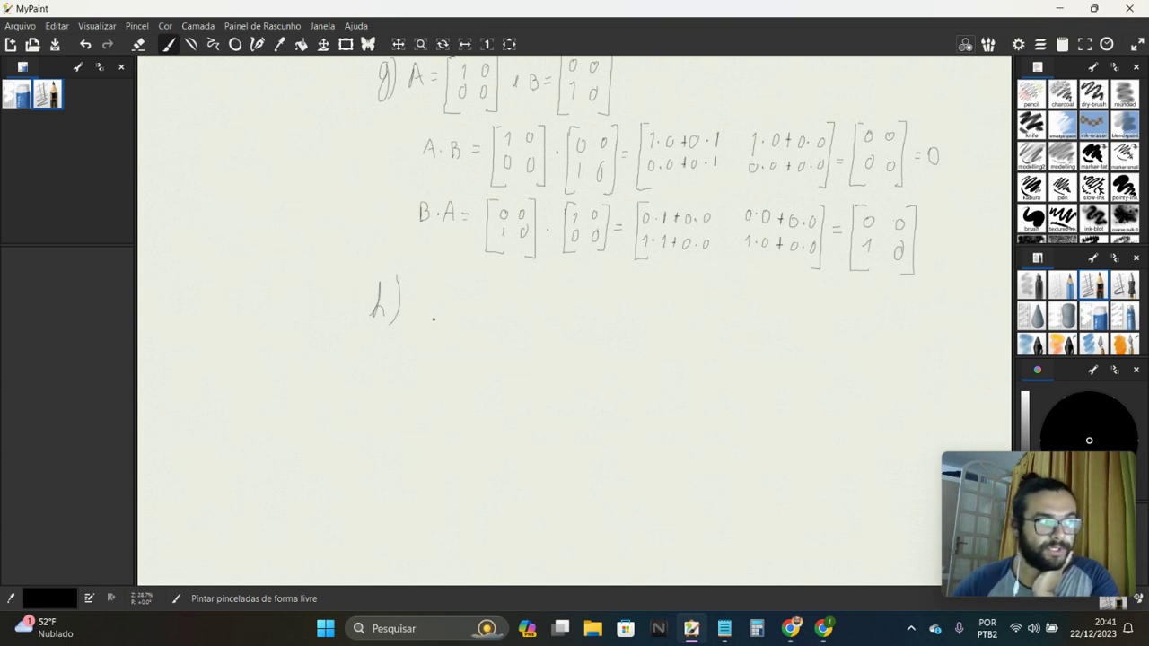
{"action": "mouse_move", "coordinate": [412, 316]}
{"action": "left_mouse_down"}
{"action": "mouse_move", "coordinate": [439, 305]}
{"action": "mouse_move", "coordinate": [507, 318]}
{"action": "left_mouse_up"}
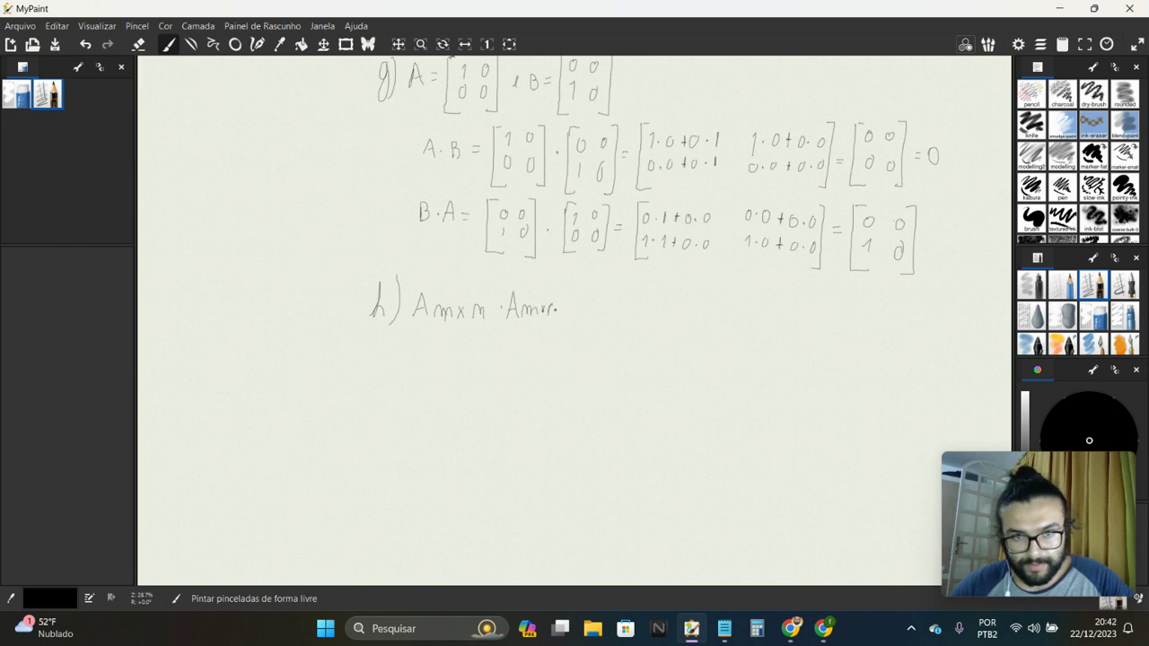
{"action": "left_click_drag", "start_coordinate": [551, 305], "coordinate": [567, 316]}
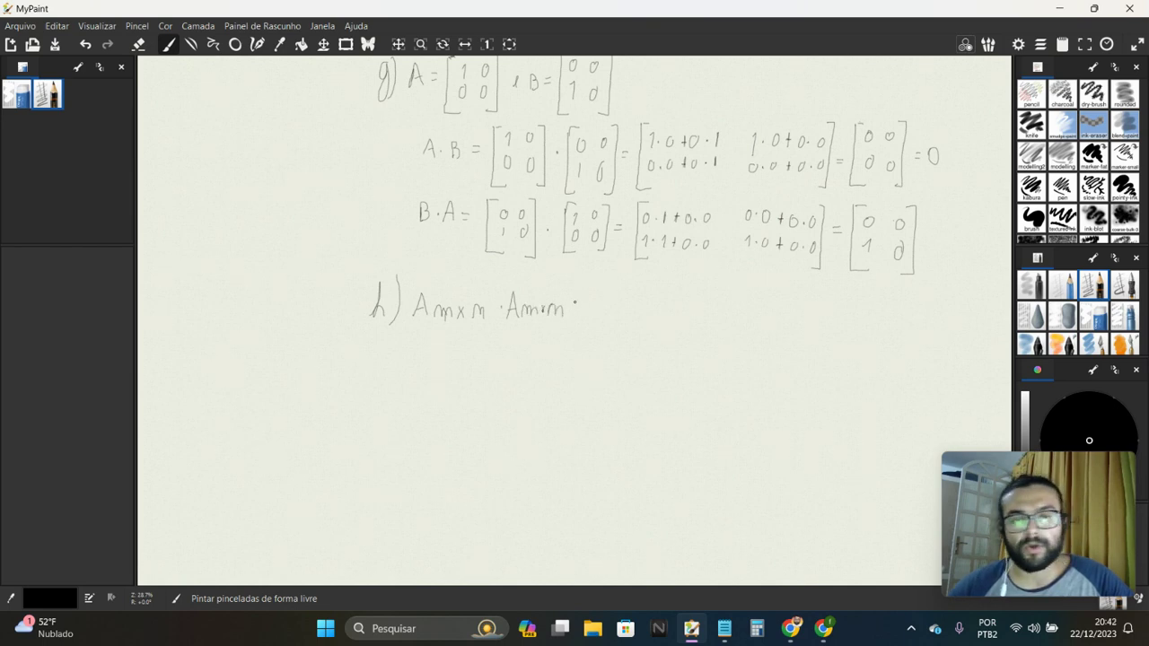
{"action": "mouse_move", "coordinate": [600, 303]}
{"action": "left_mouse_down"}
{"action": "mouse_move", "coordinate": [596, 313]}
{"action": "mouse_move", "coordinate": [781, 318]}
{"action": "left_mouse_up"}
{"action": "left_click", "coordinate": [698, 312]}
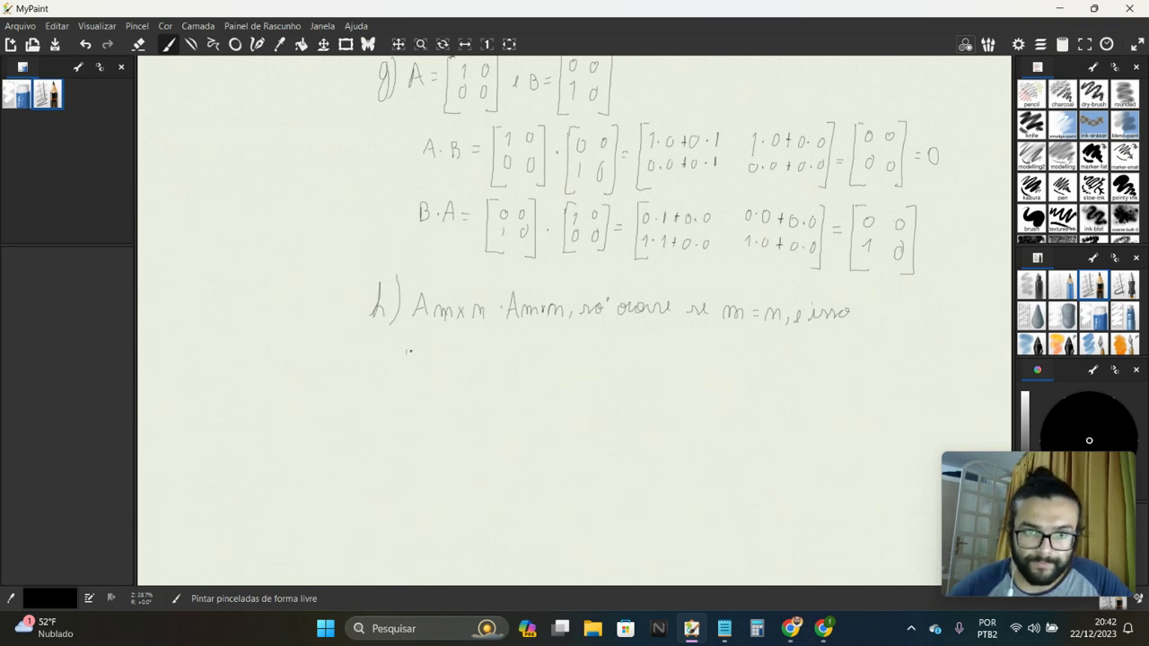
Step: Conclude with 'e isso vai dar que A é uma matriz quadrada.'
{"action": "mouse_move", "coordinate": [454, 349]}
{"action": "left_mouse_down"}
{"action": "mouse_move", "coordinate": [458, 337]}
{"action": "mouse_move", "coordinate": [494, 373]}
{"action": "mouse_move", "coordinate": [528, 356]}
{"action": "mouse_move", "coordinate": [688, 358]}
{"action": "left_mouse_up"}
{"action": "left_click", "coordinate": [564, 358]}
{"action": "mouse_move", "coordinate": [692, 334]}
{"action": "left_mouse_down"}
{"action": "mouse_move", "coordinate": [690, 358]}
{"action": "mouse_move", "coordinate": [736, 352]}
{"action": "mouse_move", "coordinate": [742, 376]}
{"action": "mouse_move", "coordinate": [782, 332]}
{"action": "mouse_move", "coordinate": [798, 350]}
{"action": "mouse_move", "coordinate": [814, 330]}
{"action": "left_mouse_up"}
{"action": "left_click", "coordinate": [748, 357]}
{"action": "left_click", "coordinate": [830, 350]}
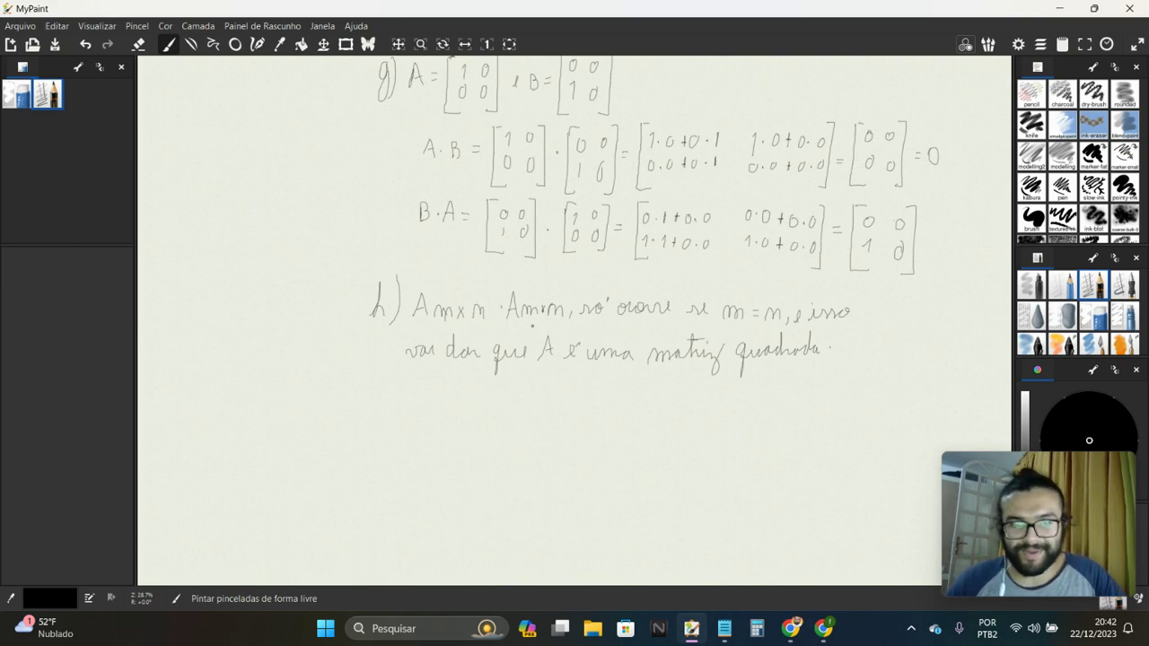
Step: Zoom out, pan to the page top, and zoom in on the exercise 6 true-or-false list
{"action": "scroll", "coordinate": [694, 485], "scroll_direction": "down", "scroll_amount": 2}
{"action": "scroll", "coordinate": [694, 484], "scroll_direction": "down", "scroll_amount": 2}
{"action": "left_click_drag", "start_coordinate": [517, 267], "coordinate": [530, 318]}
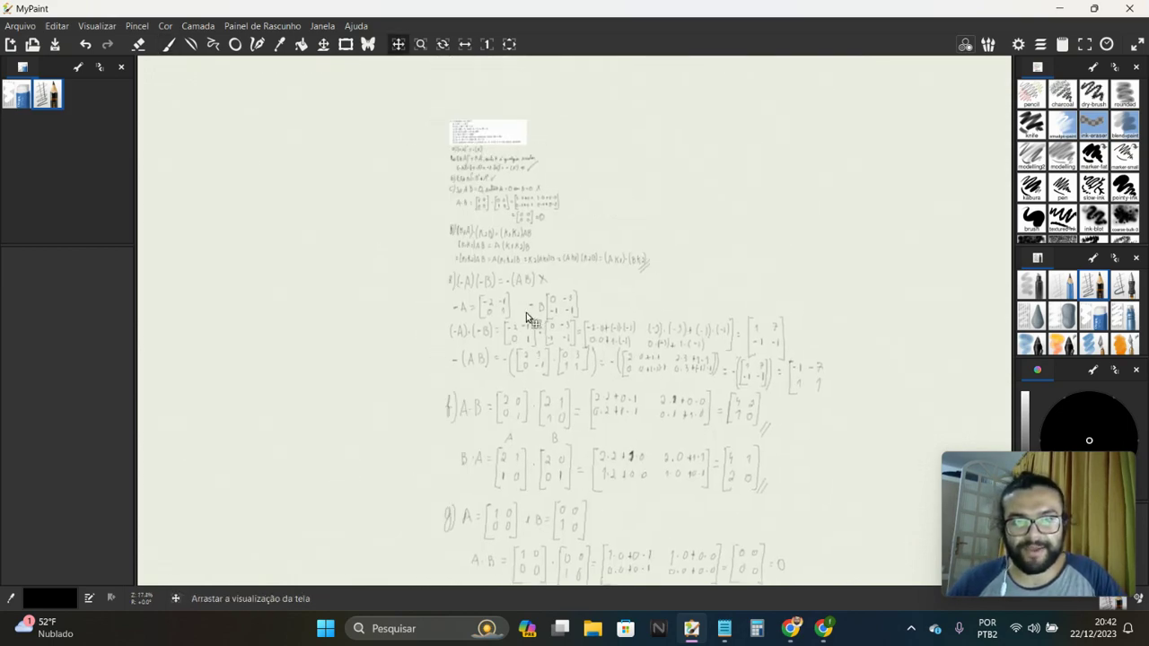
{"action": "scroll", "coordinate": [530, 318], "scroll_direction": "up", "scroll_amount": 1}
{"action": "scroll", "coordinate": [538, 404], "scroll_direction": "up", "scroll_amount": 3}
{"action": "key", "text": "b"}
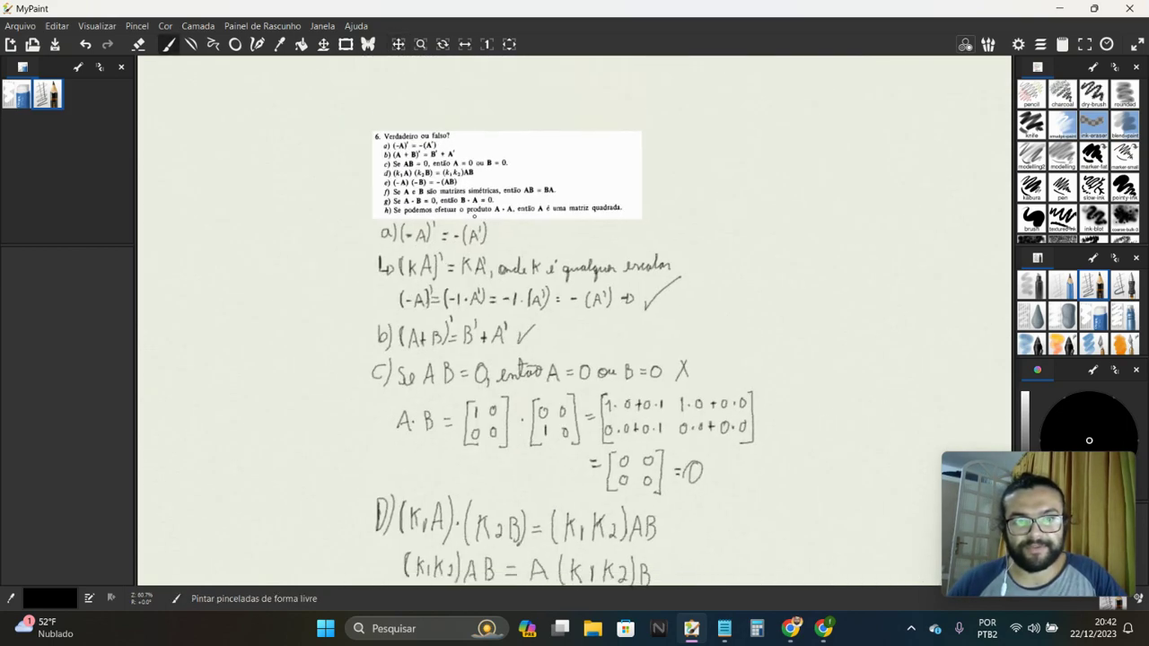
{"action": "scroll", "coordinate": [440, 160], "scroll_direction": "up", "scroll_amount": 2}
{"action": "scroll", "coordinate": [435, 186], "scroll_direction": "up", "scroll_amount": 1}
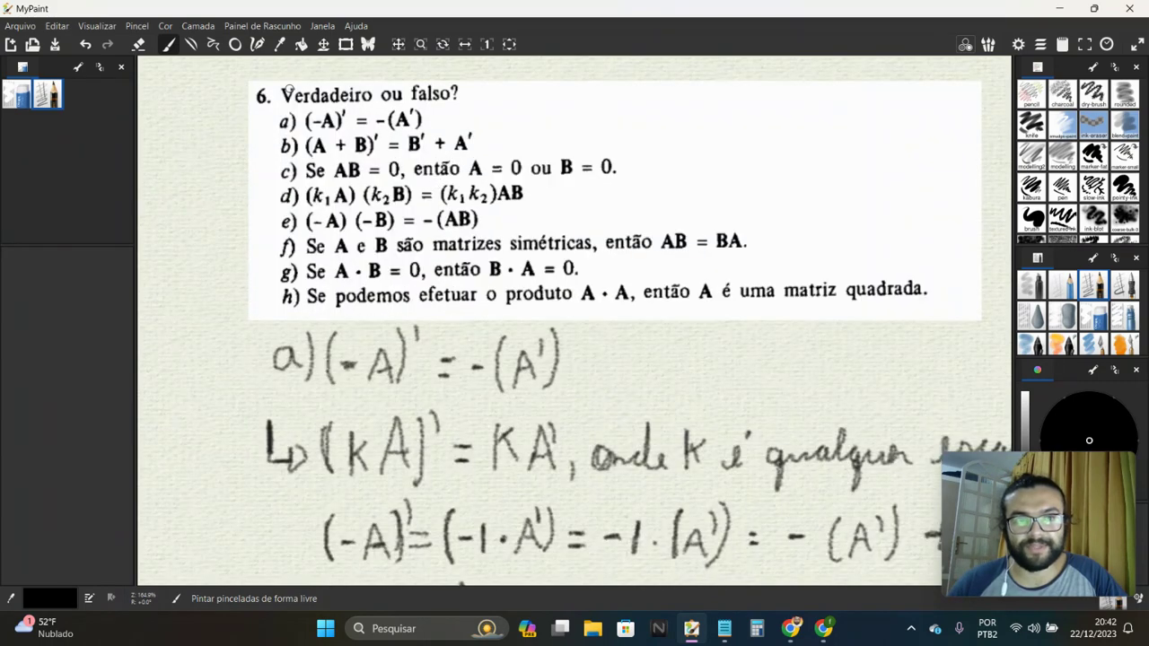